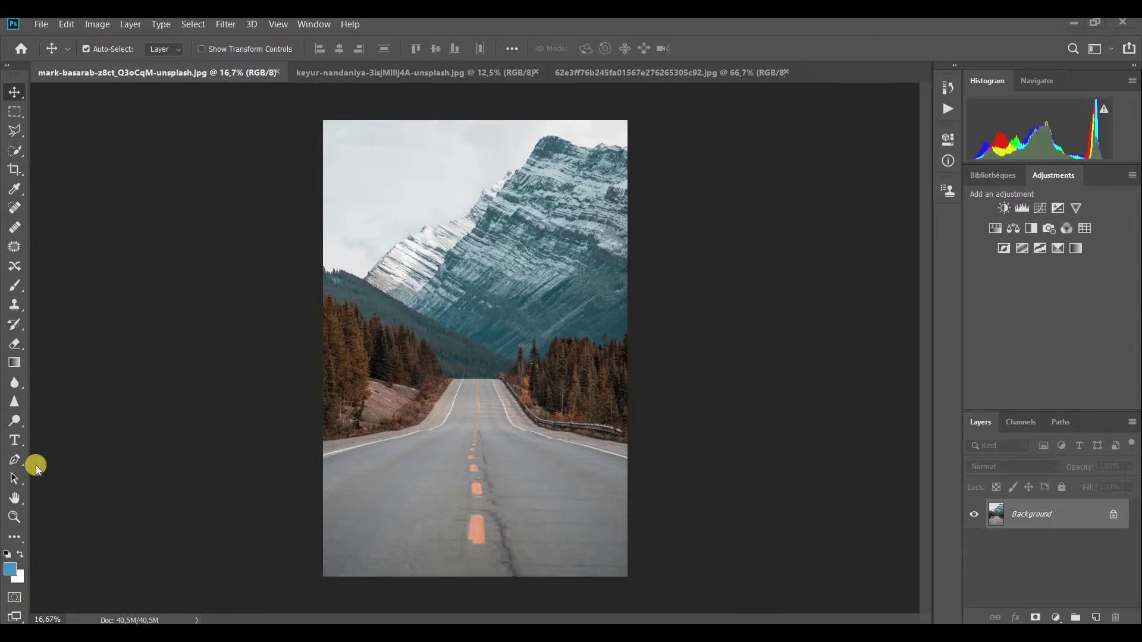
Bring the elephant photo document to the front
{"action": "left_click", "coordinate": [405, 74]}
Unlock the elephant's background layer and drop it into the mountain-road image
{"action": "left_click", "coordinate": [1112, 514]}
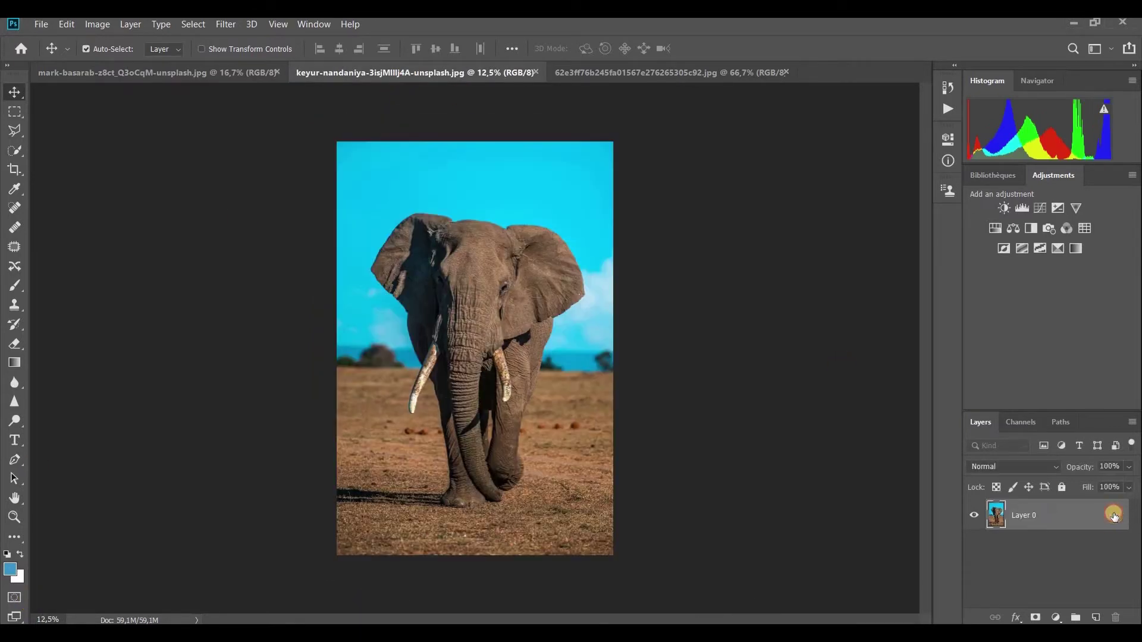
{"action": "left_click_drag", "start_coordinate": [523, 358], "coordinate": [359, 244]}
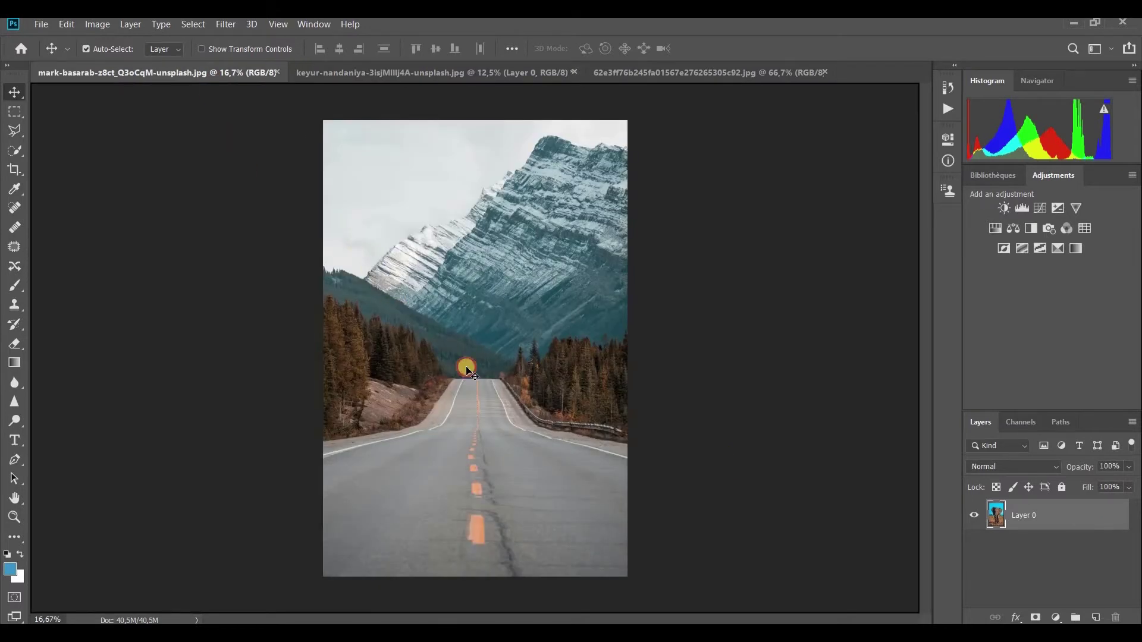
{"action": "left_click_drag", "start_coordinate": [466, 368], "coordinate": [466, 368]}
Scale the placed elephant down to about 56% and commit the transform
{"action": "key", "text": "ctrl+t"}
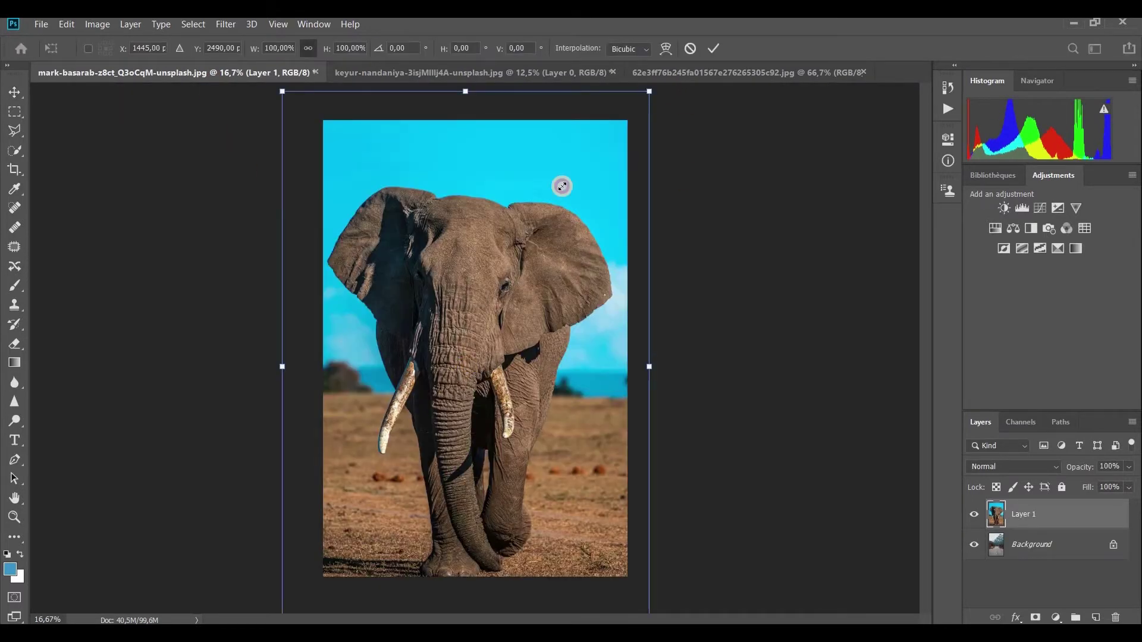
{"action": "mouse_move", "coordinate": [562, 186]}
{"action": "left_mouse_down"}
{"action": "mouse_move", "coordinate": [507, 252]}
{"action": "mouse_move", "coordinate": [580, 260]}
{"action": "left_mouse_up"}
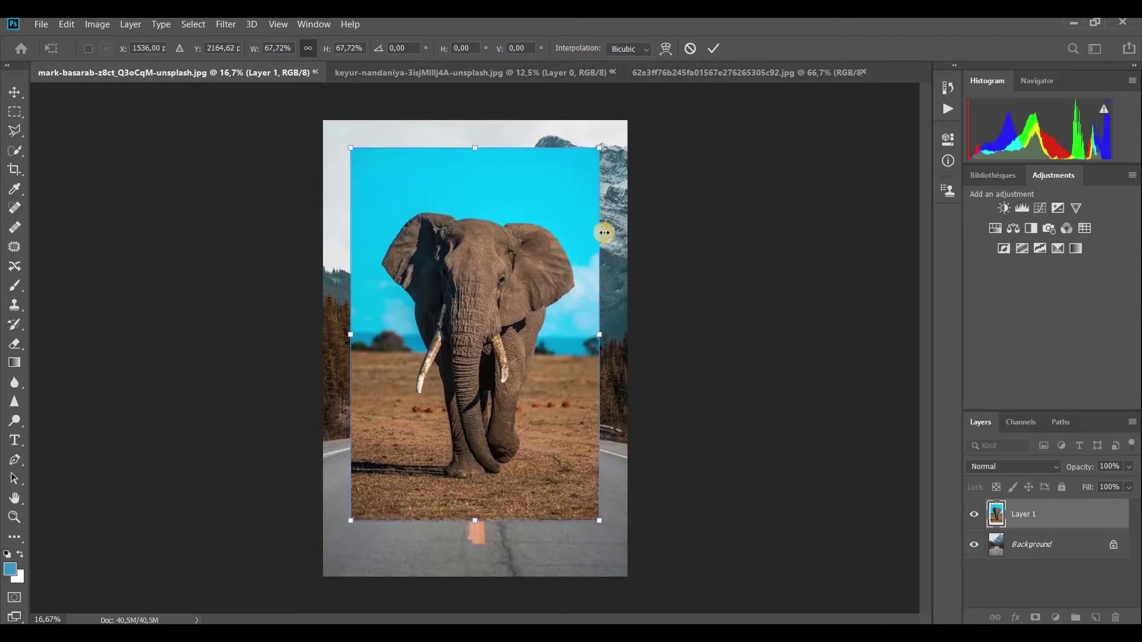
{"action": "left_click_drag", "start_coordinate": [600, 148], "coordinate": [561, 212]}
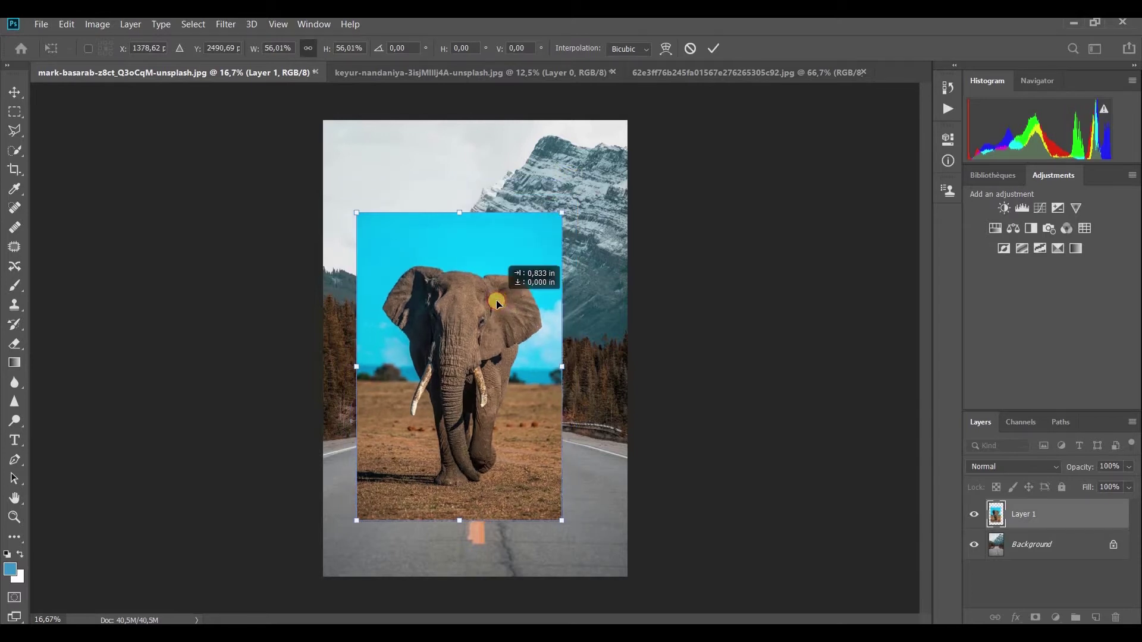
{"action": "left_click", "coordinate": [713, 47]}
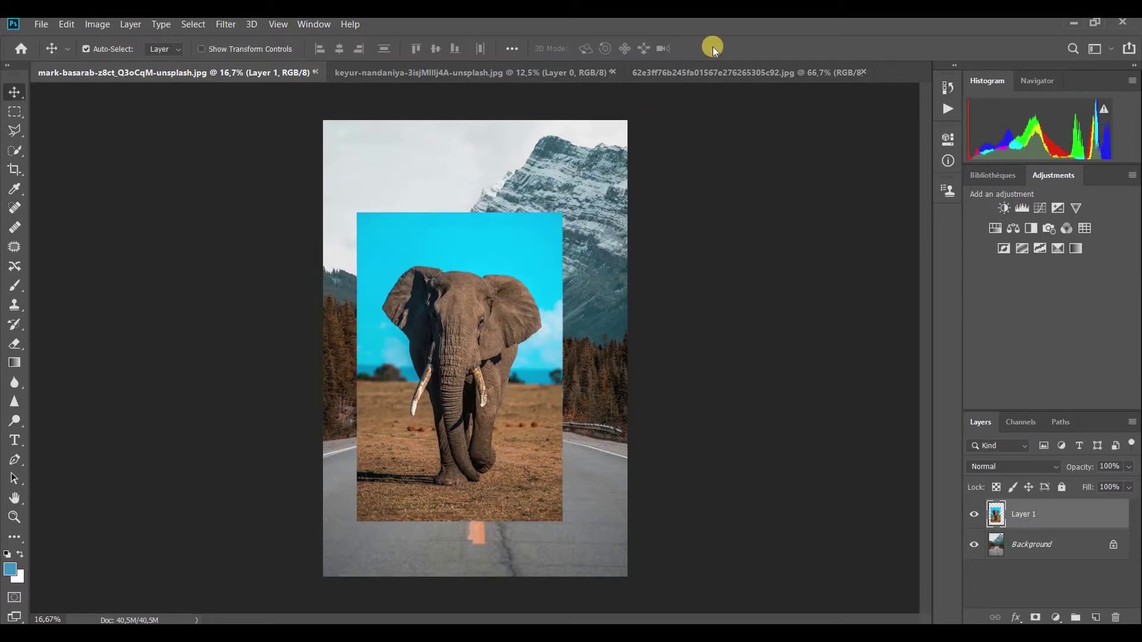
Auto-select the elephant with Quick Selection's Select Subject
{"action": "left_click", "coordinate": [15, 150]}
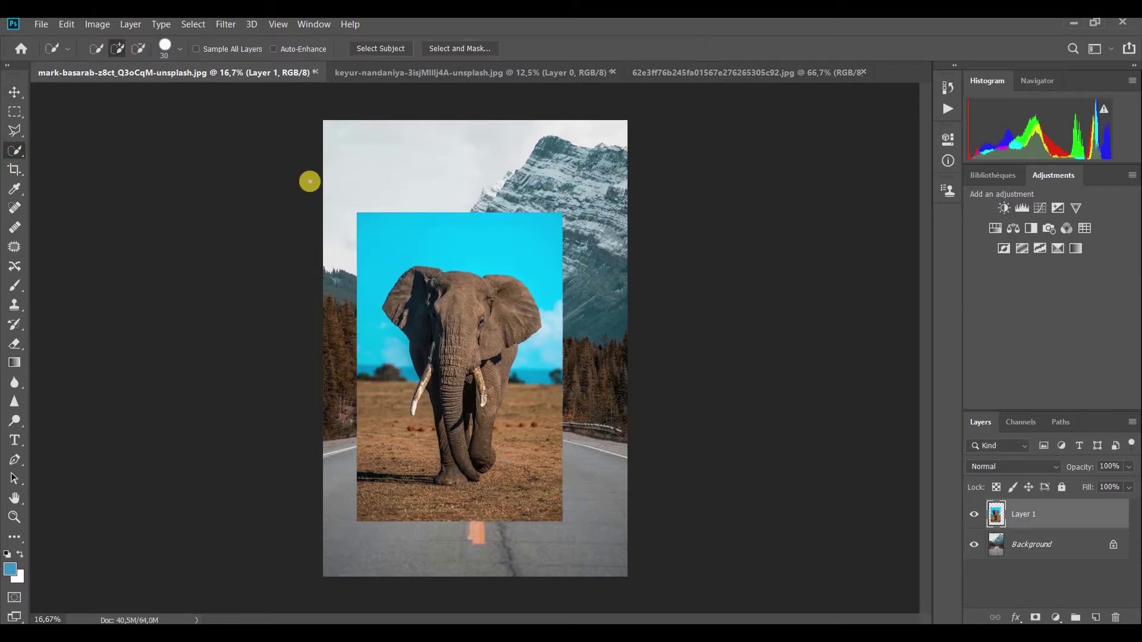
{"action": "left_click", "coordinate": [393, 50]}
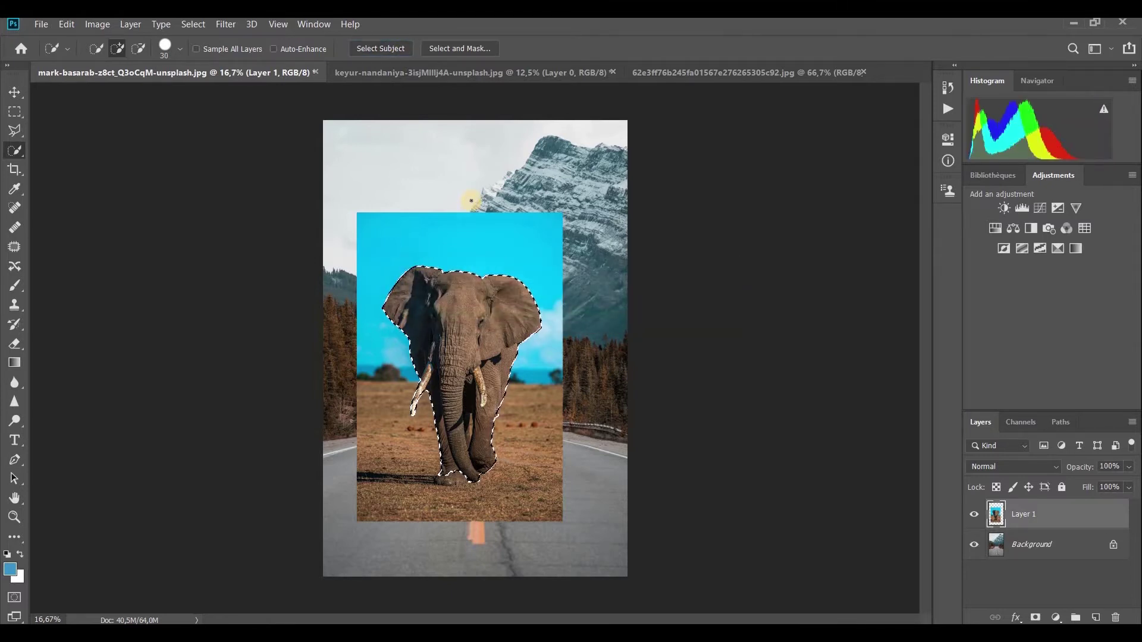
{"action": "key", "text": "ctrl+plus"}
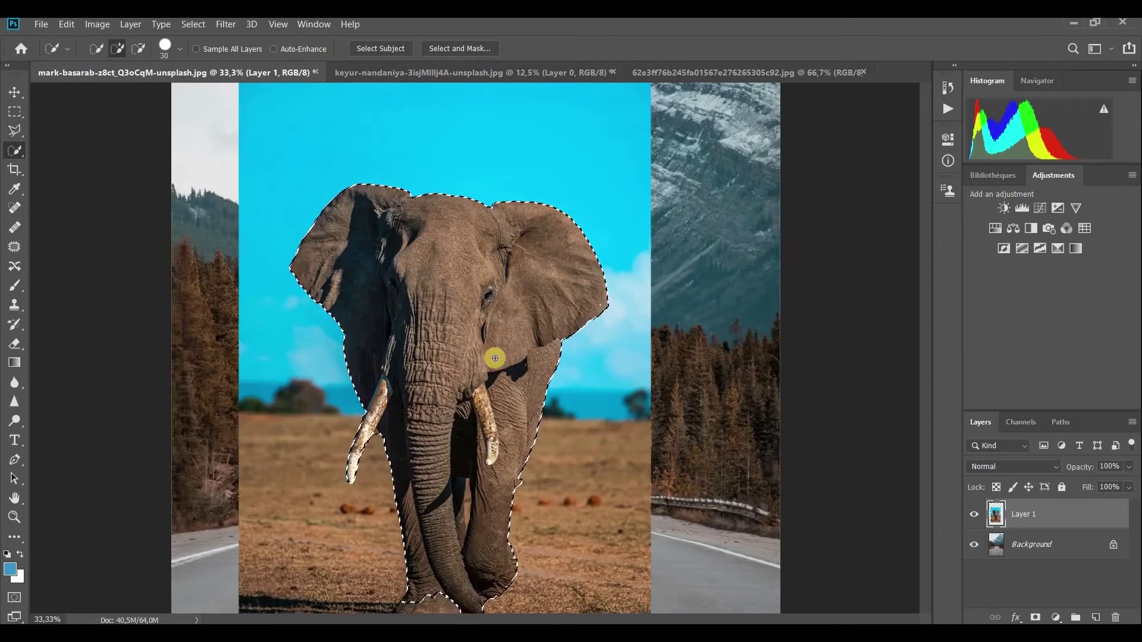
{"action": "left_click_drag", "start_coordinate": [927, 346], "coordinate": [928, 389]}
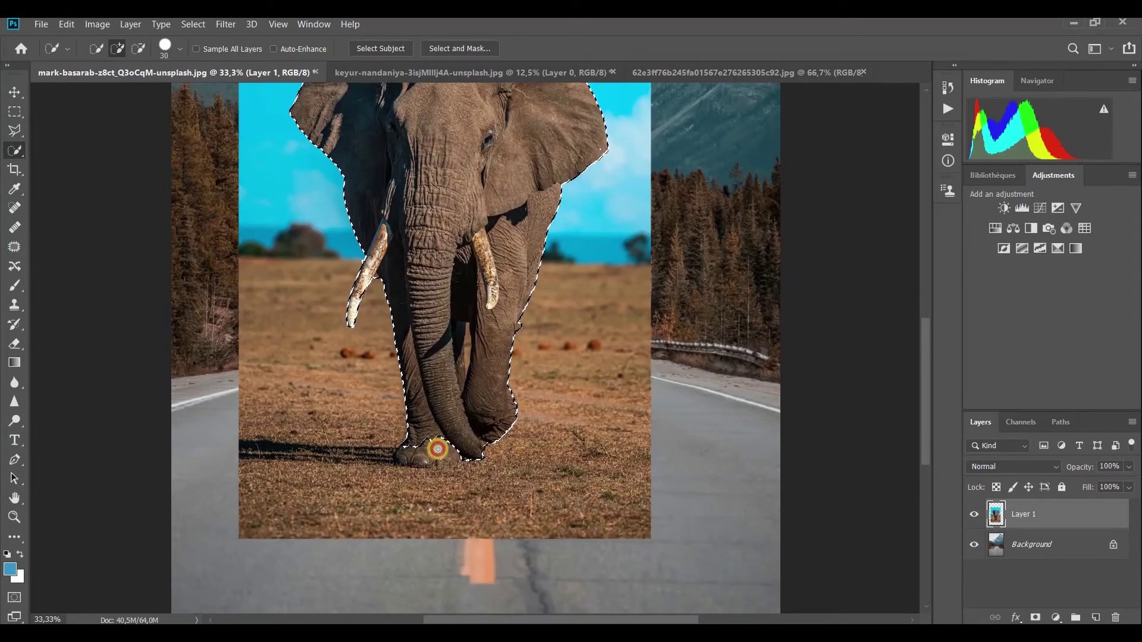
{"action": "left_click_drag", "start_coordinate": [480, 420], "coordinate": [472, 375]}
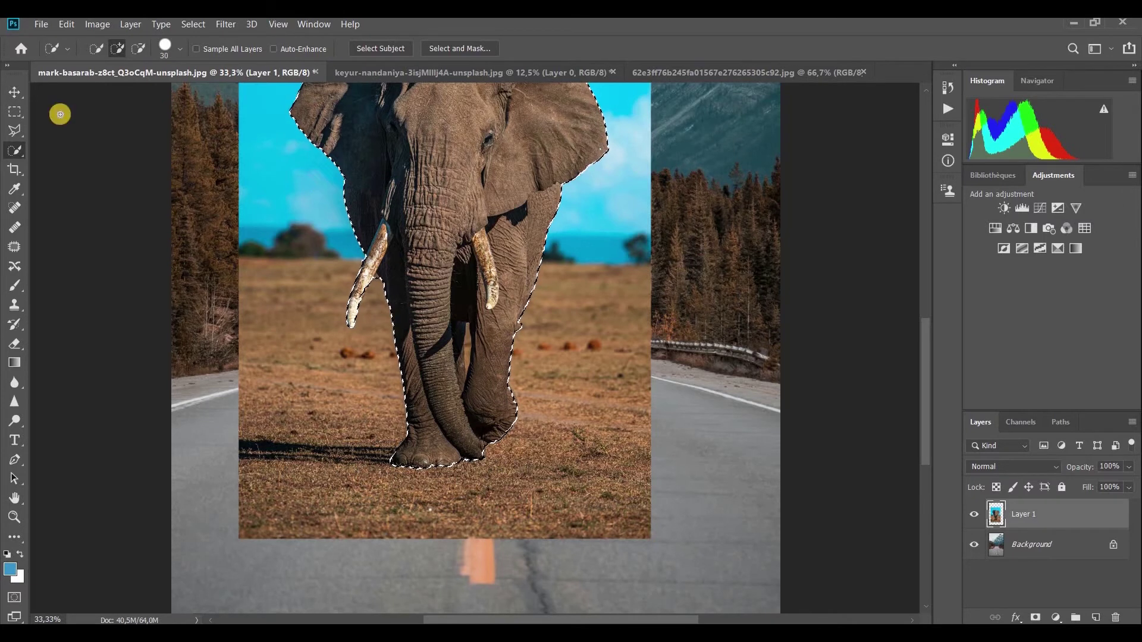
Subtract the background gap between the elephant's legs from the selection
{"action": "left_click", "coordinate": [138, 48]}
{"action": "left_click_drag", "start_coordinate": [466, 348], "coordinate": [522, 340]}
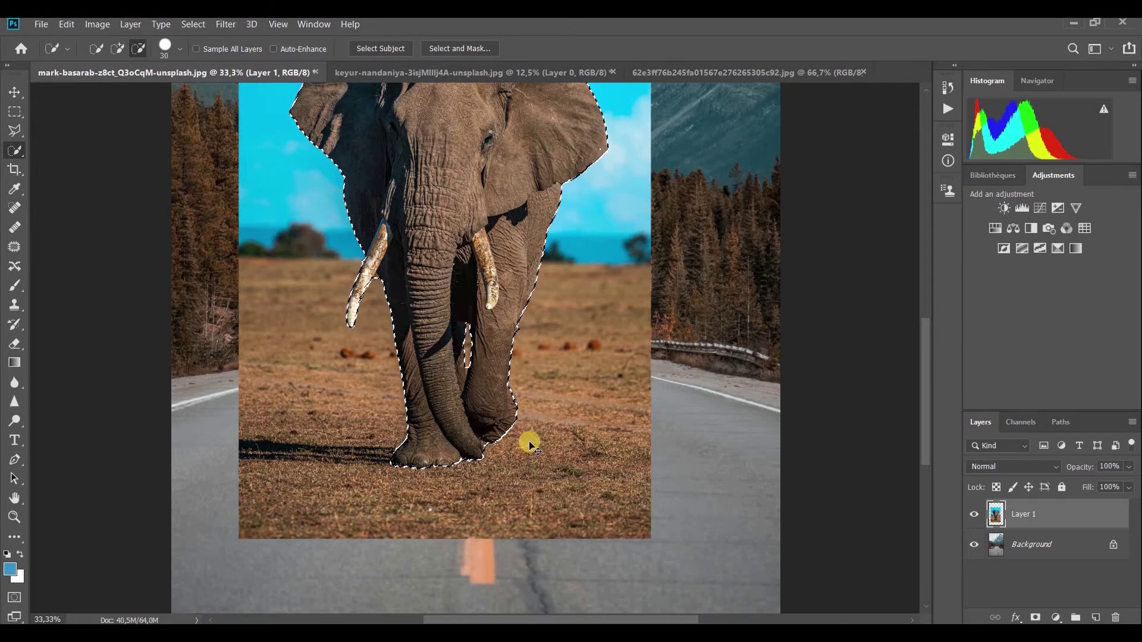
{"action": "key", "text": "ctrl+plus"}
{"action": "key", "text": "ctrl+plus"}
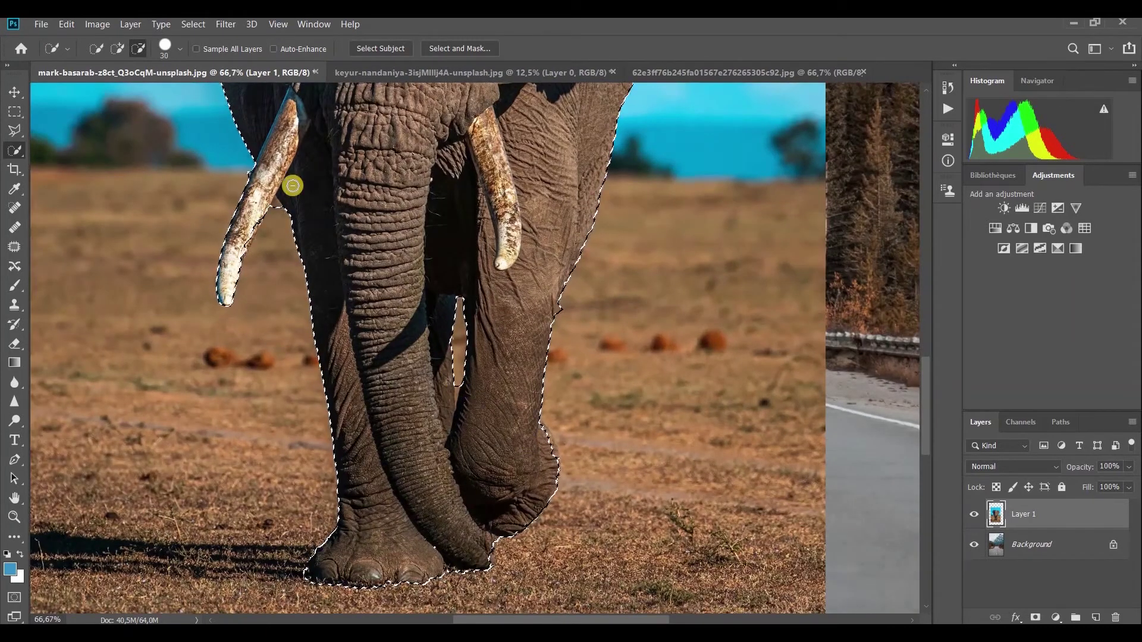
Refine the selection around tusks and legs with a 14 px Quick Selection brush
{"action": "left_click", "coordinate": [113, 51]}
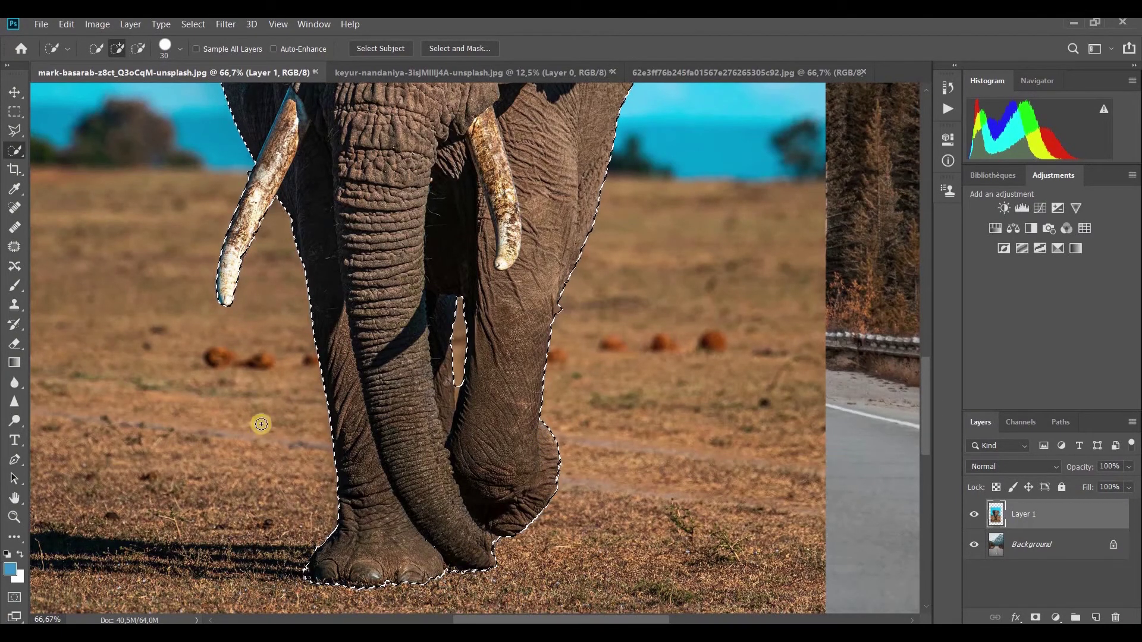
{"action": "left_click", "coordinate": [180, 51]}
{"action": "left_click_drag", "start_coordinate": [109, 91], "coordinate": [106, 91]}
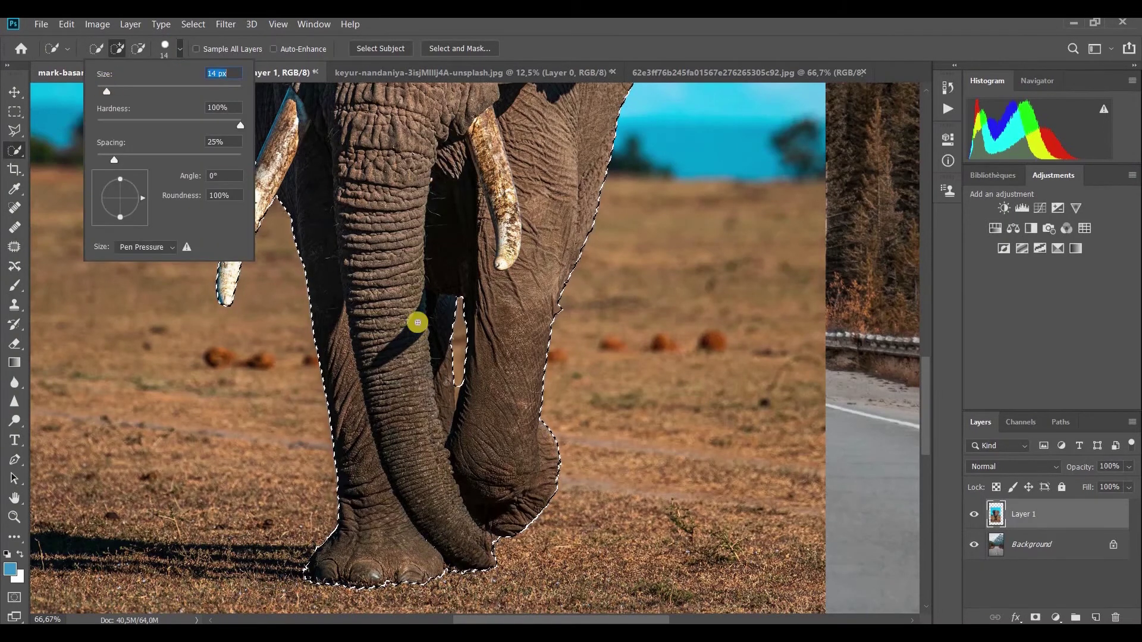
{"action": "left_click", "coordinate": [455, 389]}
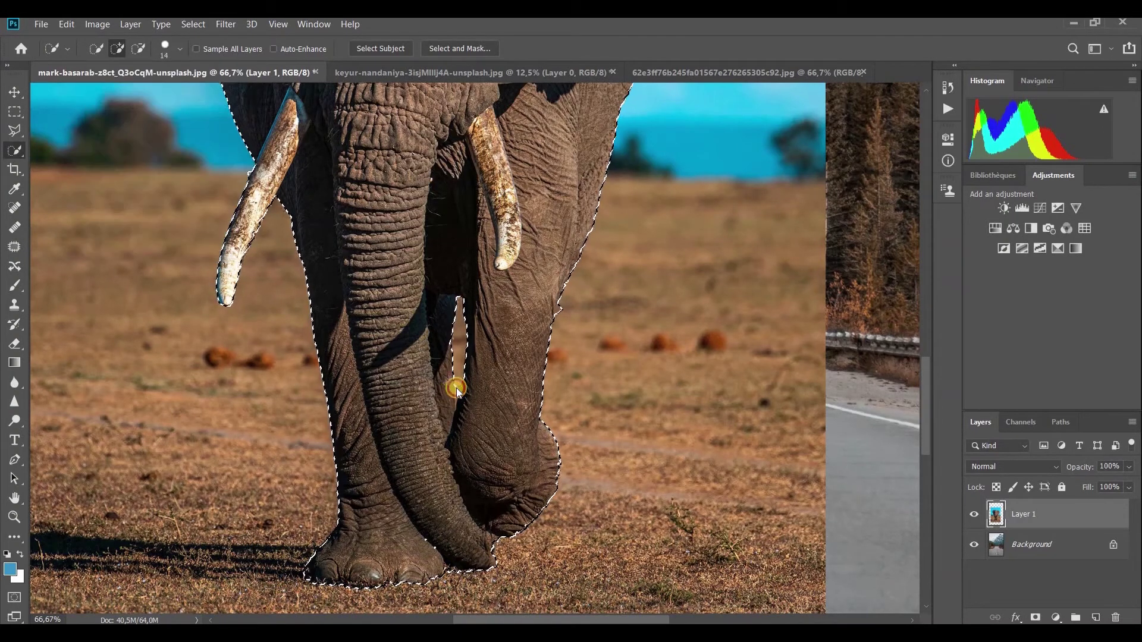
{"action": "left_click", "coordinate": [138, 49]}
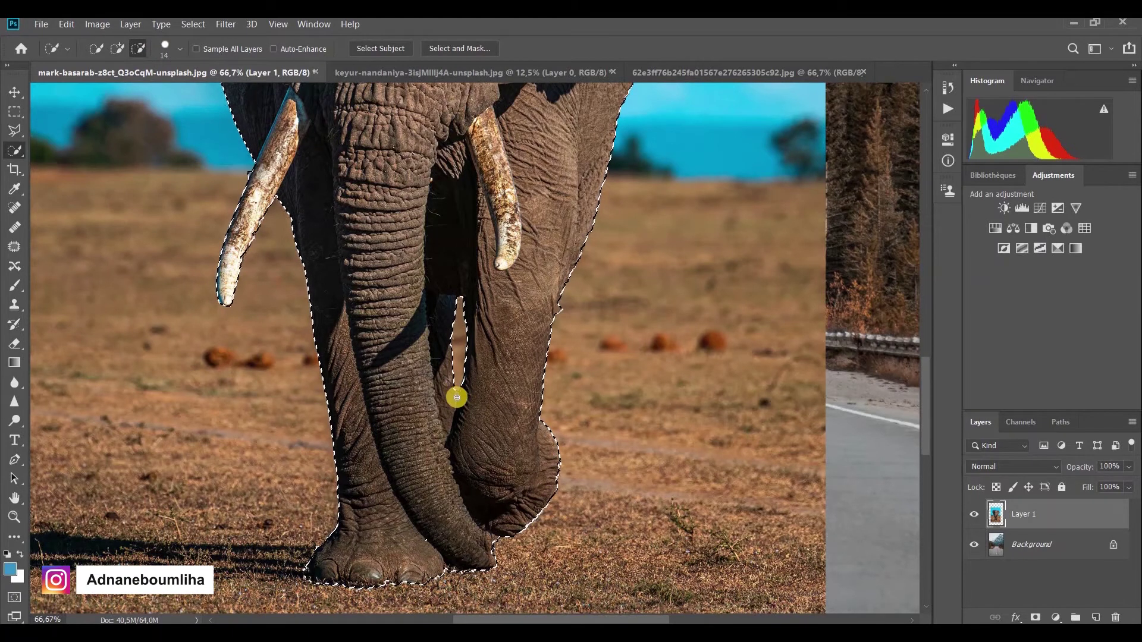
{"action": "left_click", "coordinate": [117, 47]}
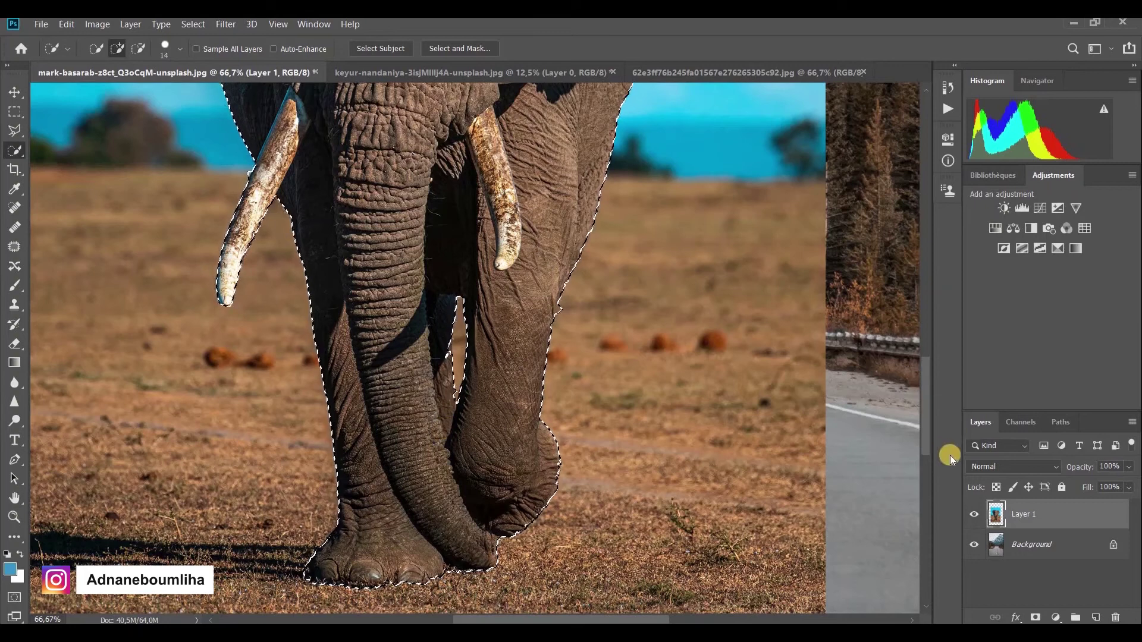
{"action": "mouse_move", "coordinate": [922, 422]}
{"action": "left_mouse_down"}
{"action": "mouse_move", "coordinate": [929, 330]}
{"action": "mouse_move", "coordinate": [937, 420]}
{"action": "left_mouse_up"}
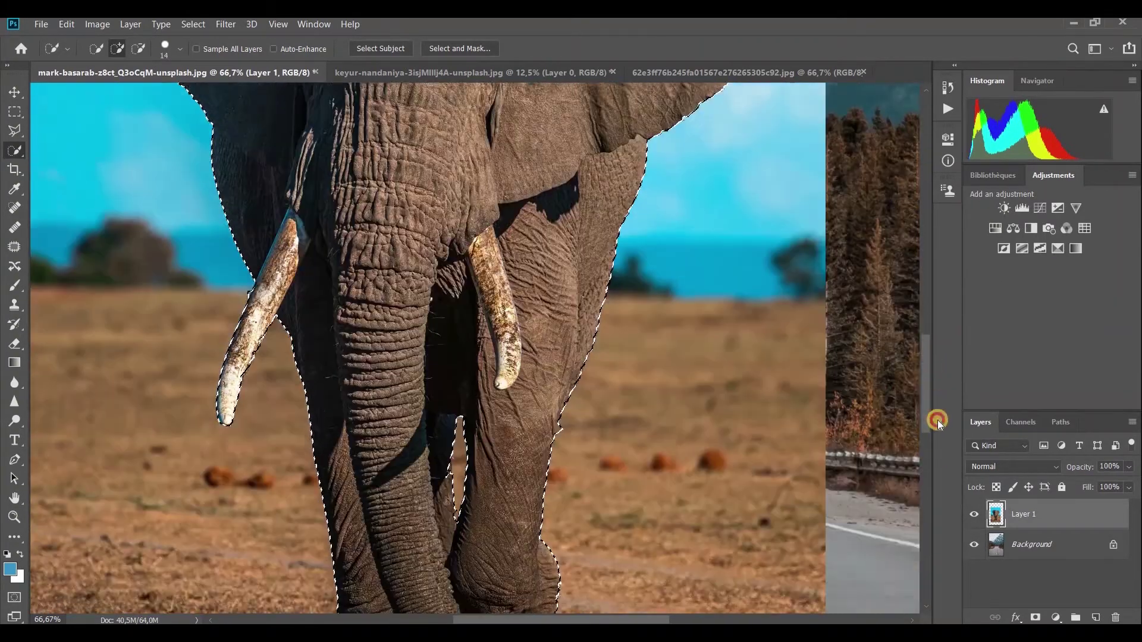
{"action": "key", "text": "ctrl+minus"}
{"action": "key", "text": "ctrl+minus"}
{"action": "key", "text": "ctrl+minus"}
{"action": "key", "text": "ctrl+minus"}
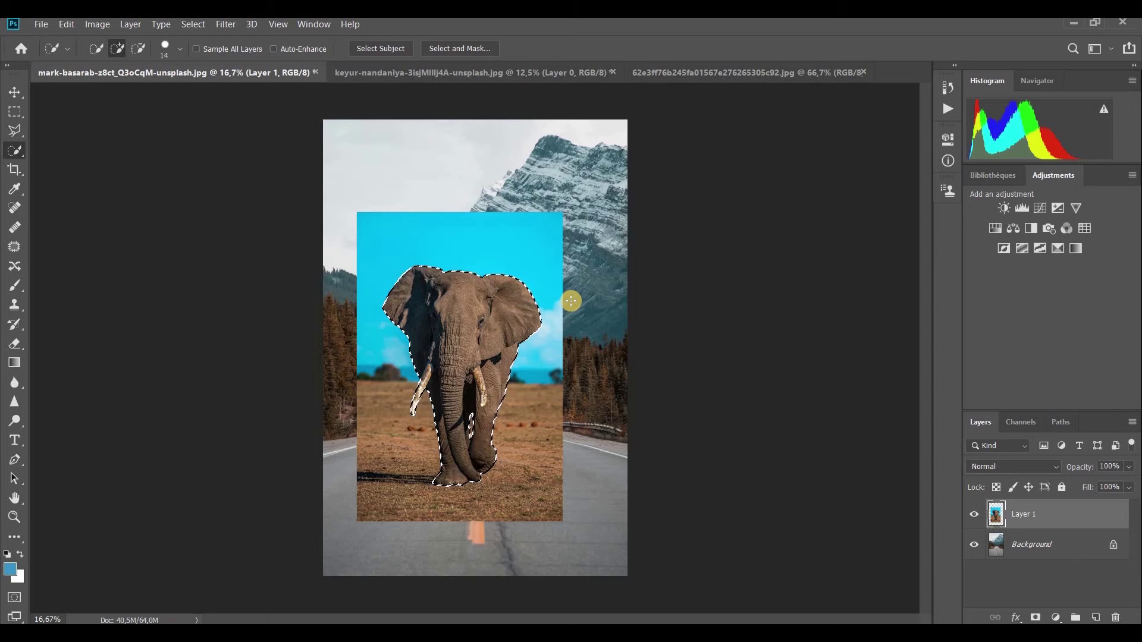
In Select and Mask, set Smooth 11, Shift Edge -17% and output to a layer mask
{"action": "left_click", "coordinate": [476, 44]}
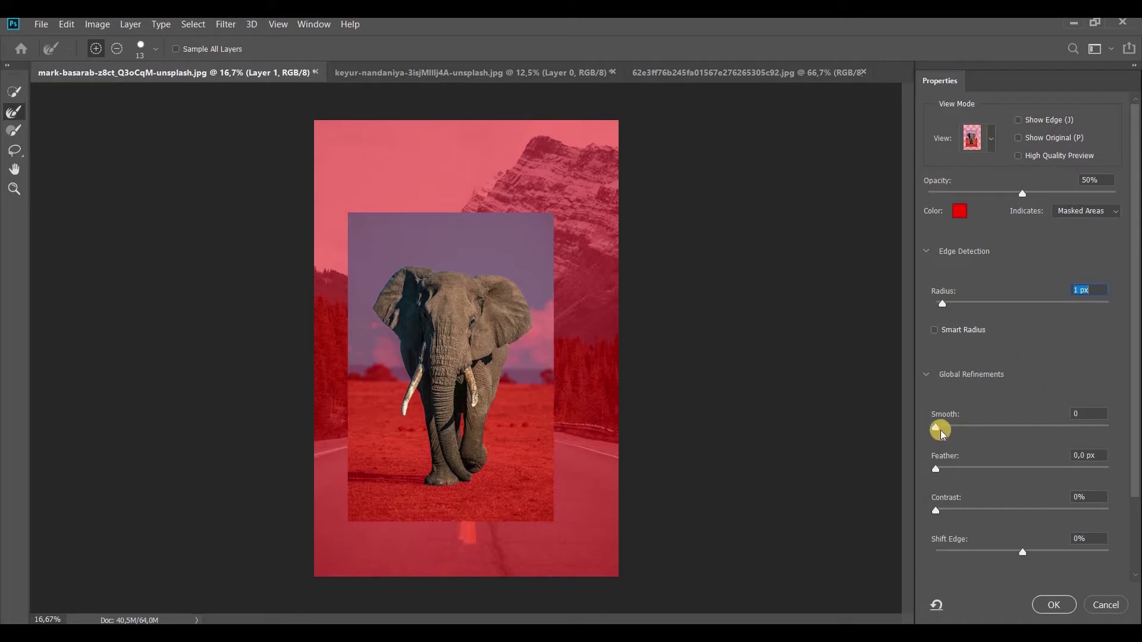
{"action": "left_click_drag", "start_coordinate": [937, 429], "coordinate": [950, 429]}
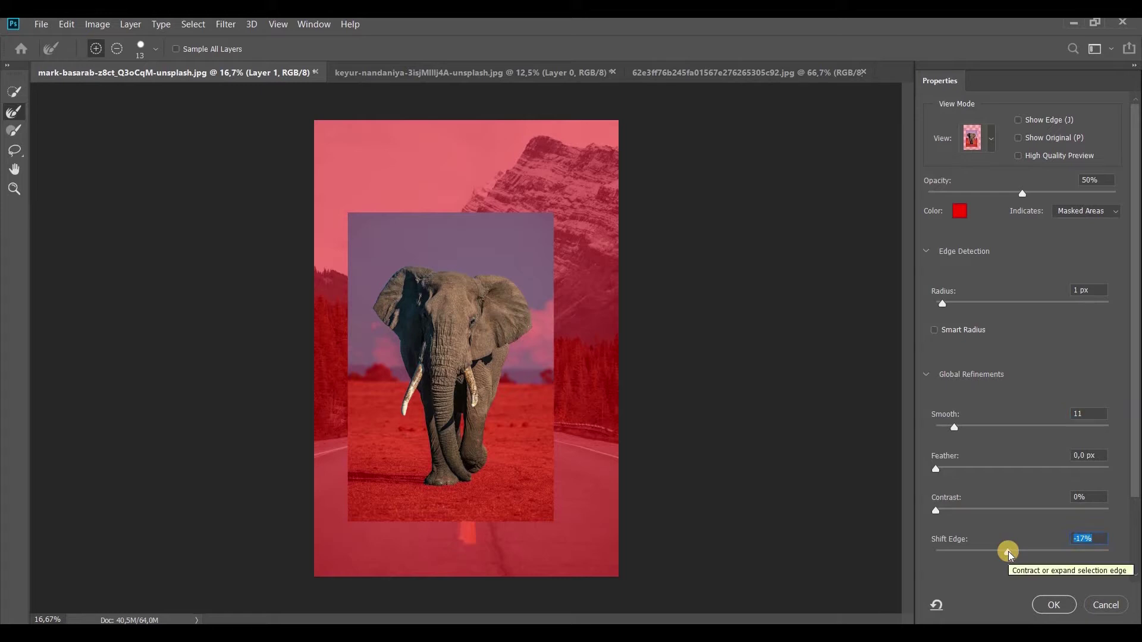
{"action": "key", "text": "ctrl+plus"}
{"action": "key", "text": "ctrl+plus"}
{"action": "key", "text": "ctrl+plus"}
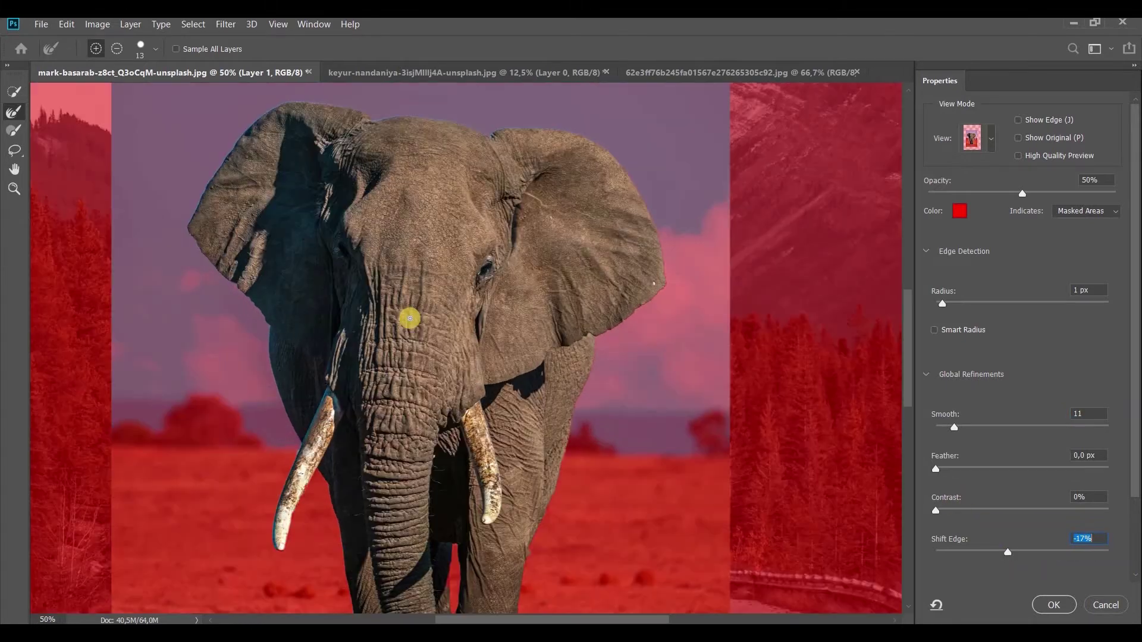
{"action": "mouse_move", "coordinate": [1130, 416]}
{"action": "left_mouse_down"}
{"action": "mouse_move", "coordinate": [1099, 479]}
{"action": "mouse_move", "coordinate": [1122, 544]}
{"action": "left_mouse_up"}
{"action": "left_click", "coordinate": [932, 538]}
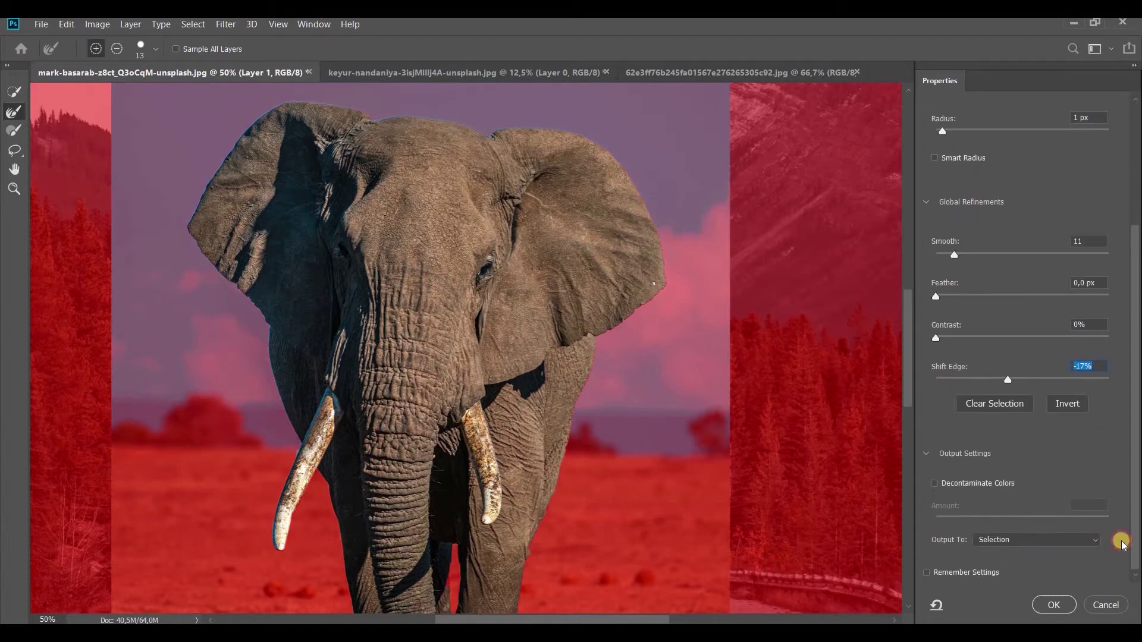
{"action": "left_click", "coordinate": [1092, 541]}
{"action": "left_click", "coordinate": [1023, 553]}
Apply the refinement as a layer mask hiding the elephant's original background
{"action": "left_click", "coordinate": [1053, 605]}
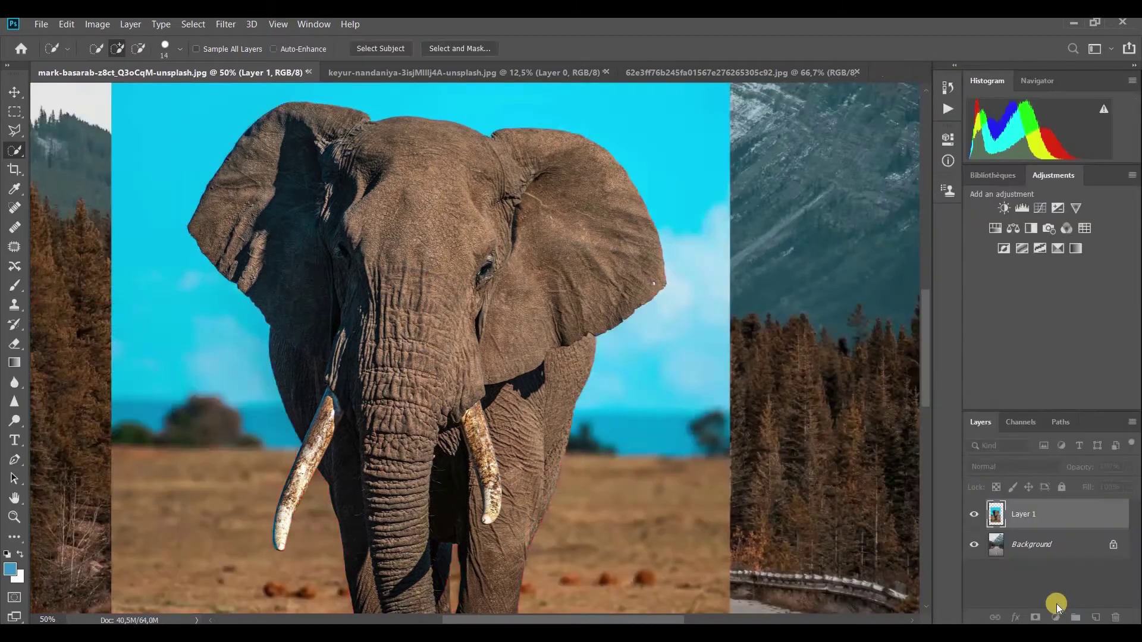
{"action": "scroll", "coordinate": [707, 459], "scroll_direction": "down", "scroll_amount": 2}
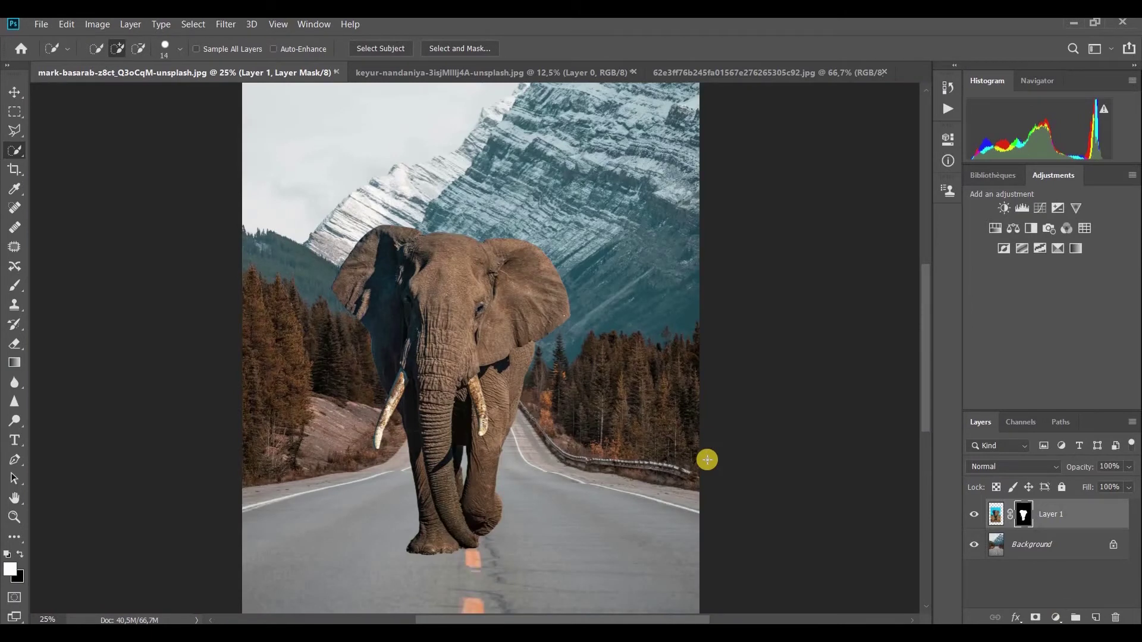
{"action": "scroll", "coordinate": [375, 357], "scroll_direction": "up", "scroll_amount": 2}
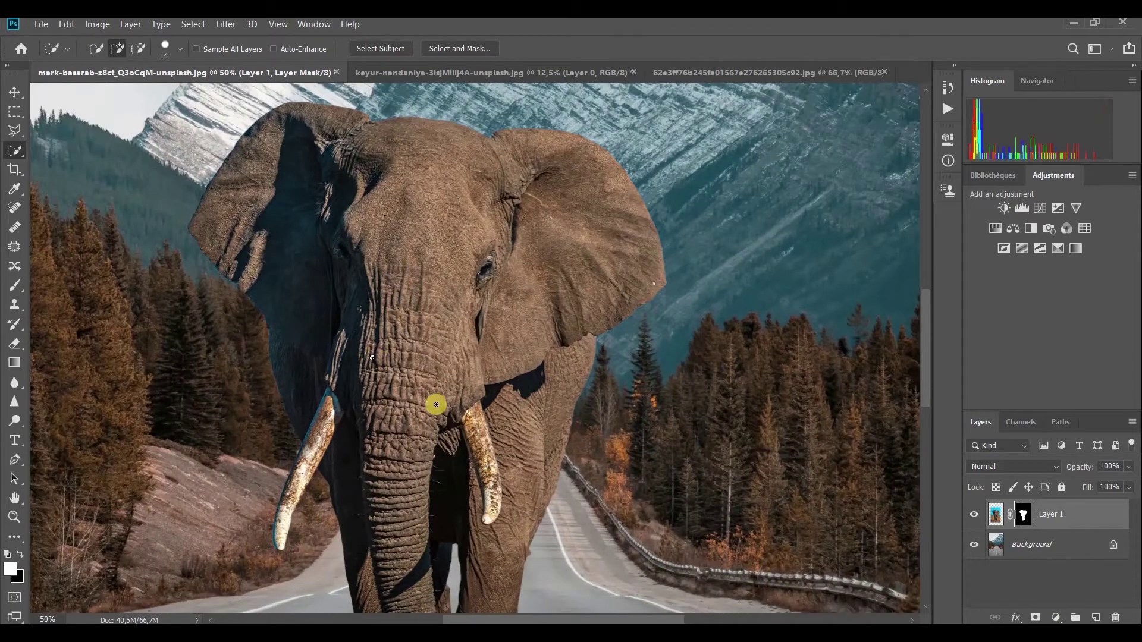
{"action": "left_click", "coordinate": [8, 81]}
{"action": "scroll", "coordinate": [365, 293], "scroll_direction": "up", "scroll_amount": 1}
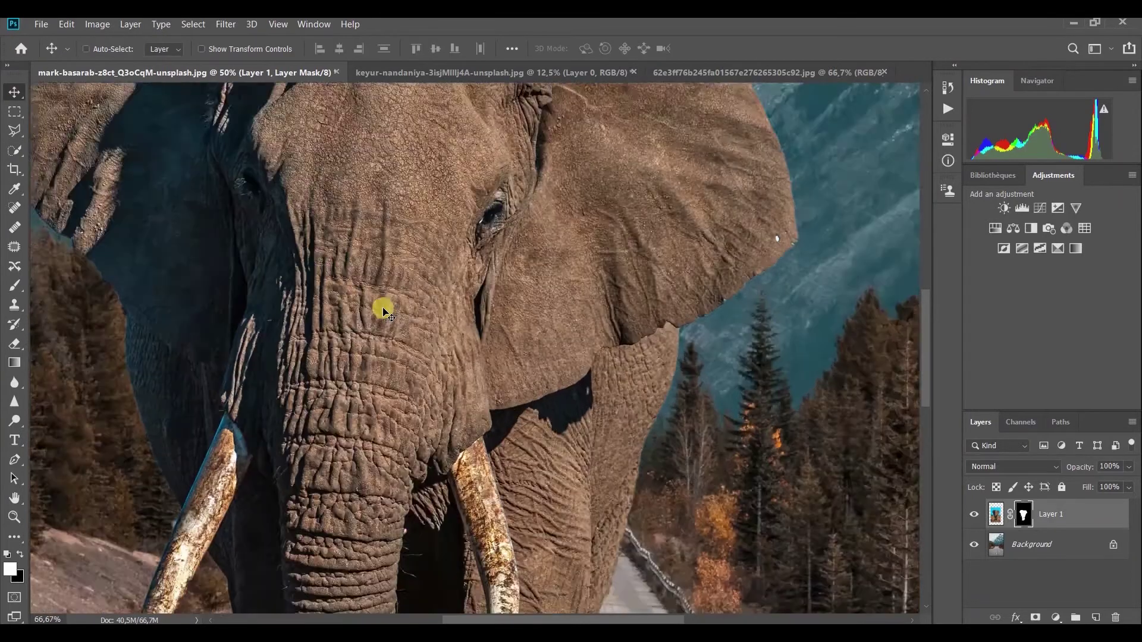
{"action": "scroll", "coordinate": [382, 306], "scroll_direction": "up", "scroll_amount": 1}
{"action": "left_click_drag", "start_coordinate": [925, 345], "coordinate": [922, 400]}
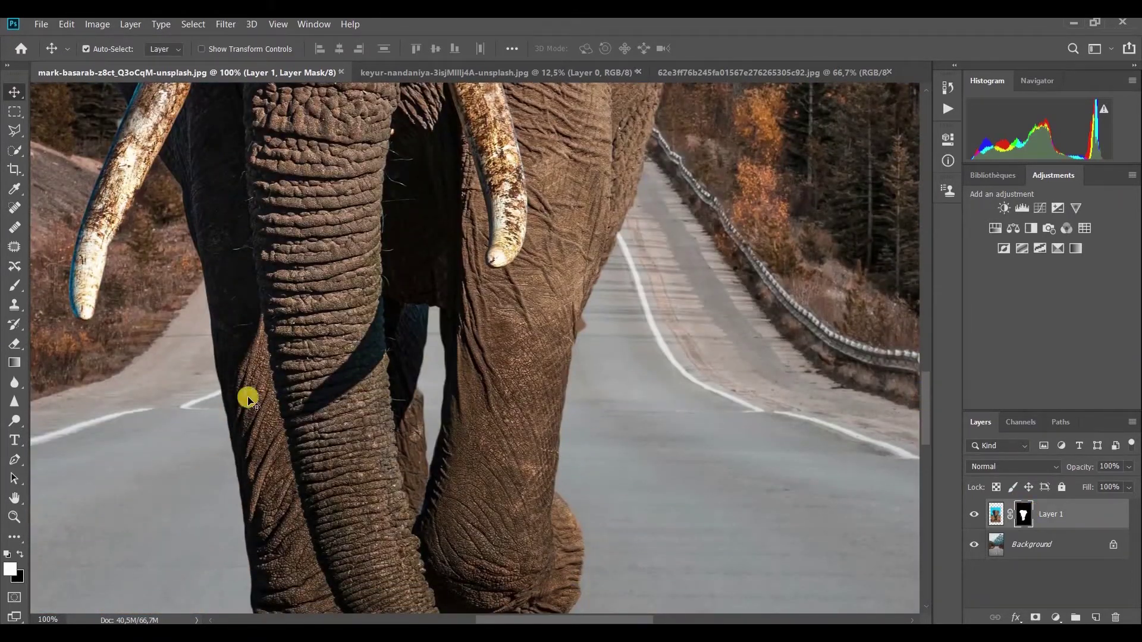
Paint black on the mask with a small brush to clean the edge under the elephant's feet
{"action": "left_click", "coordinate": [20, 556]}
{"action": "left_click", "coordinate": [14, 286]}
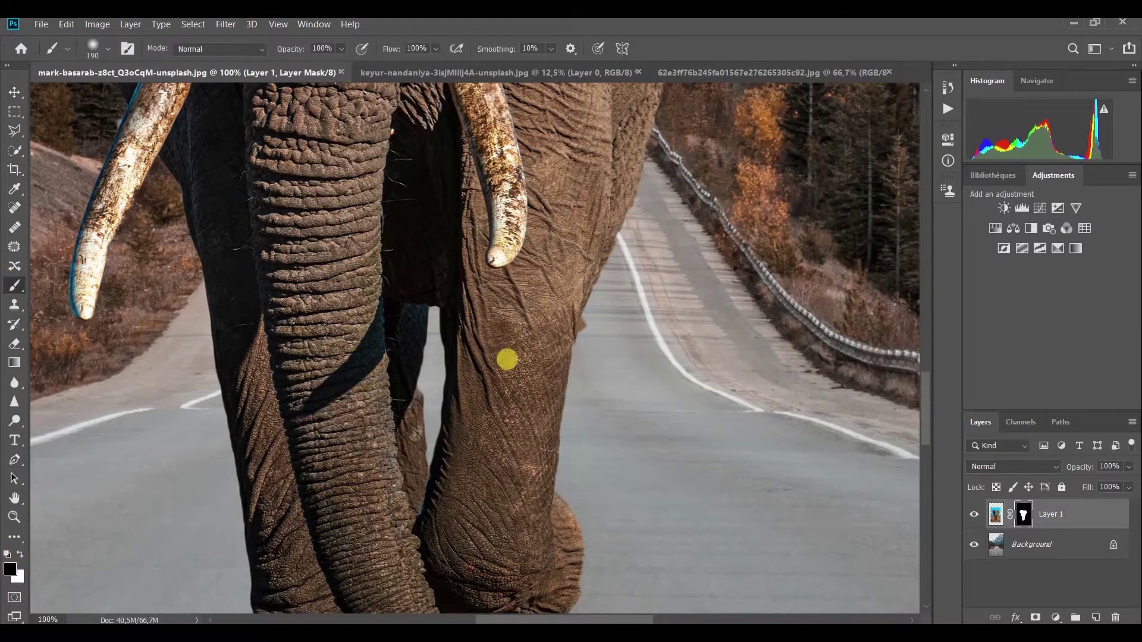
{"action": "left_click", "coordinate": [107, 49]}
{"action": "left_click", "coordinate": [588, 320]}
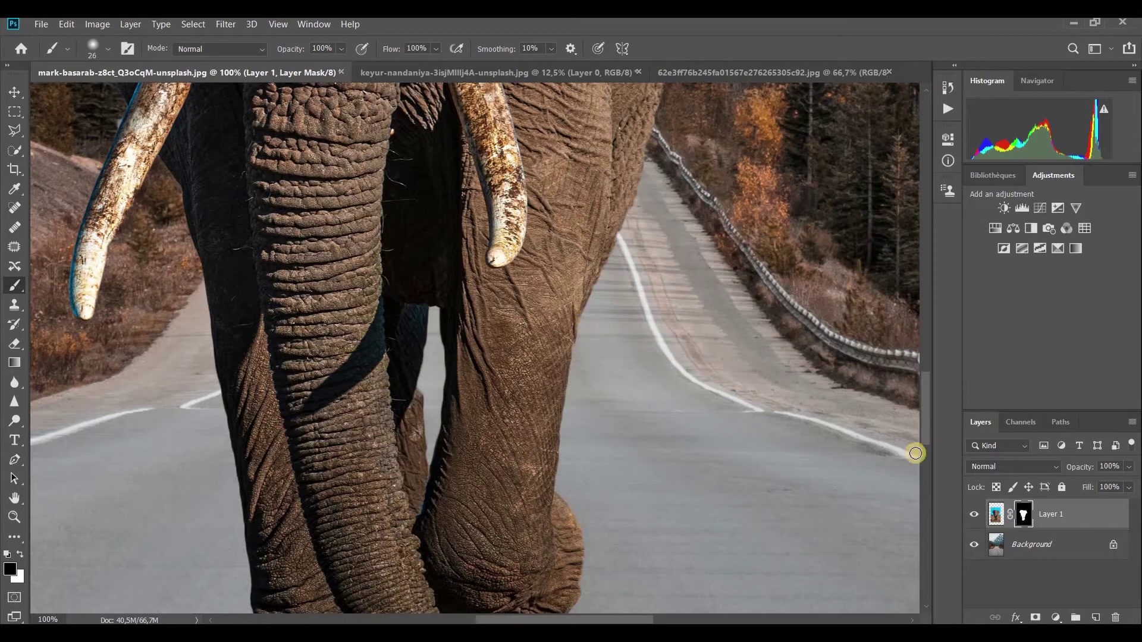
{"action": "scroll", "coordinate": [915, 453], "scroll_direction": "down", "scroll_amount": 5}
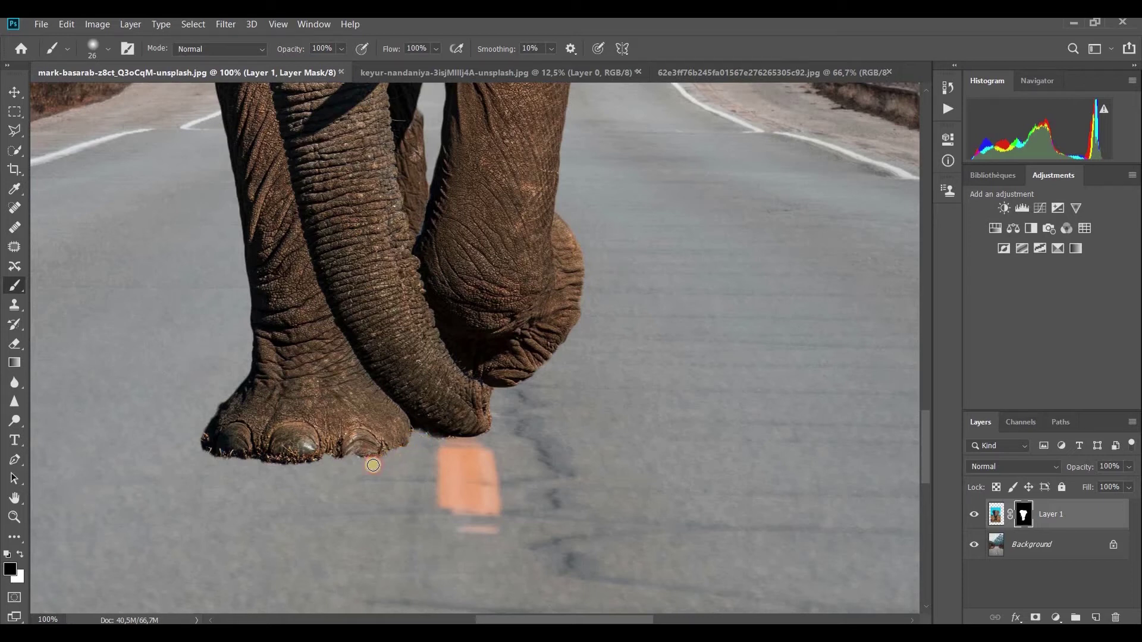
{"action": "left_click_drag", "start_coordinate": [306, 467], "coordinate": [229, 464]}
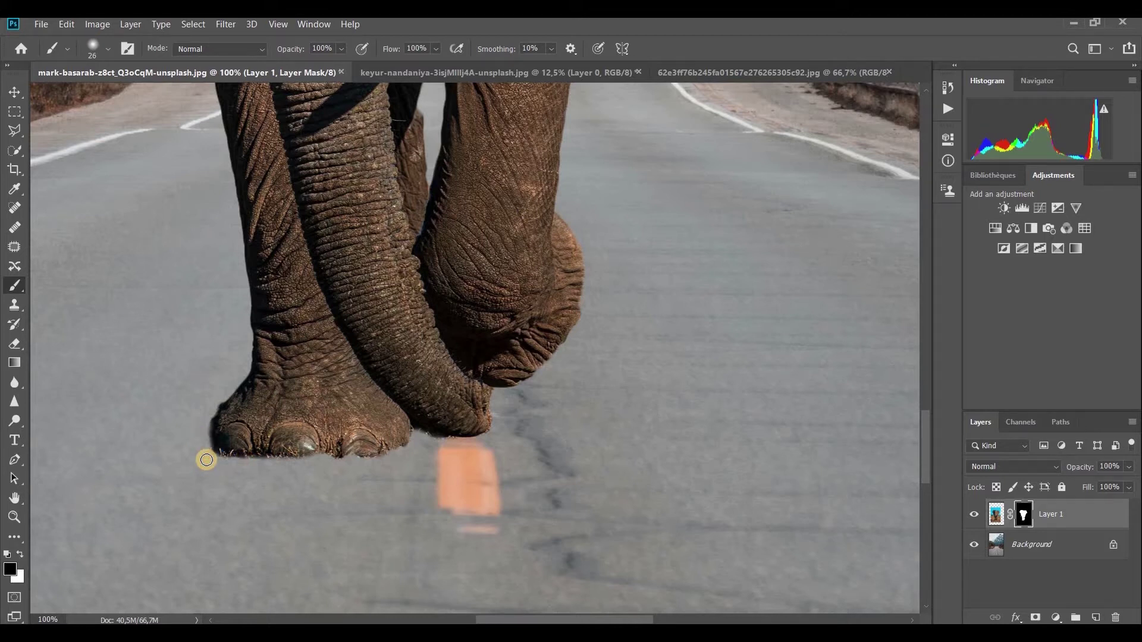
{"action": "left_click", "coordinate": [15, 92]}
{"action": "key", "text": "ctrl+minus"}
{"action": "key", "text": "ctrl+minus"}
{"action": "key", "text": "ctrl+minus"}
{"action": "key", "text": "ctrl+minus"}
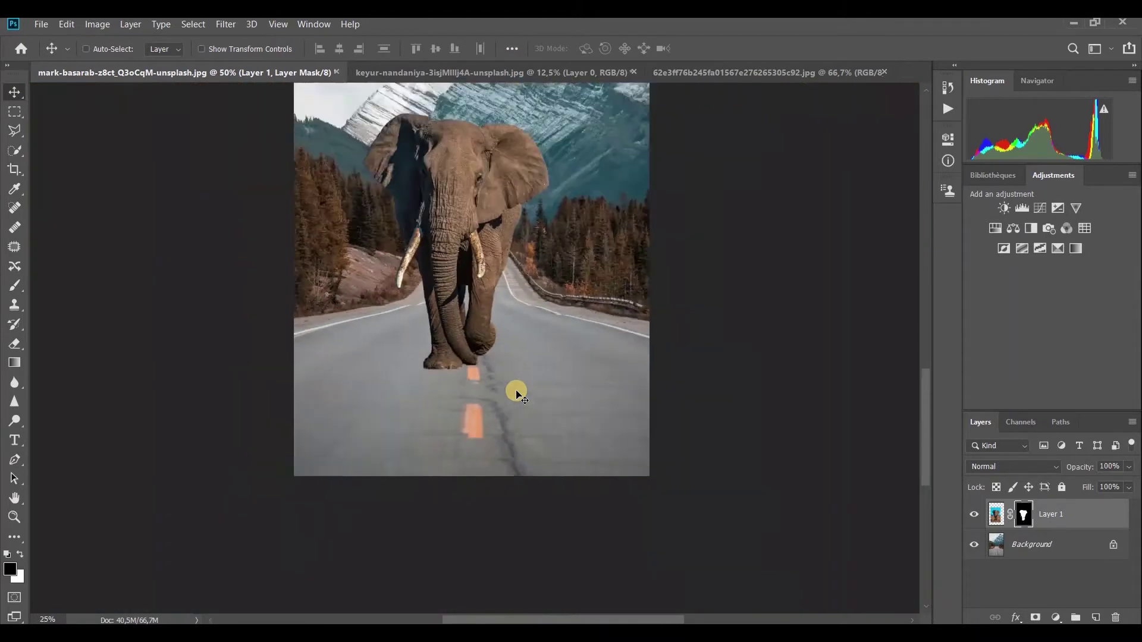
{"action": "key", "text": "ctrl+minus"}
Nudge the elephant right and unlock the phone image's background layer
{"action": "left_click", "coordinate": [484, 332], "text": "ctrl"}
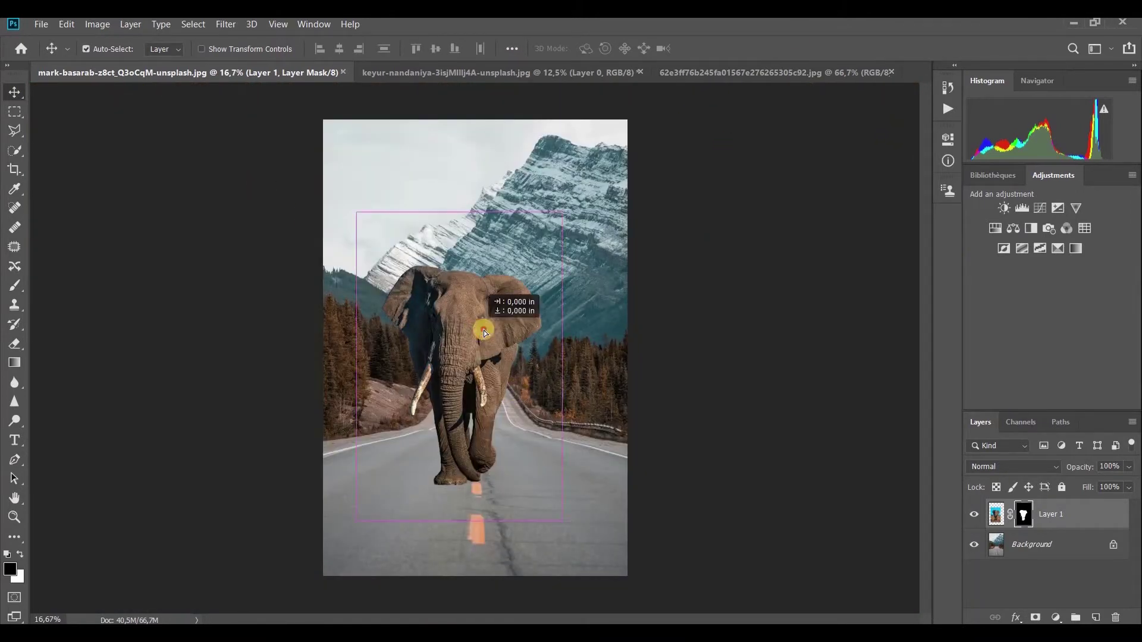
{"action": "left_click_drag", "start_coordinate": [484, 332], "coordinate": [501, 330]}
{"action": "left_click", "coordinate": [717, 74]}
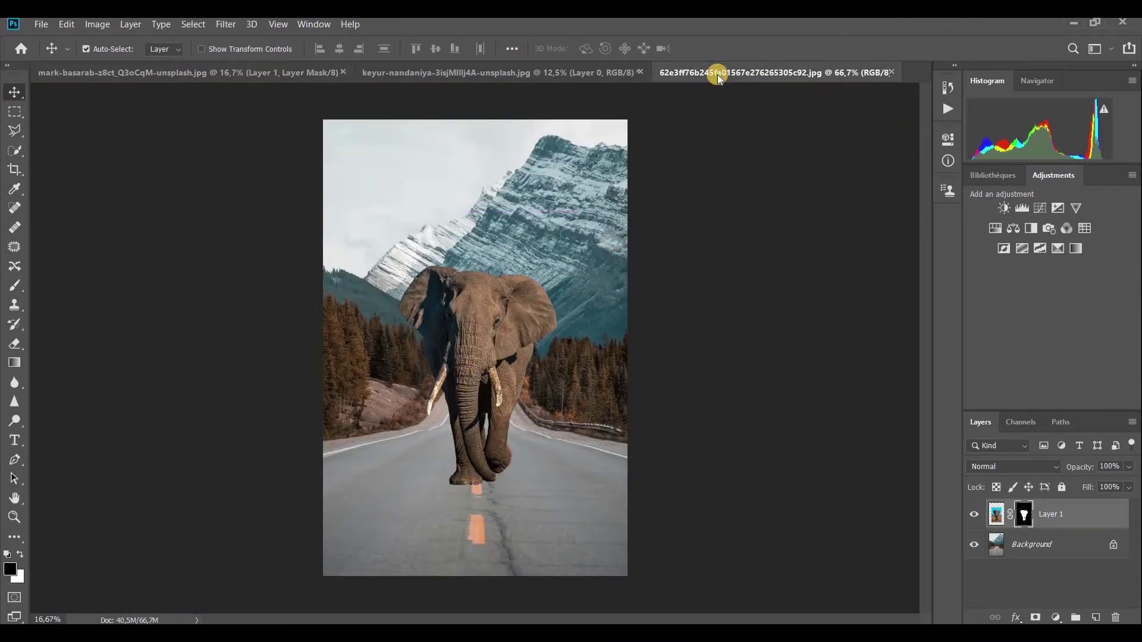
{"action": "left_click", "coordinate": [509, 247]}
{"action": "left_click", "coordinate": [647, 294]}
Drag the phone image into the elephant composition as a new layer
{"action": "mouse_move", "coordinate": [539, 286]}
{"action": "left_mouse_down"}
{"action": "mouse_move", "coordinate": [390, 258]}
{"action": "mouse_move", "coordinate": [485, 340]}
{"action": "left_mouse_up"}
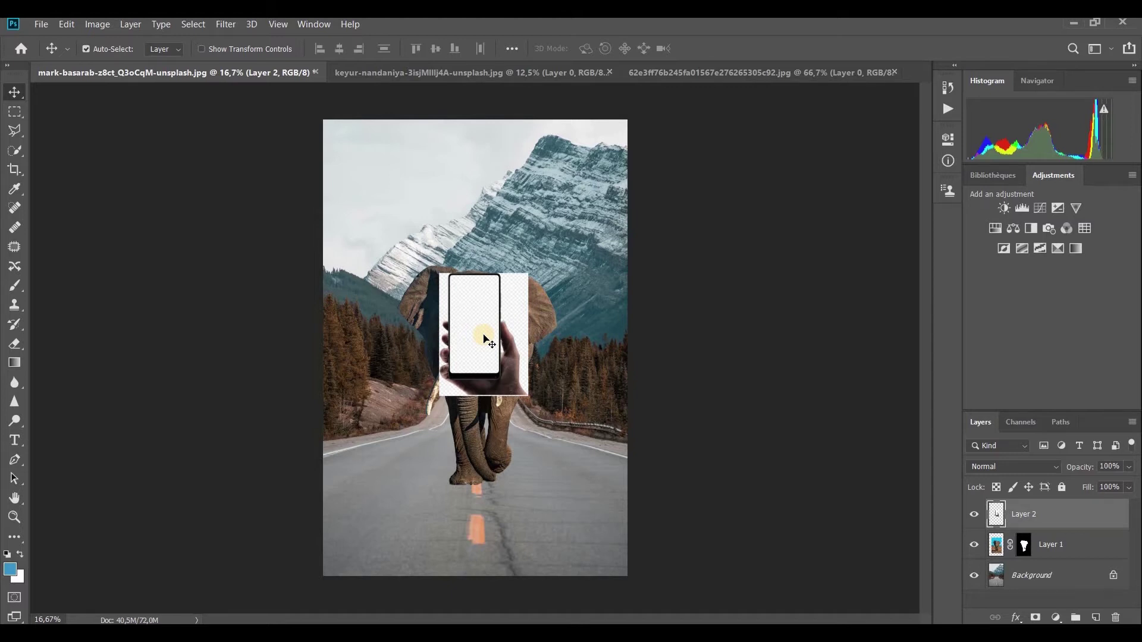
{"action": "left_click", "coordinate": [14, 150]}
{"action": "left_click", "coordinate": [65, 164]}
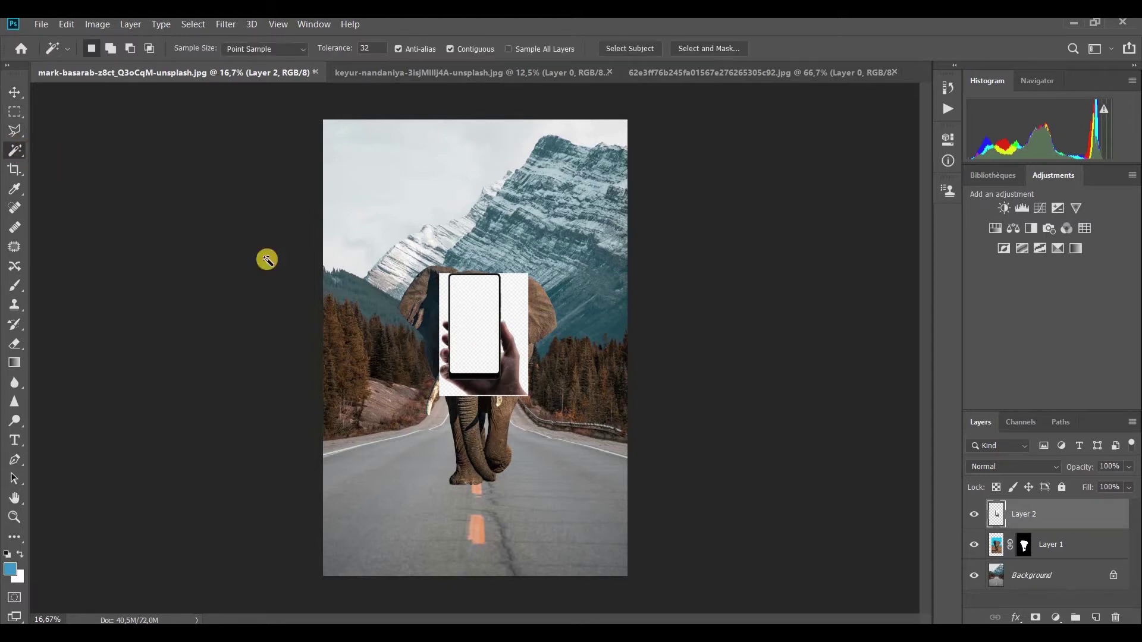
Magic Wand the transparent area and invert it to select the hand and phone
{"action": "key", "text": "ctrl+plus"}
{"action": "key", "text": "ctrl+plus"}
{"action": "key", "text": "ctrl+plus"}
{"action": "left_click", "coordinate": [574, 238]}
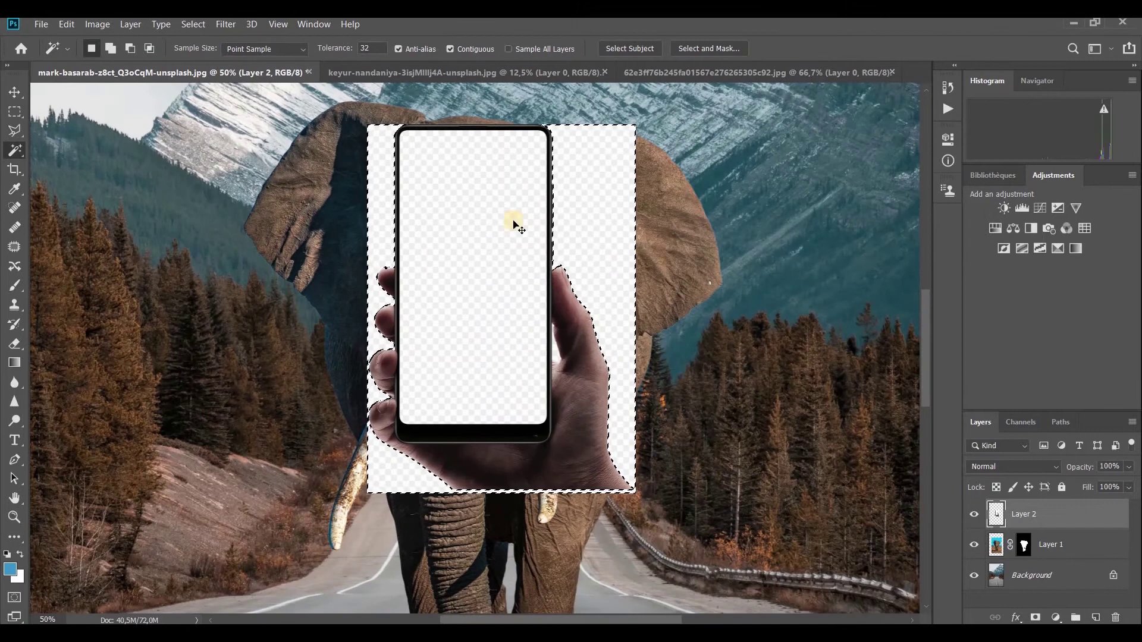
{"action": "left_click", "coordinate": [193, 24]}
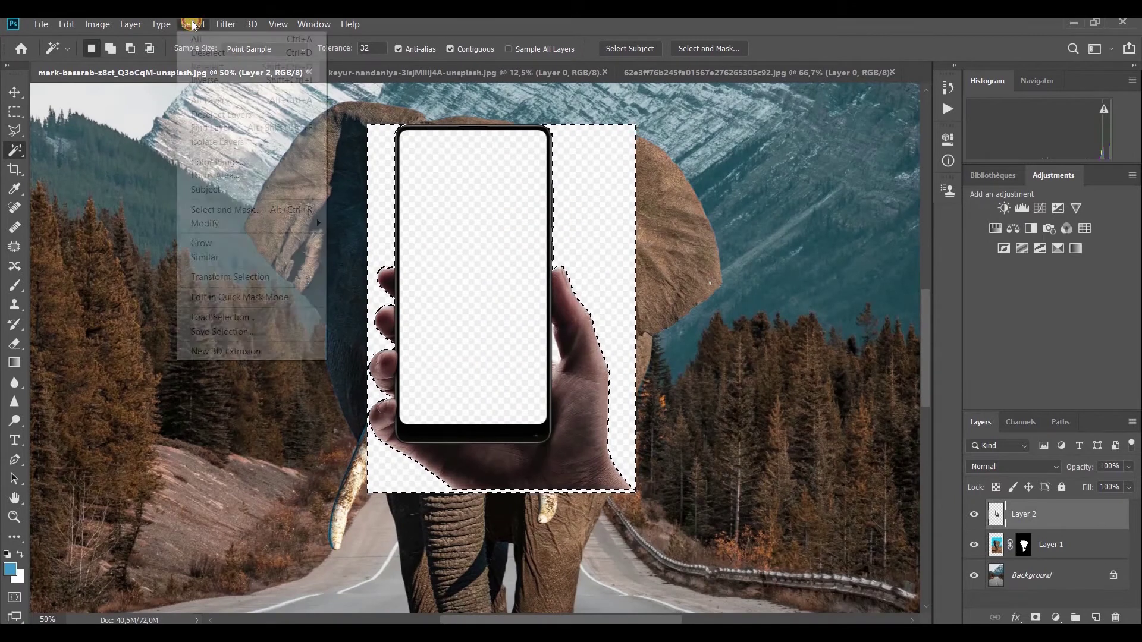
{"action": "left_click", "coordinate": [221, 79]}
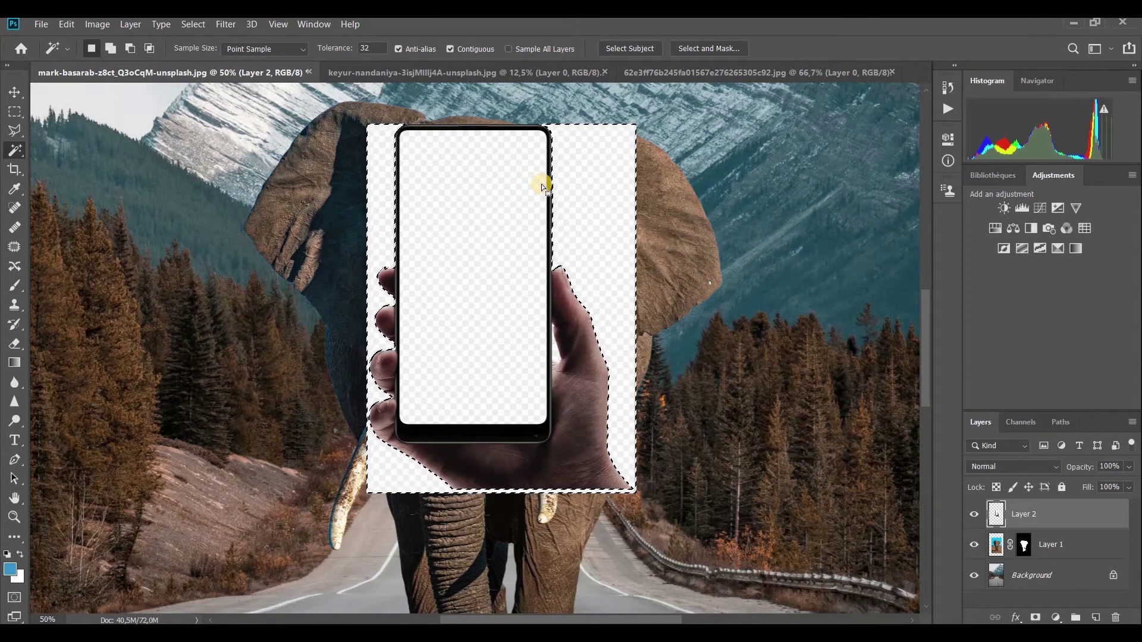
In Select and Mask, use a small refine brush to remove the white strip along the finger
{"action": "left_click", "coordinate": [689, 49]}
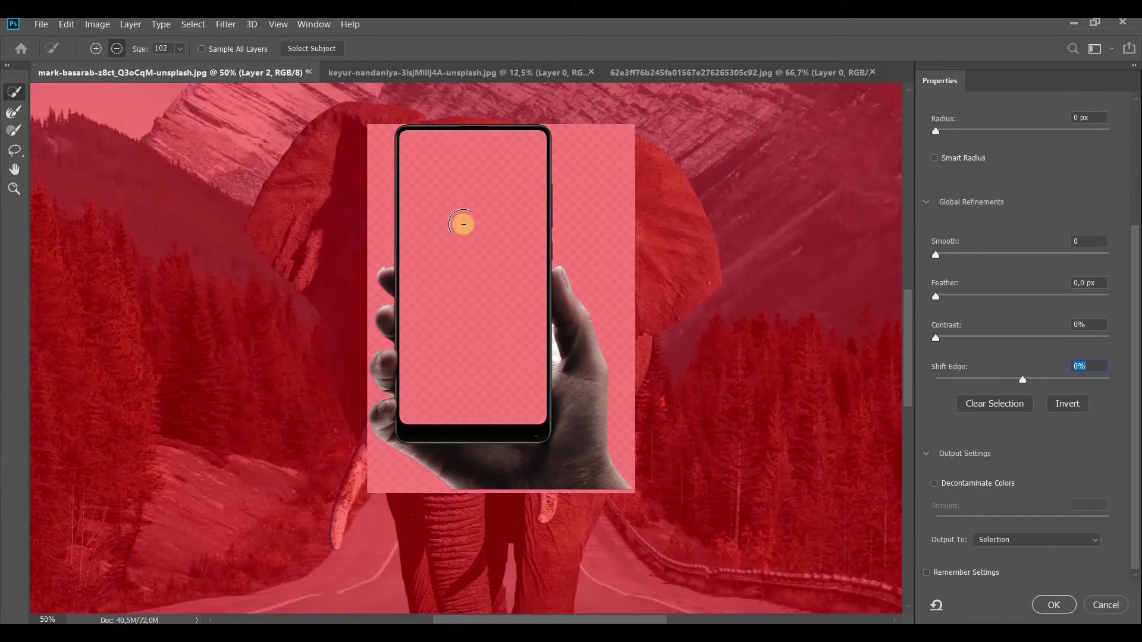
{"action": "key", "text": "ctrl+plus"}
{"action": "key", "text": "ctrl+plus"}
{"action": "key", "text": "ctrl+plus"}
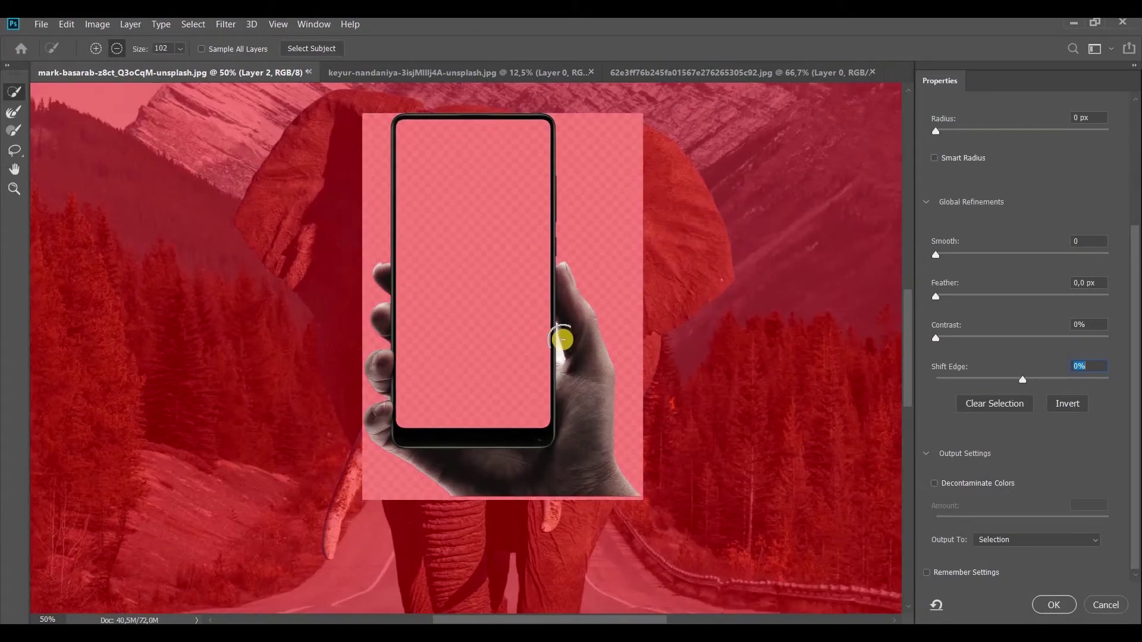
{"action": "left_click", "coordinate": [180, 49]}
{"action": "left_click_drag", "start_coordinate": [149, 64], "coordinate": [141, 66]}
{"action": "left_click_drag", "start_coordinate": [821, 365], "coordinate": [812, 315]}
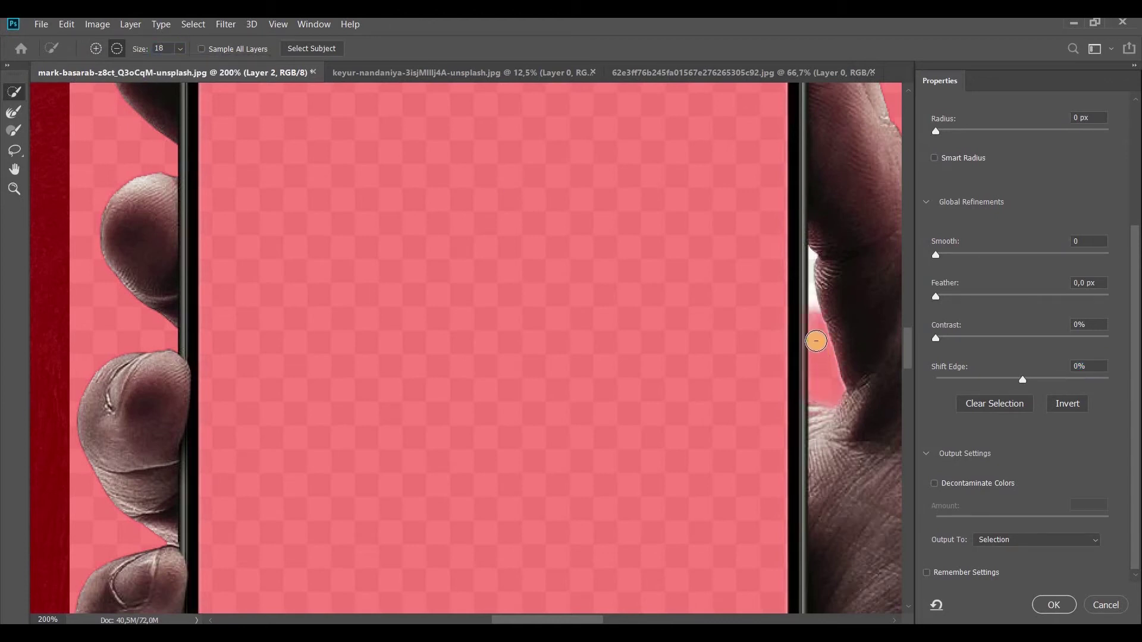
{"action": "left_click_drag", "start_coordinate": [179, 68], "coordinate": [176, 68]}
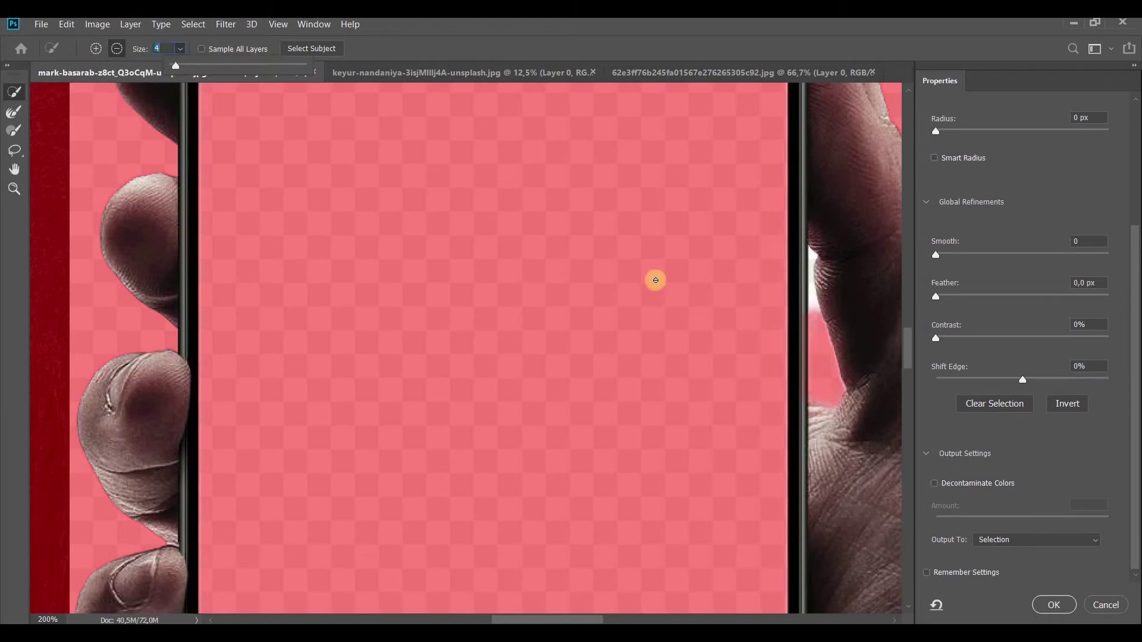
{"action": "left_click", "coordinate": [812, 257]}
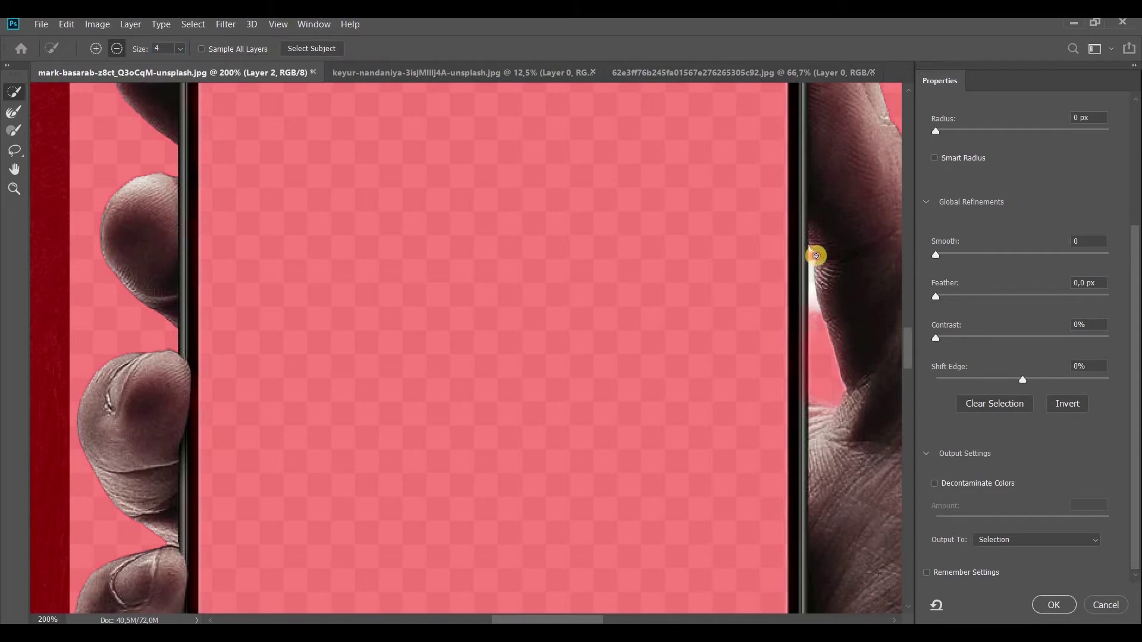
{"action": "left_click_drag", "start_coordinate": [815, 255], "coordinate": [808, 255]}
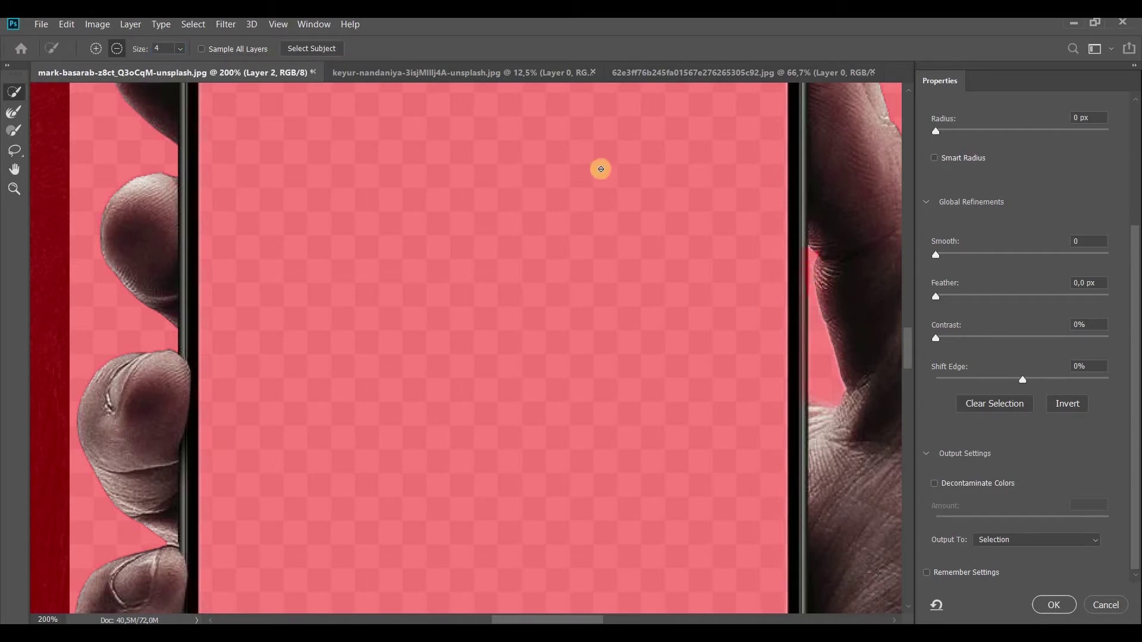
{"action": "left_click", "coordinate": [97, 47]}
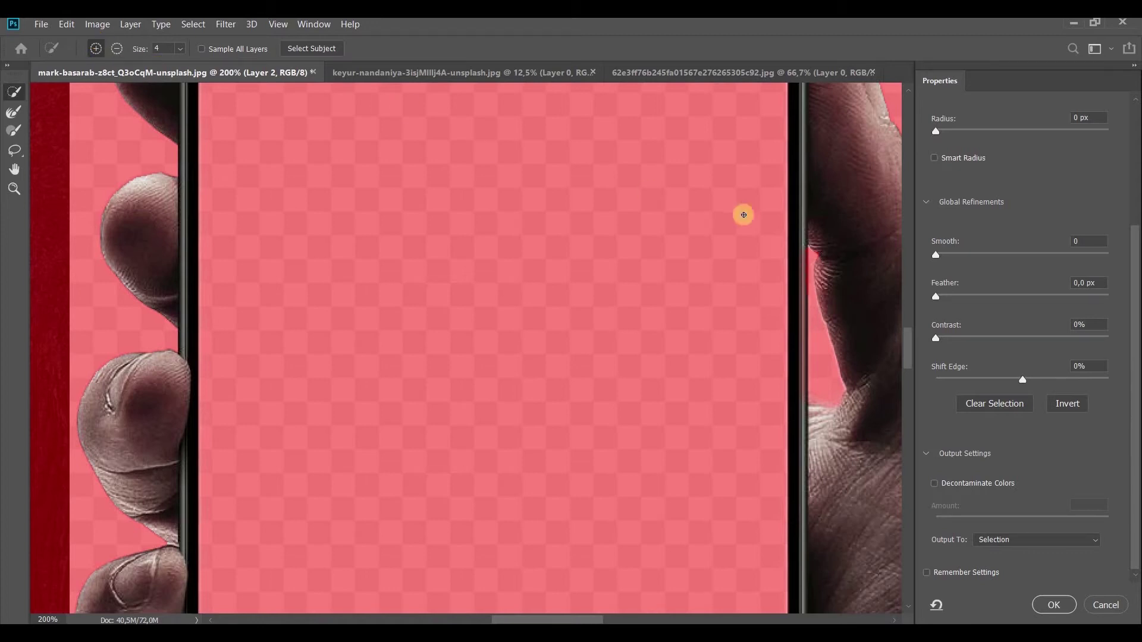
{"action": "left_click_drag", "start_coordinate": [805, 250], "coordinate": [801, 415]}
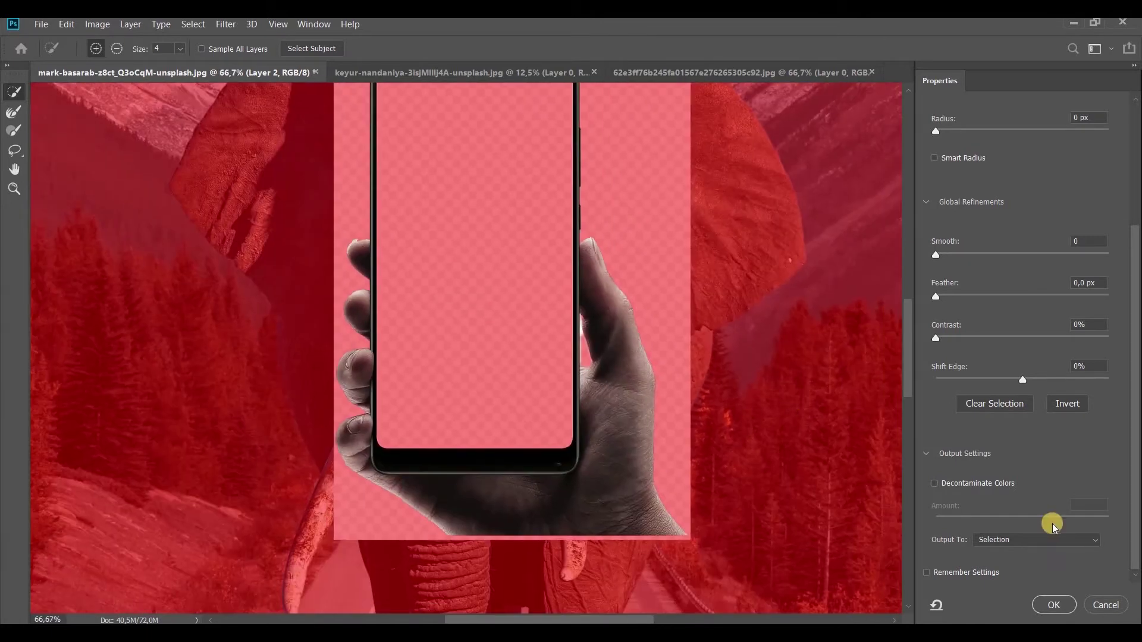
Output the refined selection as a layer mask on the phone layer
{"action": "key", "text": "ctrl+0"}
{"action": "left_click", "coordinate": [1097, 539]}
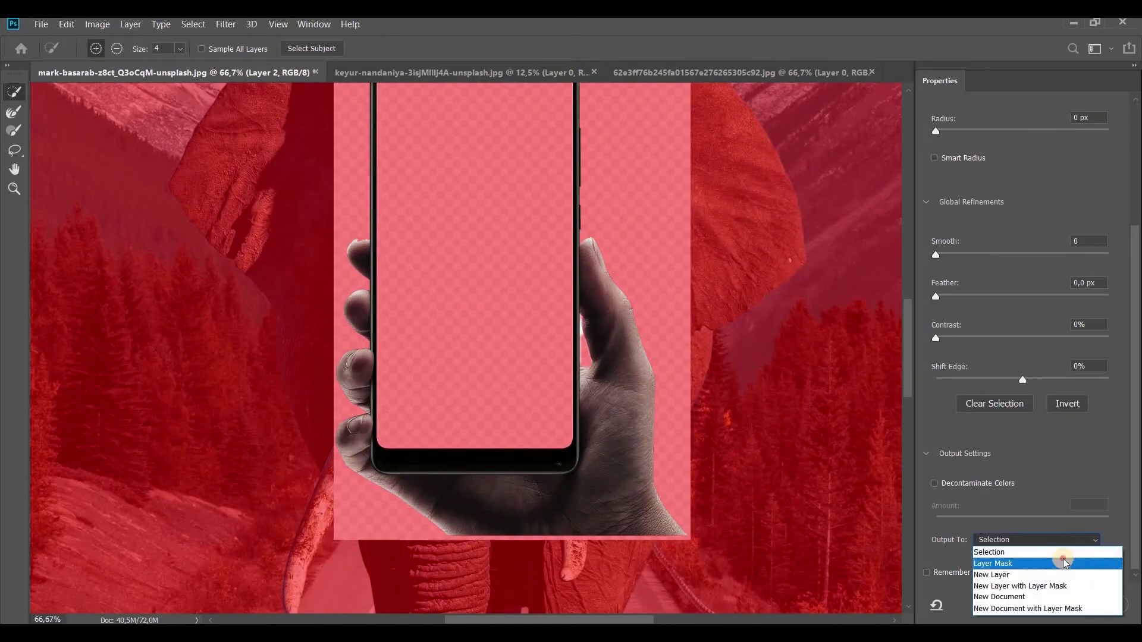
{"action": "left_click", "coordinate": [1011, 554]}
{"action": "left_click", "coordinate": [1053, 604]}
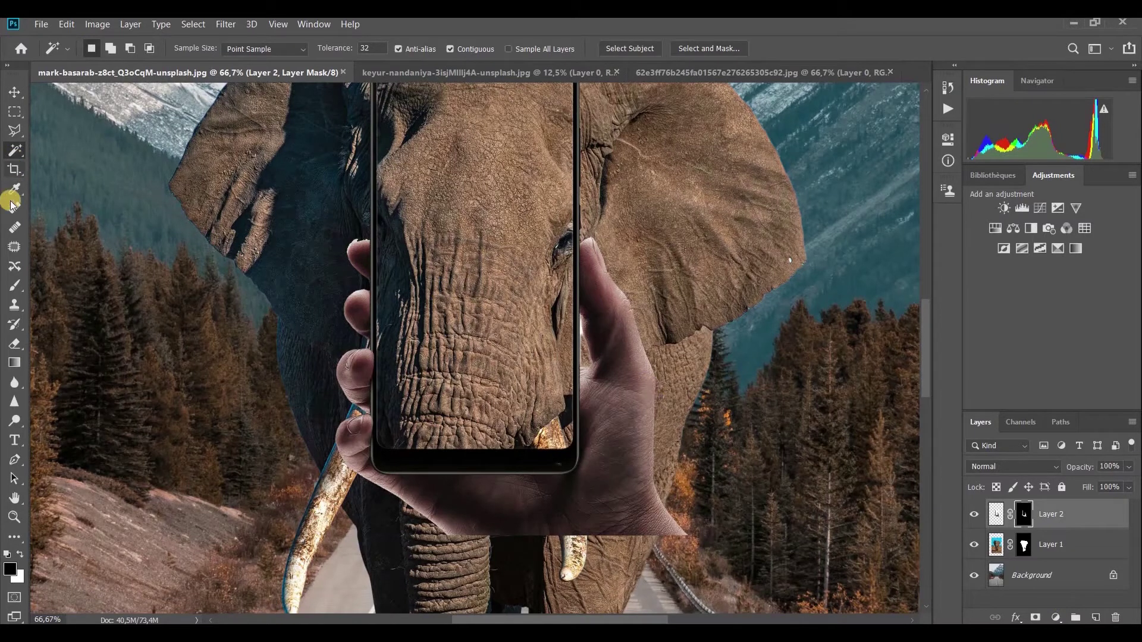
Paint black on Layer 2's mask with a small brush to hide the fringe down the hand's left edge
{"action": "left_click", "coordinate": [14, 286]}
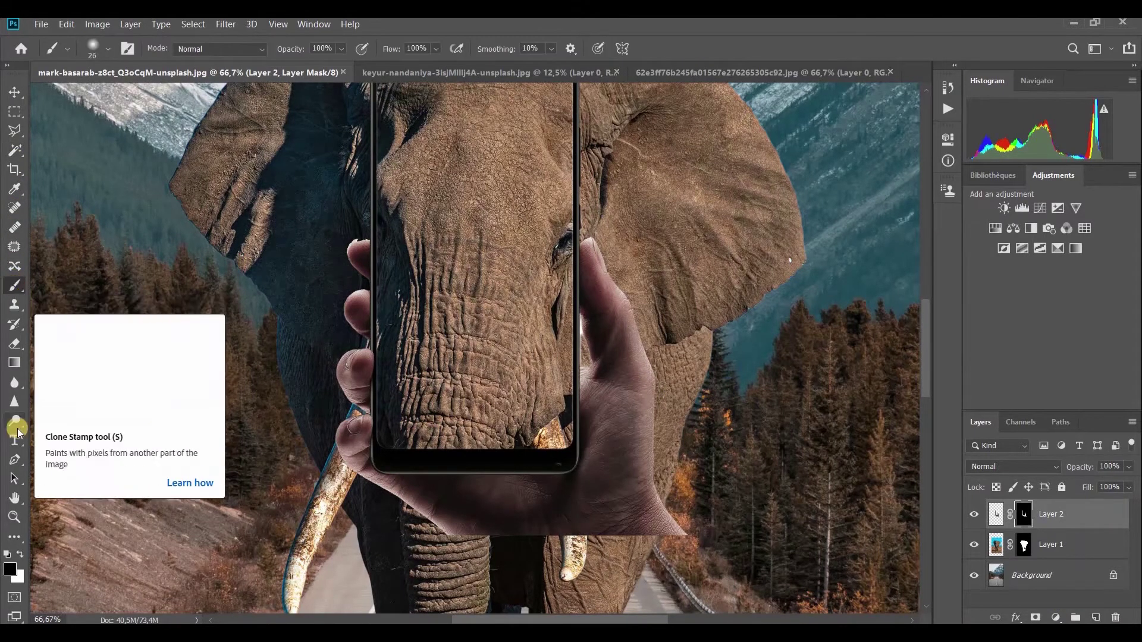
{"action": "scroll", "coordinate": [522, 230], "scroll_direction": "up", "scroll_amount": 2}
{"action": "scroll", "coordinate": [522, 230], "scroll_direction": "up", "scroll_amount": 3}
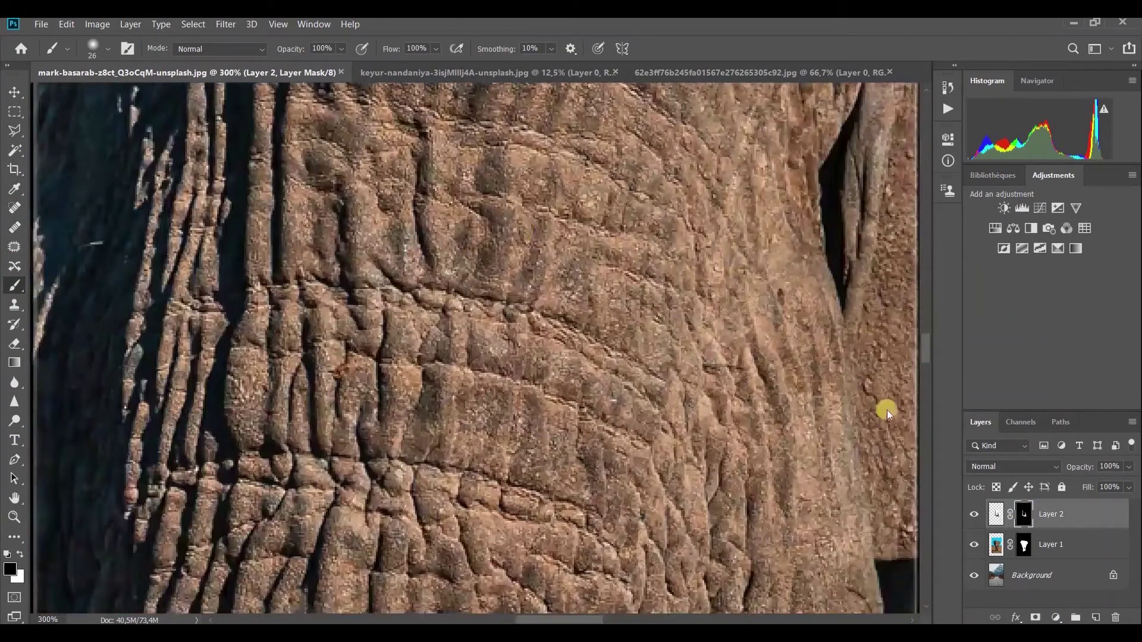
{"action": "left_click_drag", "start_coordinate": [544, 618], "coordinate": [592, 618]}
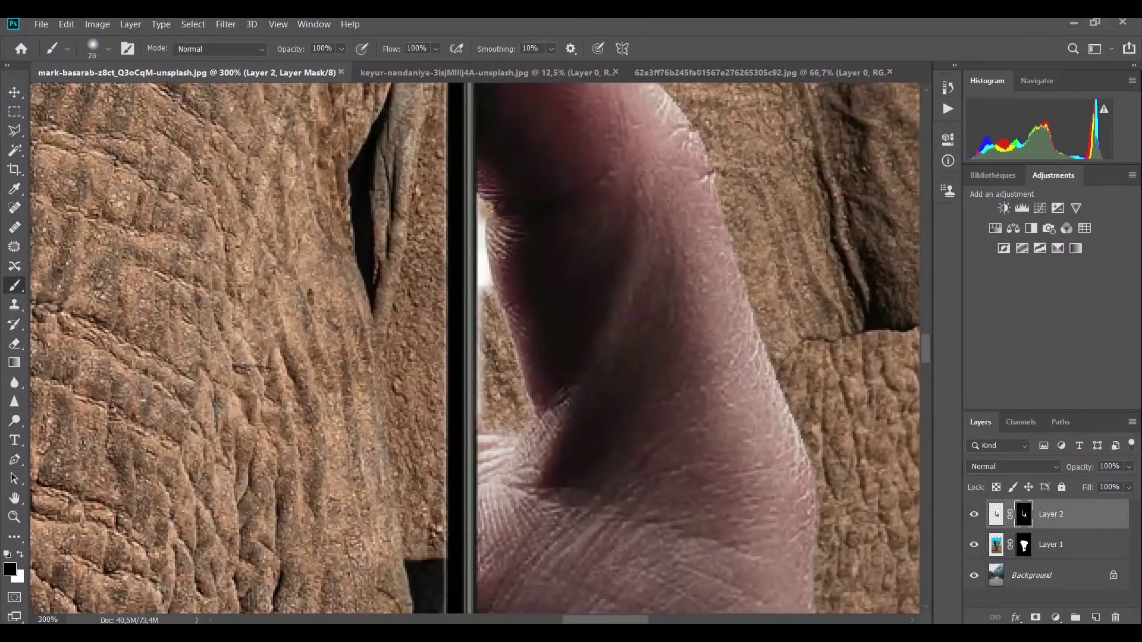
{"action": "left_click", "coordinate": [104, 47]}
{"action": "left_click_drag", "start_coordinate": [116, 97], "coordinate": [83, 96]}
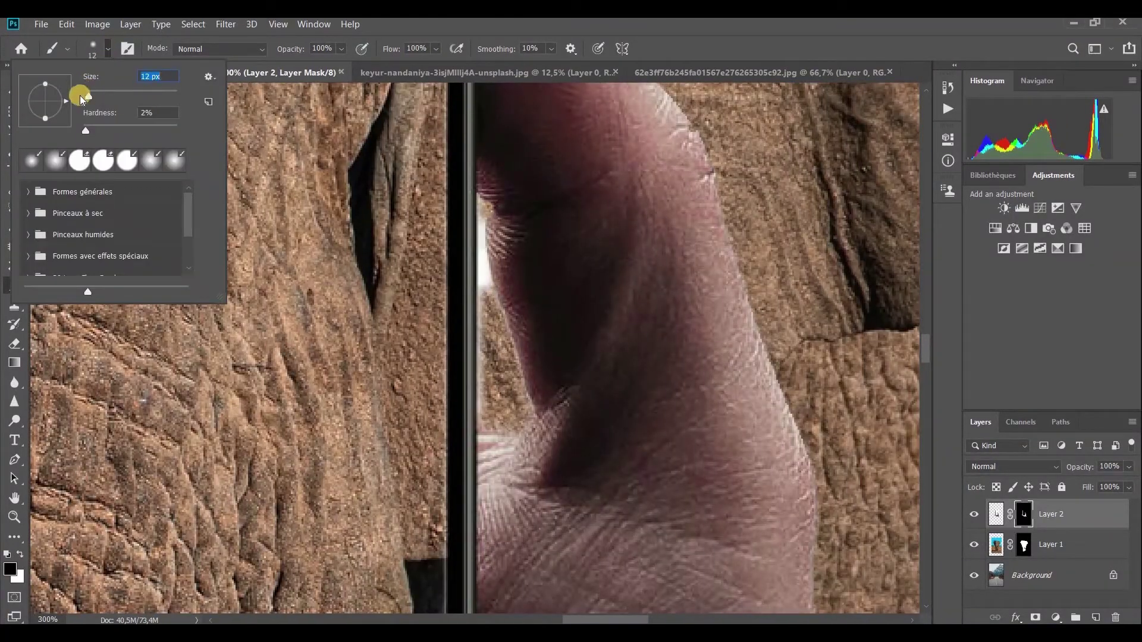
{"action": "left_click_drag", "start_coordinate": [481, 204], "coordinate": [483, 255]}
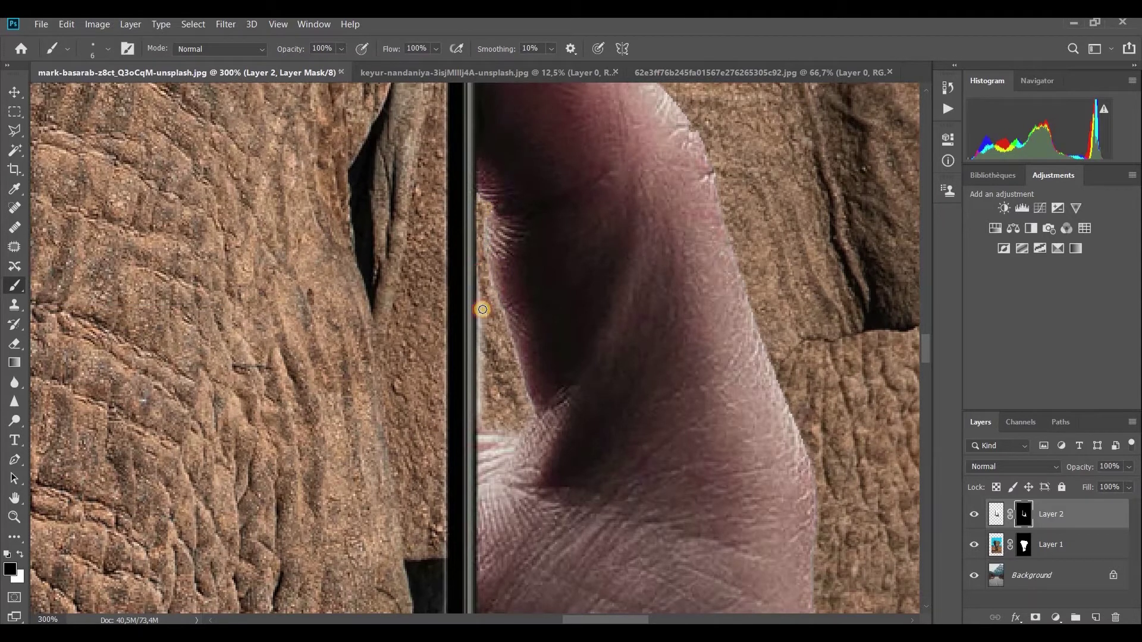
{"action": "left_click_drag", "start_coordinate": [482, 310], "coordinate": [479, 423]}
{"action": "key", "text": "ctrl+minus"}
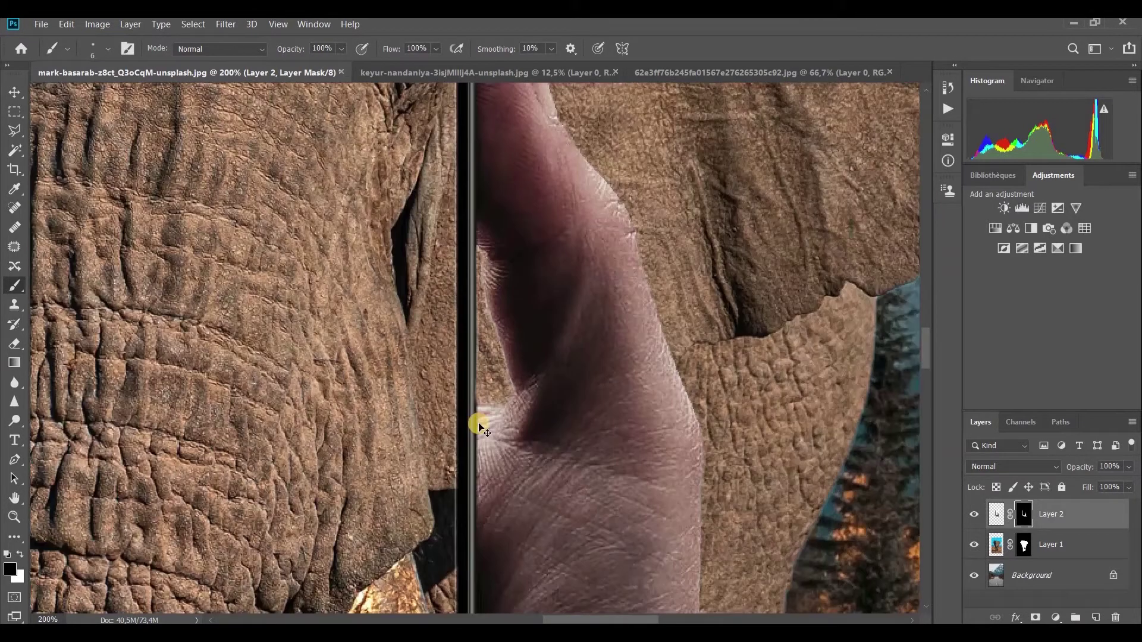
{"action": "key", "text": "ctrl+minus"}
{"action": "key", "text": "ctrl+minus"}
{"action": "key", "text": "ctrl+minus"}
Touch up the fingertip edges on the mask, alternating white and black paint
{"action": "left_click", "coordinate": [996, 518]}
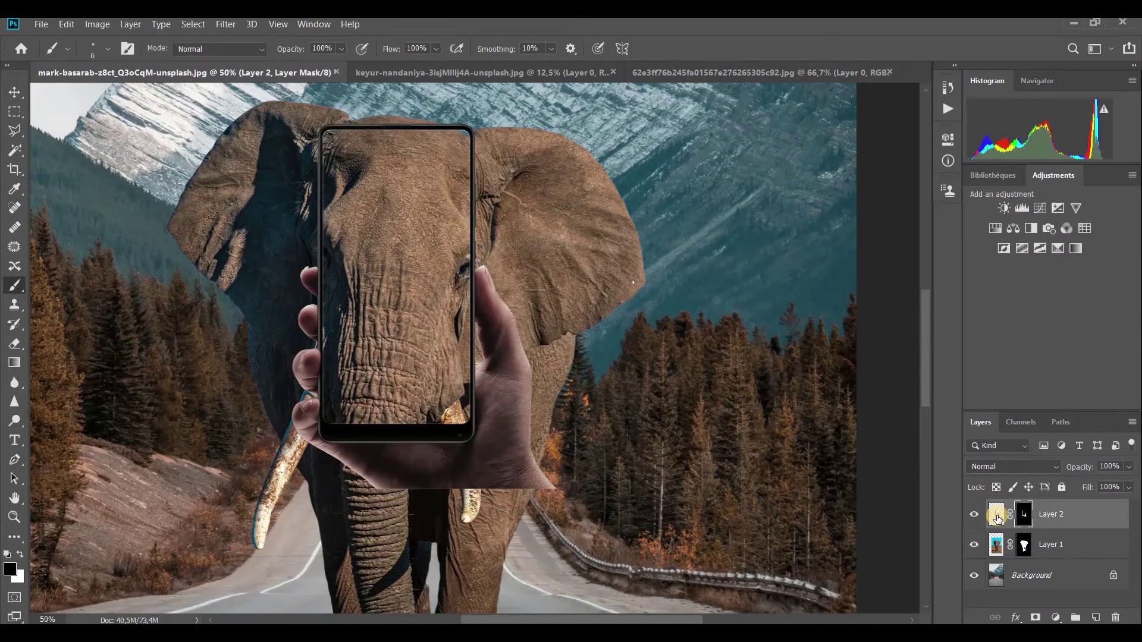
{"action": "left_click", "coordinate": [1023, 512]}
{"action": "left_click", "coordinate": [19, 555]}
{"action": "key", "text": "ctrl+plus"}
{"action": "key", "text": "ctrl+plus"}
{"action": "key", "text": "ctrl+plus"}
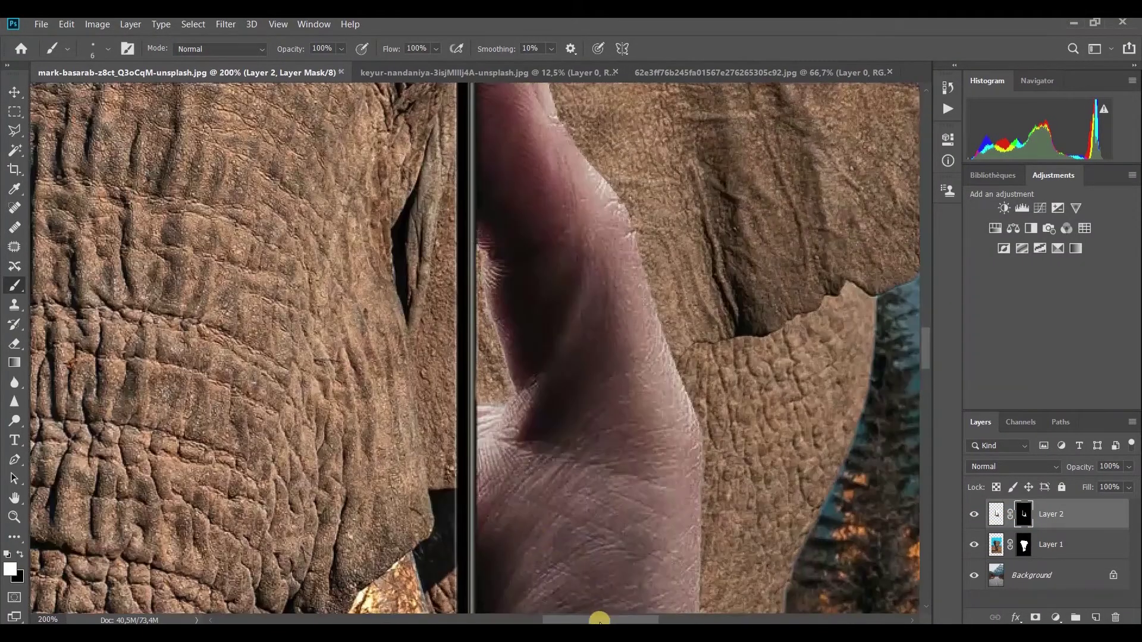
{"action": "left_click_drag", "start_coordinate": [599, 620], "coordinate": [513, 619]}
{"action": "left_click_drag", "start_coordinate": [926, 357], "coordinate": [926, 321]}
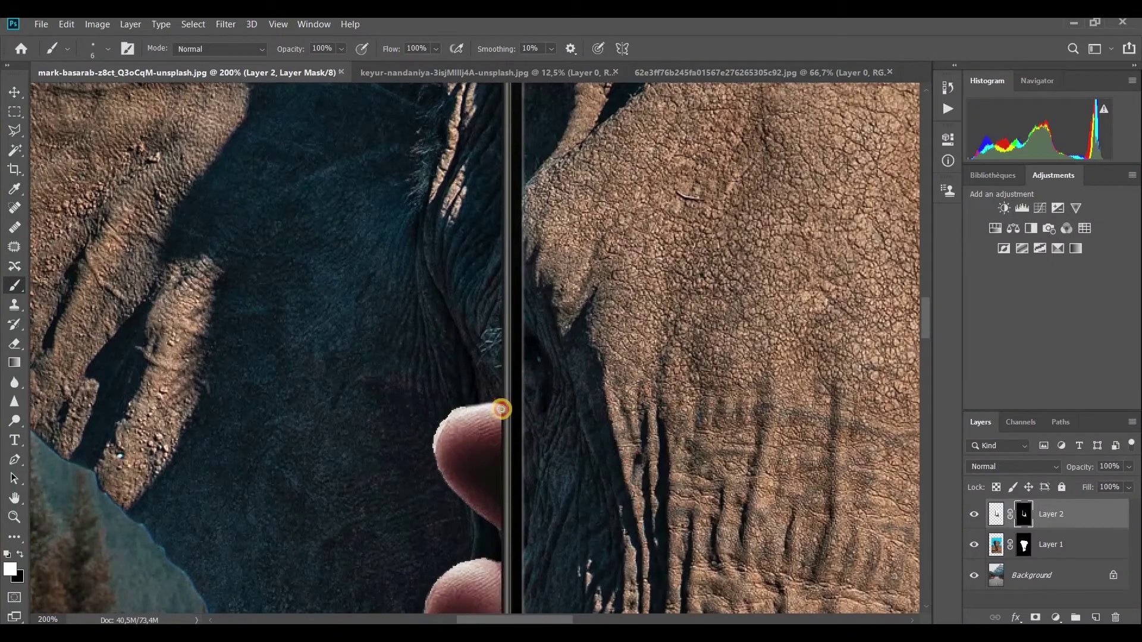
{"action": "left_click", "coordinate": [20, 554]}
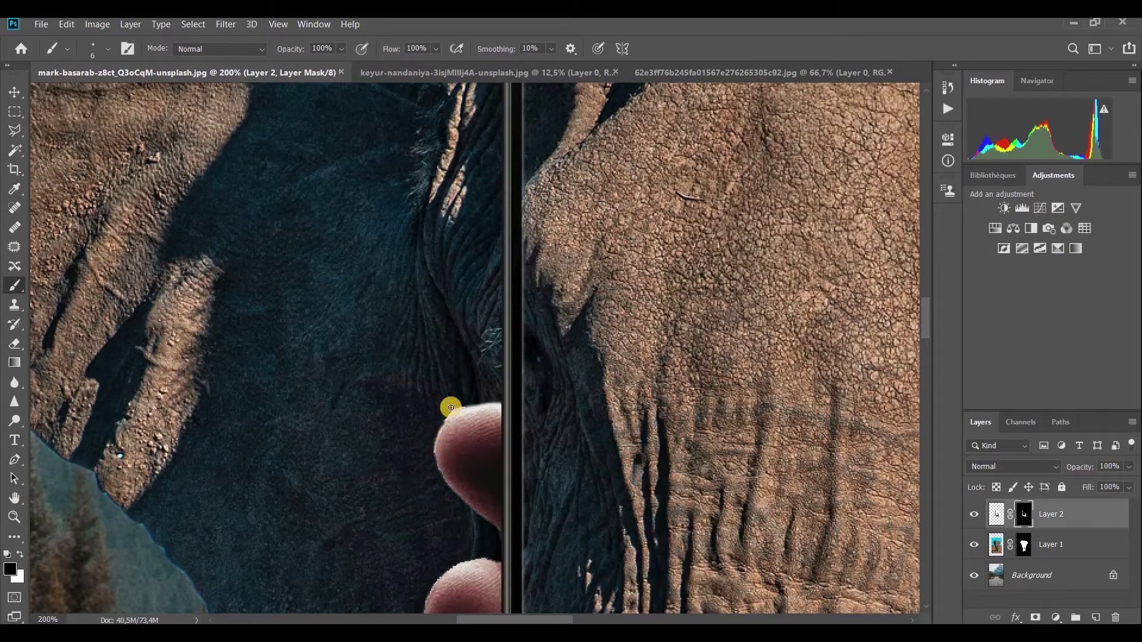
{"action": "left_click_drag", "start_coordinate": [451, 409], "coordinate": [453, 407]}
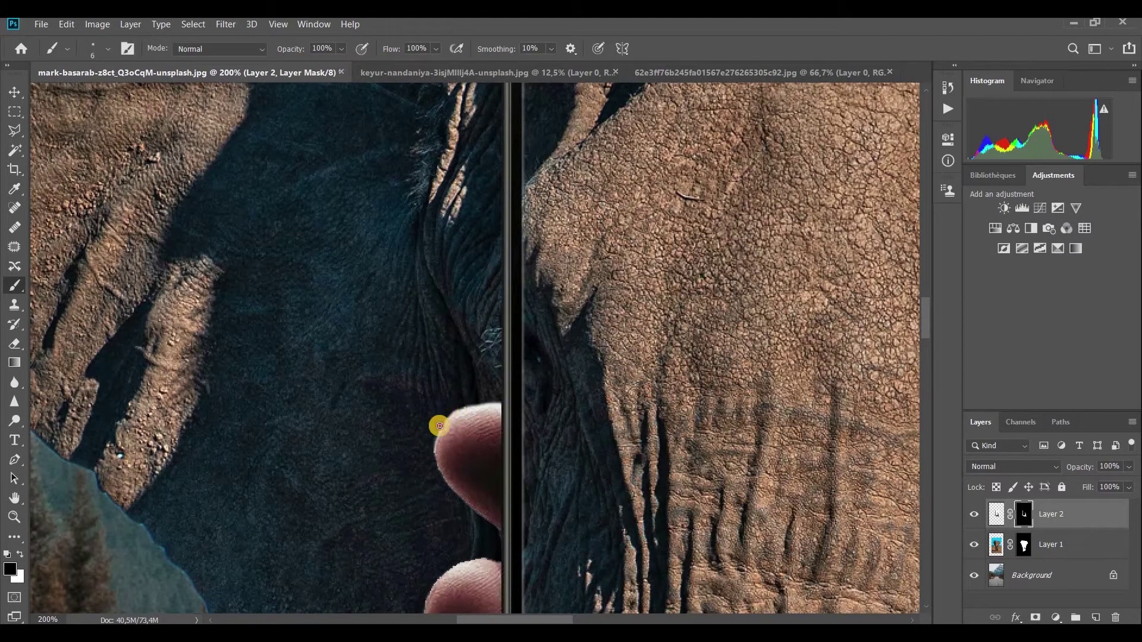
{"action": "key", "text": "ctrl+minus"}
{"action": "key", "text": "ctrl+minus"}
{"action": "key", "text": "ctrl+minus"}
{"action": "key", "text": "ctrl+minus"}
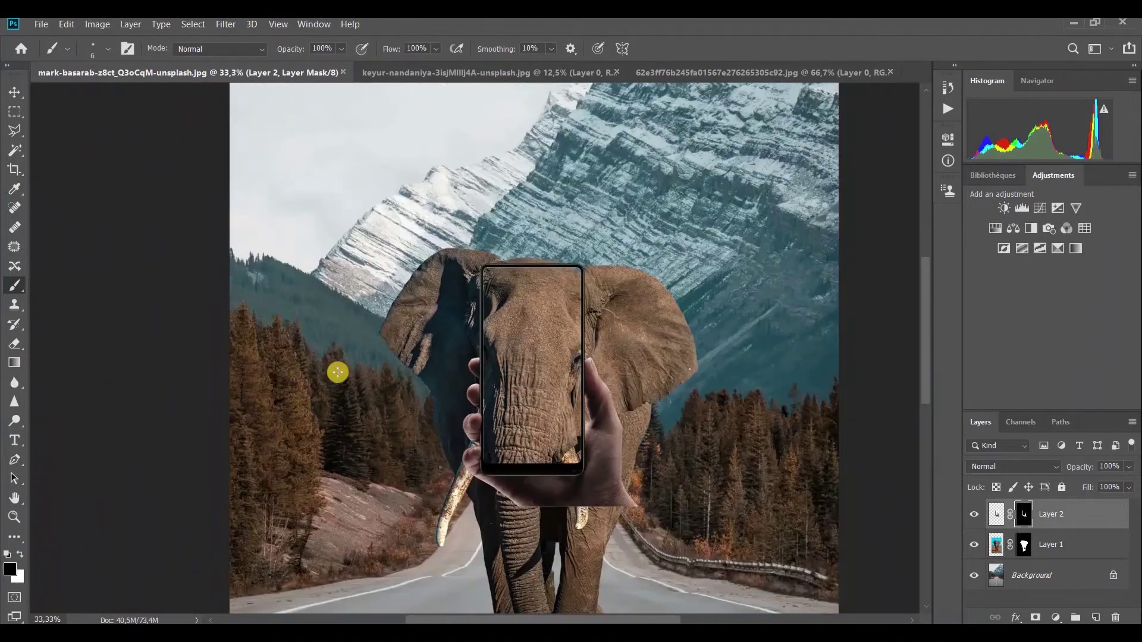
Enlarge and position the hand-held phone with Free Transform to frame the elephant
{"action": "left_click", "coordinate": [17, 100]}
{"action": "key", "text": "ctrl+minus"}
{"action": "key", "text": "ctrl+minus"}
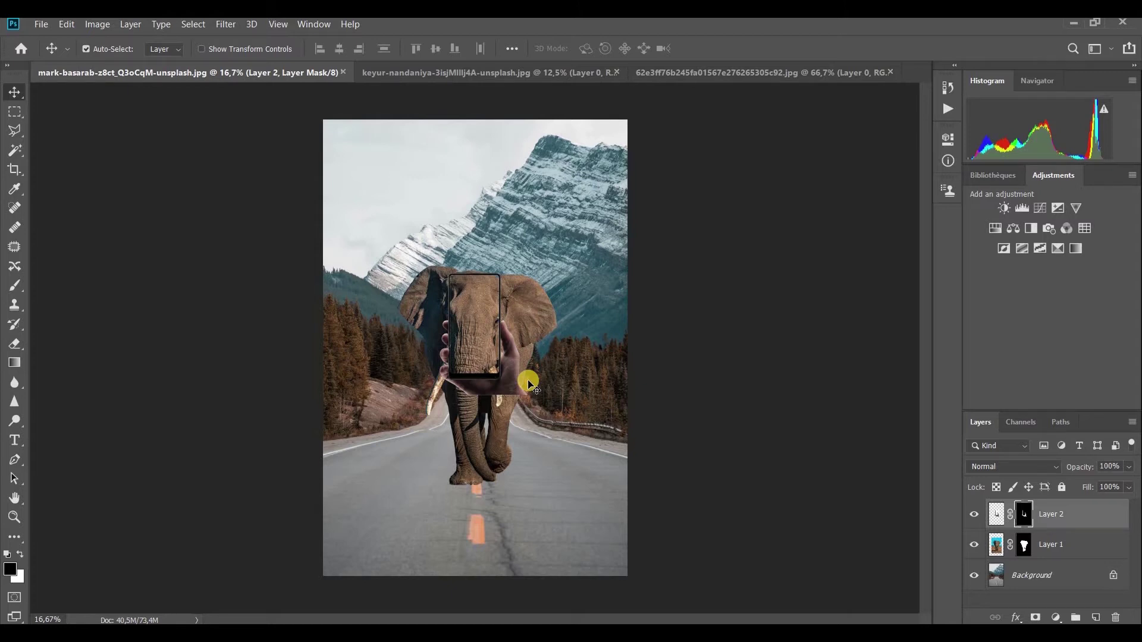
{"action": "key", "text": "ctrl+t"}
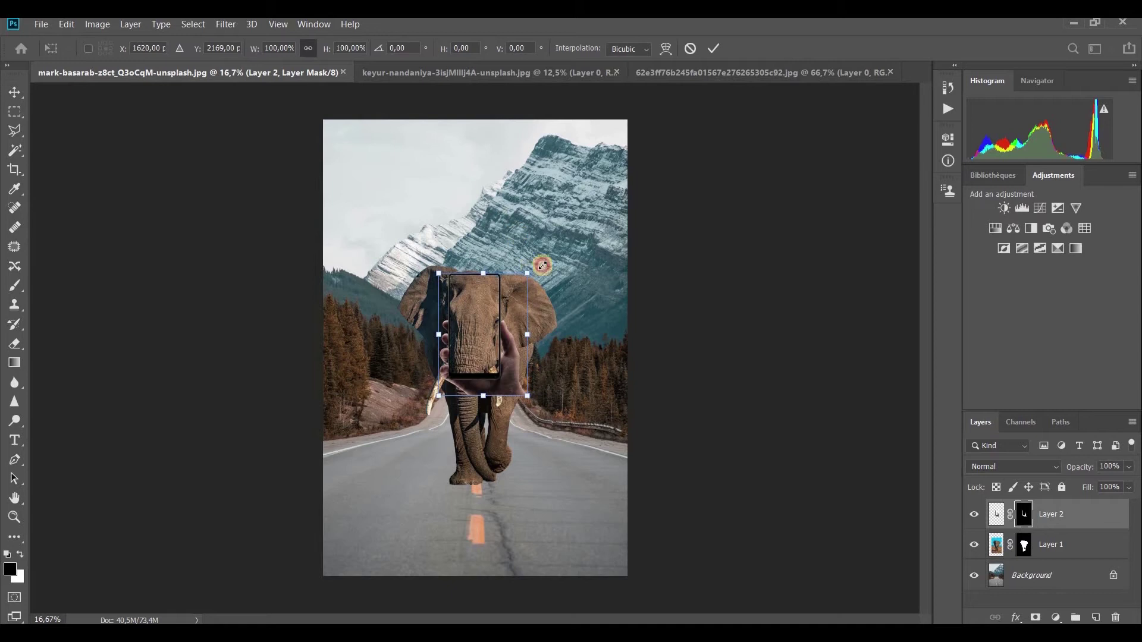
{"action": "mouse_move", "coordinate": [530, 269]}
{"action": "left_mouse_down"}
{"action": "mouse_move", "coordinate": [680, 162]}
{"action": "mouse_move", "coordinate": [713, 107]}
{"action": "left_mouse_up"}
{"action": "left_click_drag", "start_coordinate": [530, 219], "coordinate": [469, 397]}
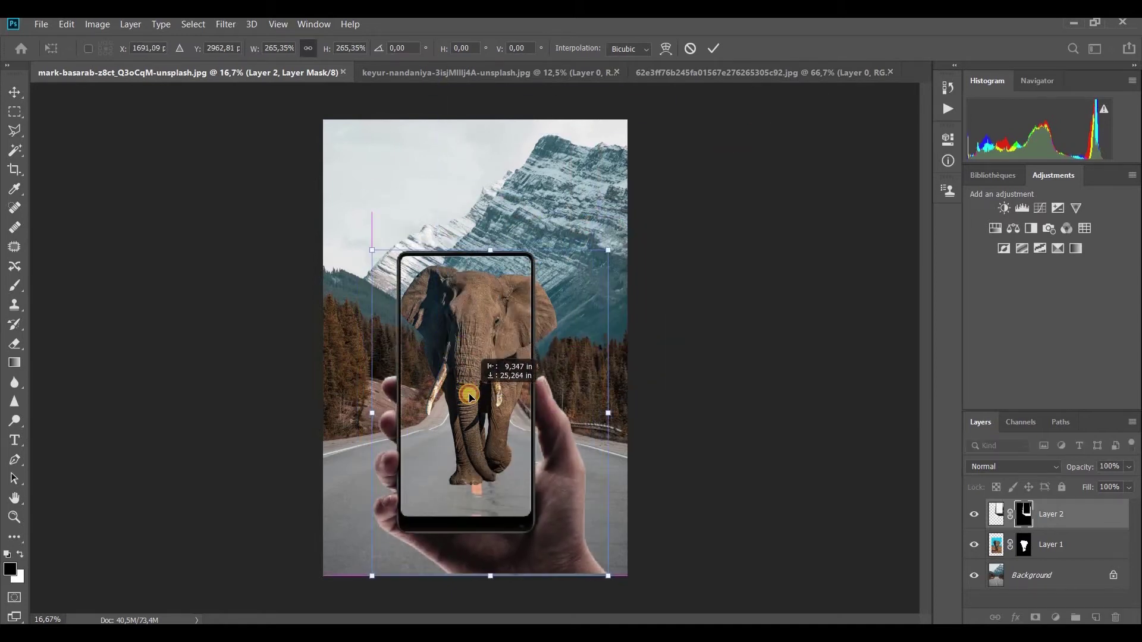
{"action": "left_click_drag", "start_coordinate": [610, 249], "coordinate": [658, 230]}
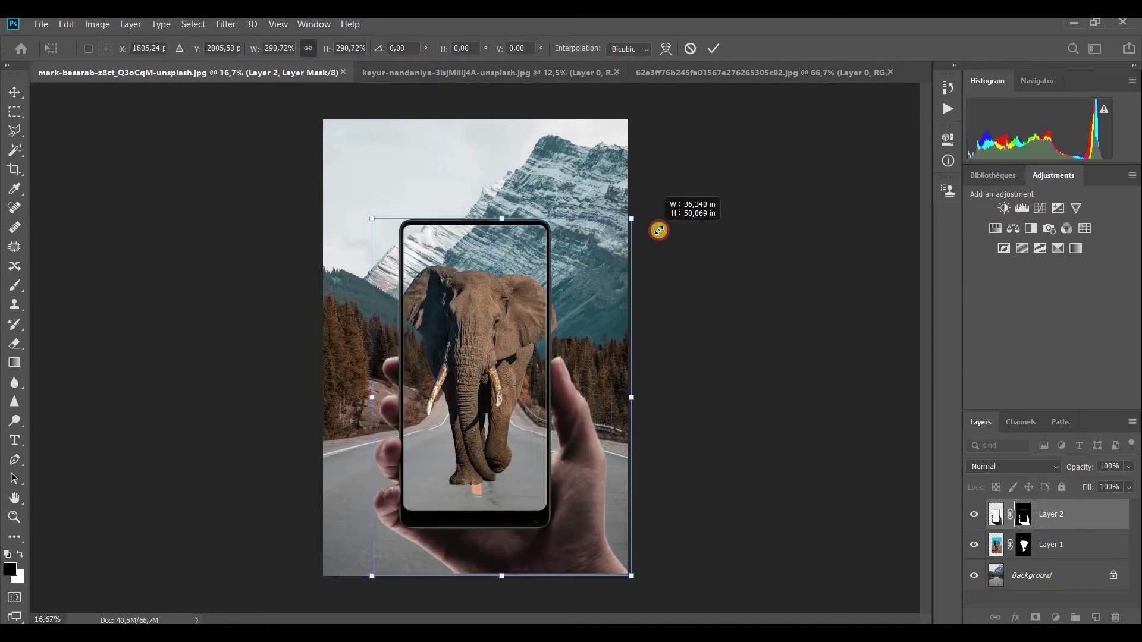
{"action": "left_click_drag", "start_coordinate": [496, 343], "coordinate": [504, 346]}
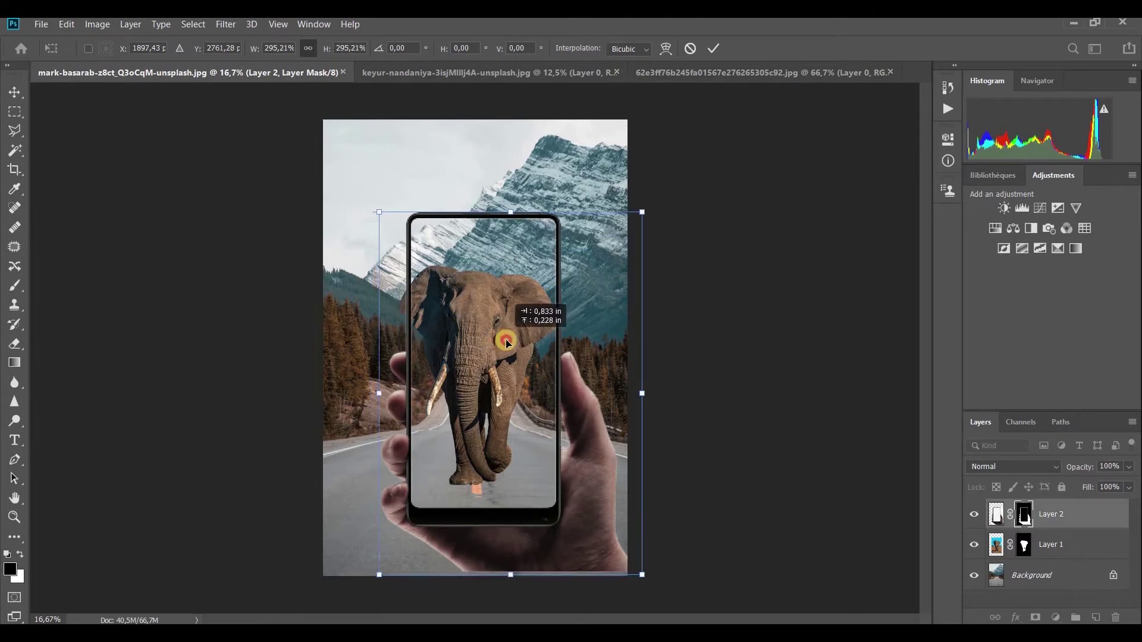
{"action": "left_click_drag", "start_coordinate": [643, 214], "coordinate": [684, 158]}
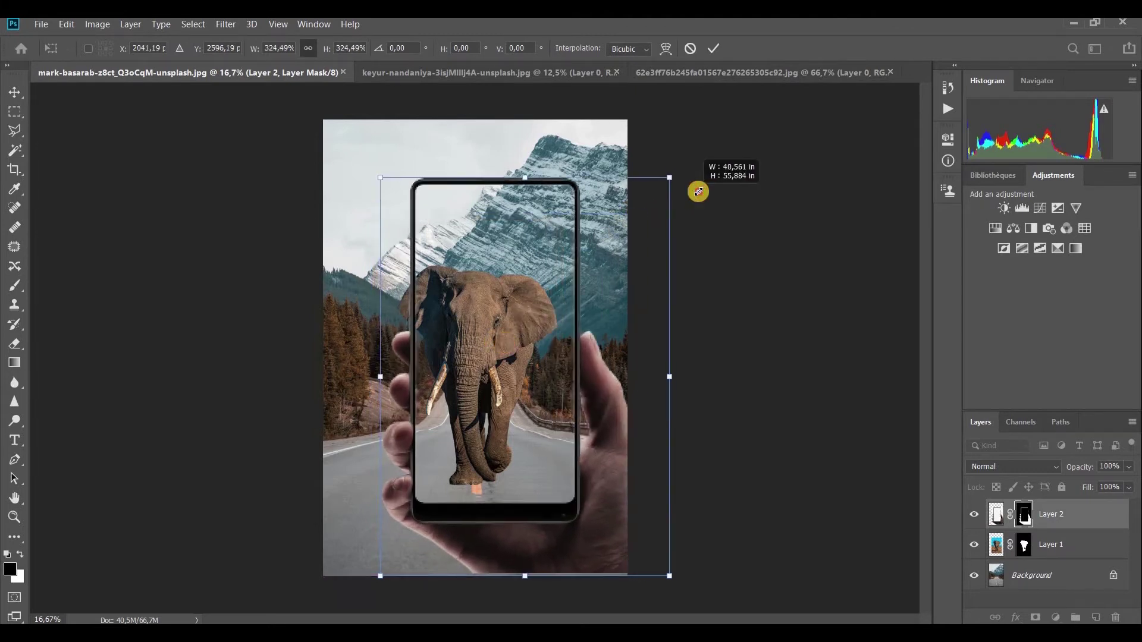
{"action": "mouse_move", "coordinate": [510, 335]}
{"action": "left_mouse_down"}
{"action": "mouse_move", "coordinate": [486, 337]}
{"action": "mouse_move", "coordinate": [488, 358]}
{"action": "mouse_move", "coordinate": [488, 316]}
{"action": "left_mouse_up"}
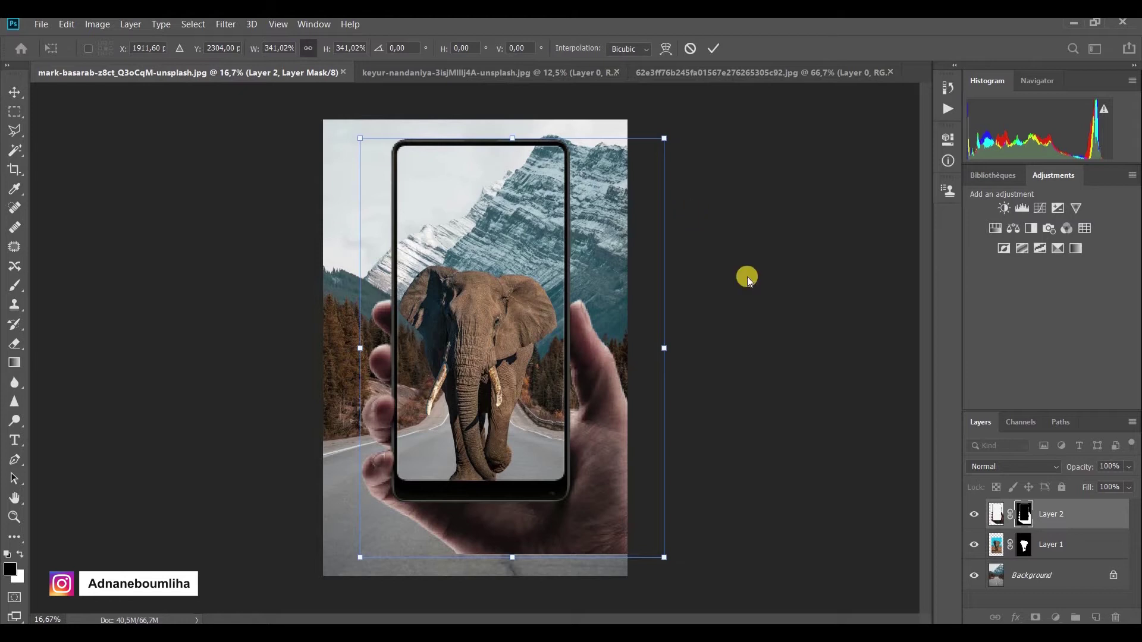
Move Layer 2 below the elephant and shrink it to about three-quarters, shifted up
{"action": "left_click_drag", "start_coordinate": [1043, 525], "coordinate": [1047, 556]}
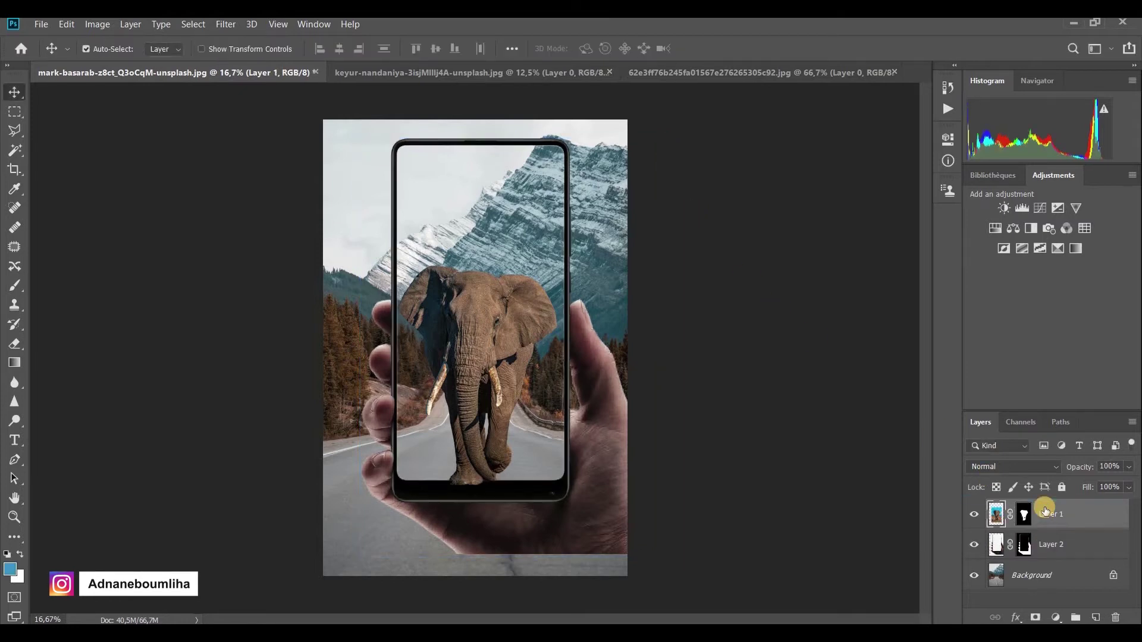
{"action": "left_click", "coordinate": [1023, 544]}
{"action": "key", "text": "ctrl+t"}
{"action": "left_click_drag", "start_coordinate": [637, 173], "coordinate": [591, 230]}
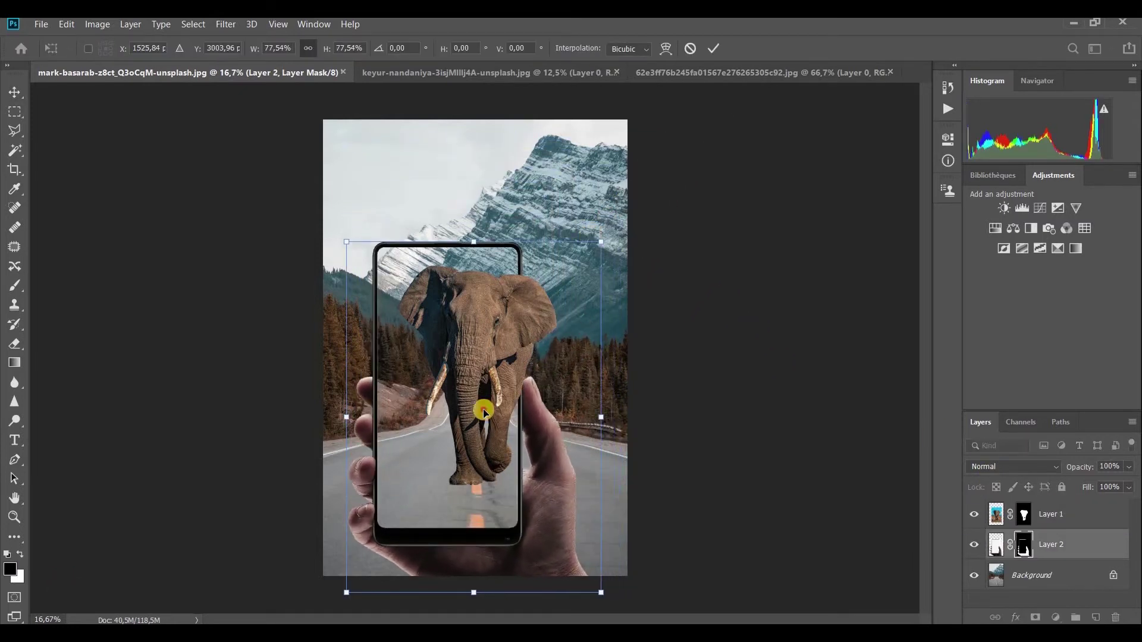
{"action": "mouse_move", "coordinate": [484, 401]}
{"action": "left_mouse_down"}
{"action": "mouse_move", "coordinate": [513, 292]}
{"action": "mouse_move", "coordinate": [519, 309]}
{"action": "left_mouse_up"}
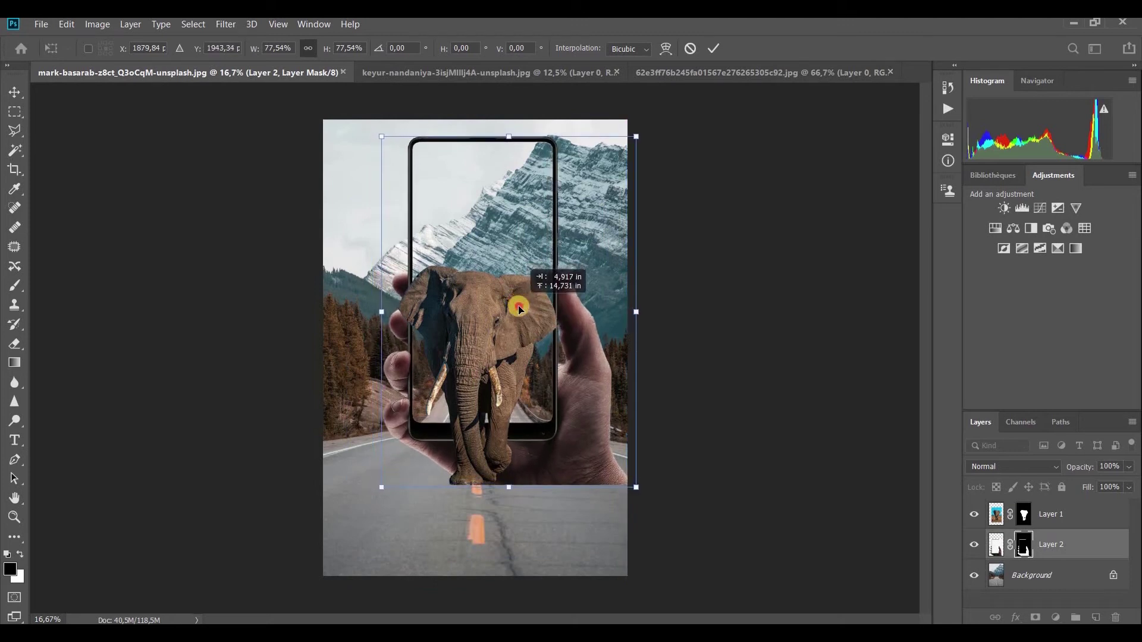
{"action": "key", "text": "Return"}
Raise the elephant slightly inside the phone screen
{"action": "key", "text": "b"}
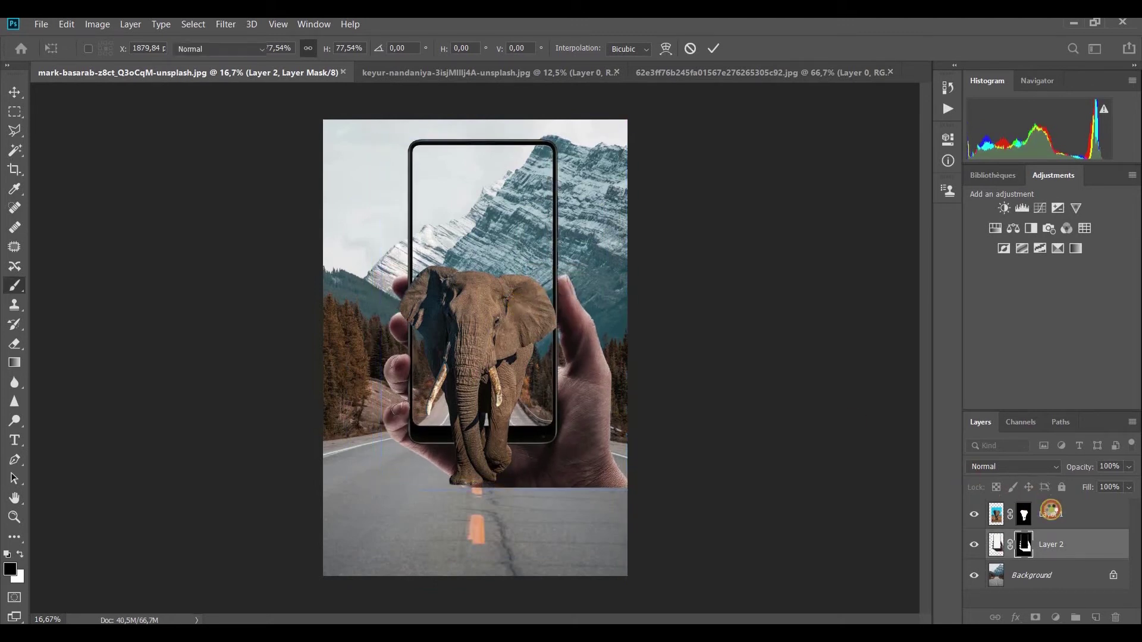
{"action": "left_click", "coordinate": [1051, 513]}
{"action": "left_click", "coordinate": [15, 92]}
{"action": "left_click_drag", "start_coordinate": [464, 322], "coordinate": [470, 283]}
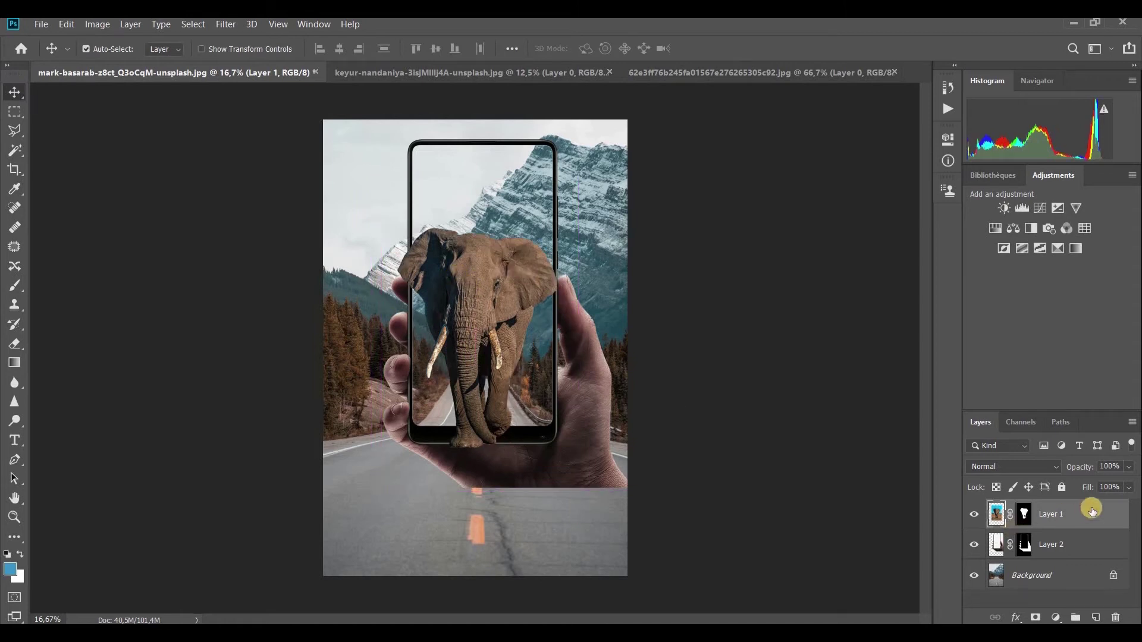
{"action": "left_click", "coordinate": [1023, 544]}
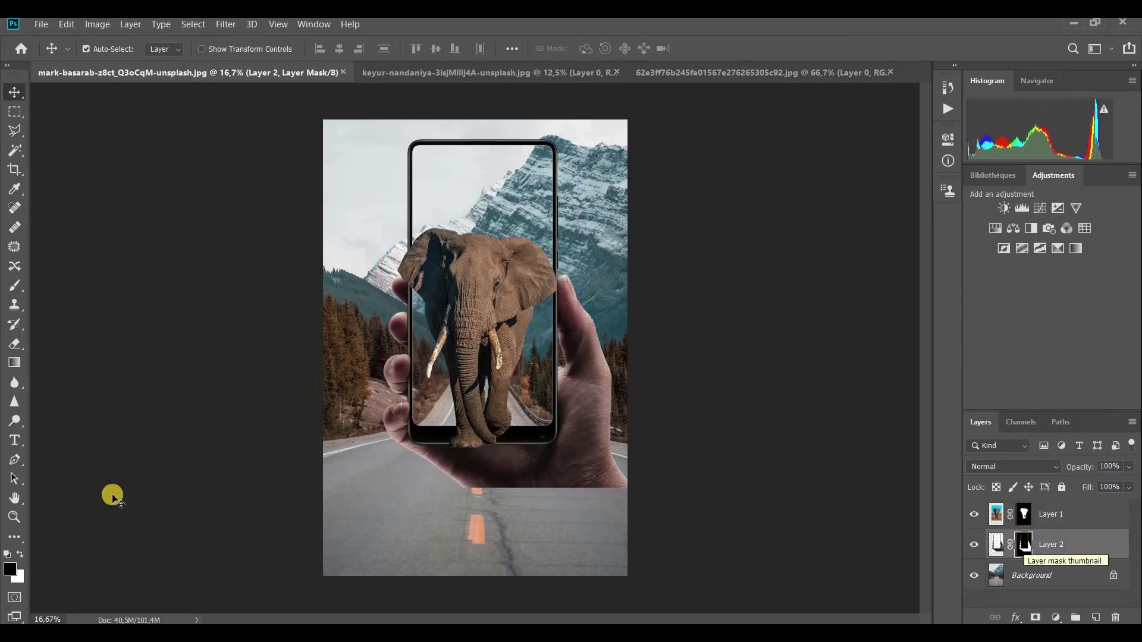
{"action": "left_click", "coordinate": [15, 285]}
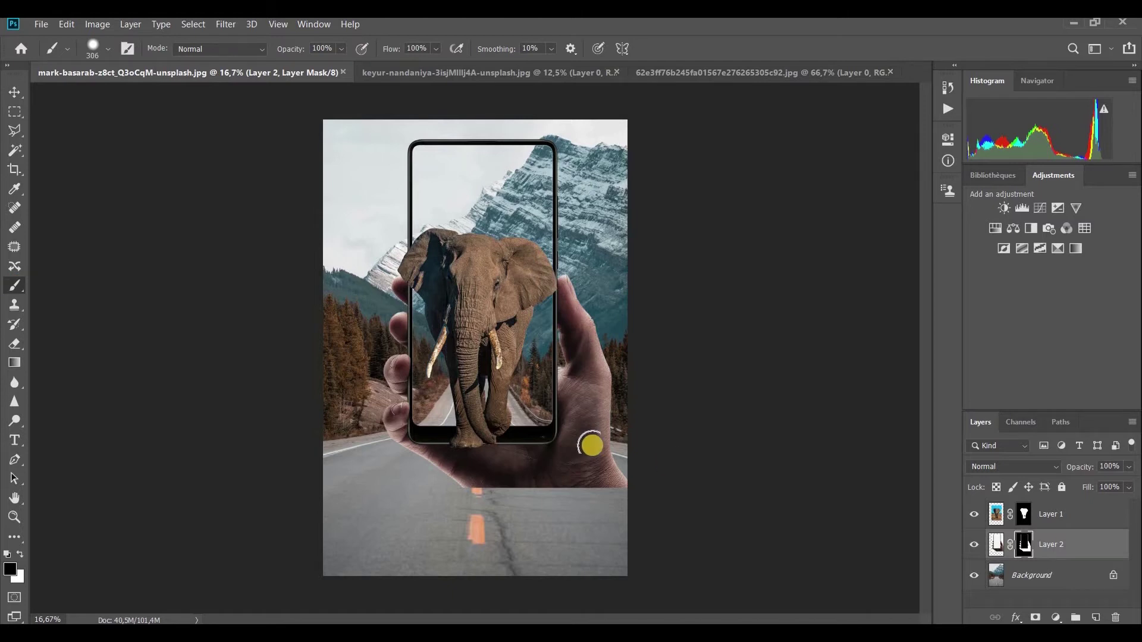
At reduced opacity, paint out the phone bottom and lower hand on the mask, then restore 100%
{"action": "key", "text": "ctrl+plus"}
{"action": "scroll", "coordinate": [928, 387], "scroll_direction": "down", "scroll_amount": 1}
{"action": "scroll", "coordinate": [926, 372], "scroll_direction": "down", "scroll_amount": 3}
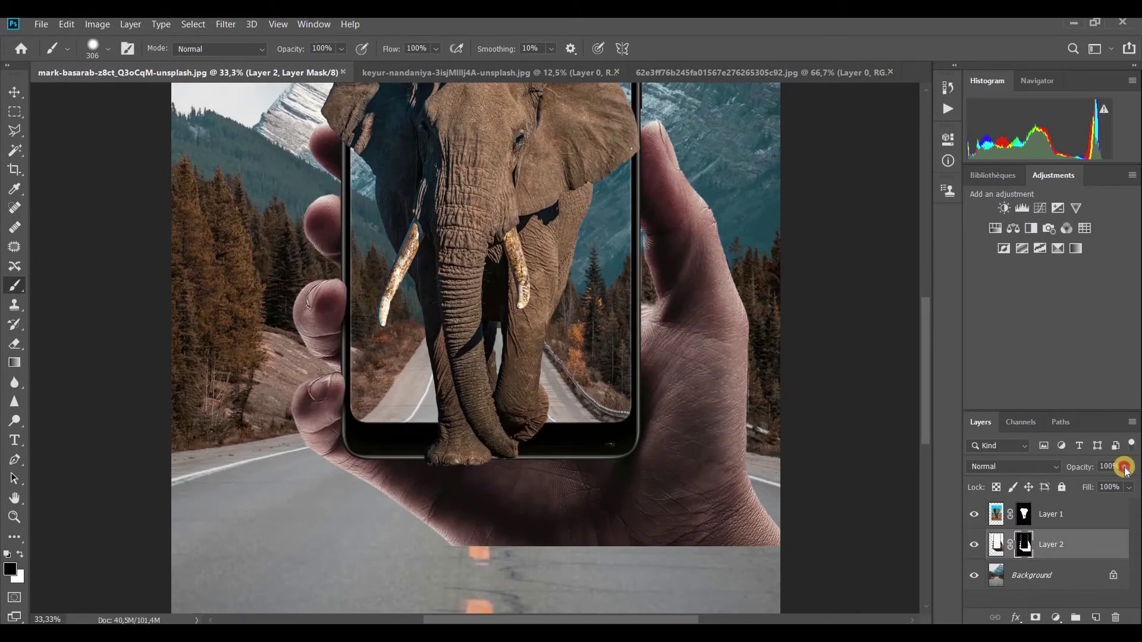
{"action": "left_click", "coordinate": [1096, 481]}
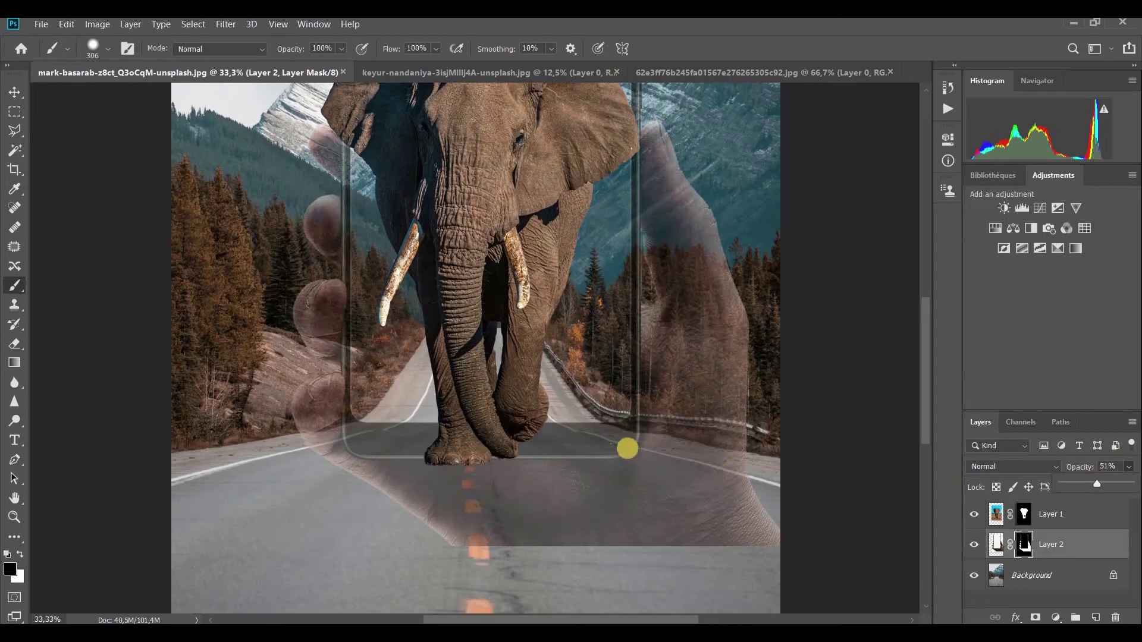
{"action": "mouse_move", "coordinate": [602, 452]}
{"action": "left_mouse_down"}
{"action": "mouse_move", "coordinate": [566, 439]}
{"action": "mouse_move", "coordinate": [377, 440]}
{"action": "mouse_move", "coordinate": [311, 461]}
{"action": "mouse_move", "coordinate": [476, 506]}
{"action": "left_mouse_up"}
{"action": "mouse_move", "coordinate": [588, 491]}
{"action": "left_mouse_down"}
{"action": "mouse_move", "coordinate": [619, 462]}
{"action": "mouse_move", "coordinate": [726, 478]}
{"action": "mouse_move", "coordinate": [744, 505]}
{"action": "mouse_move", "coordinate": [745, 555]}
{"action": "mouse_move", "coordinate": [477, 522]}
{"action": "mouse_move", "coordinate": [543, 530]}
{"action": "left_mouse_up"}
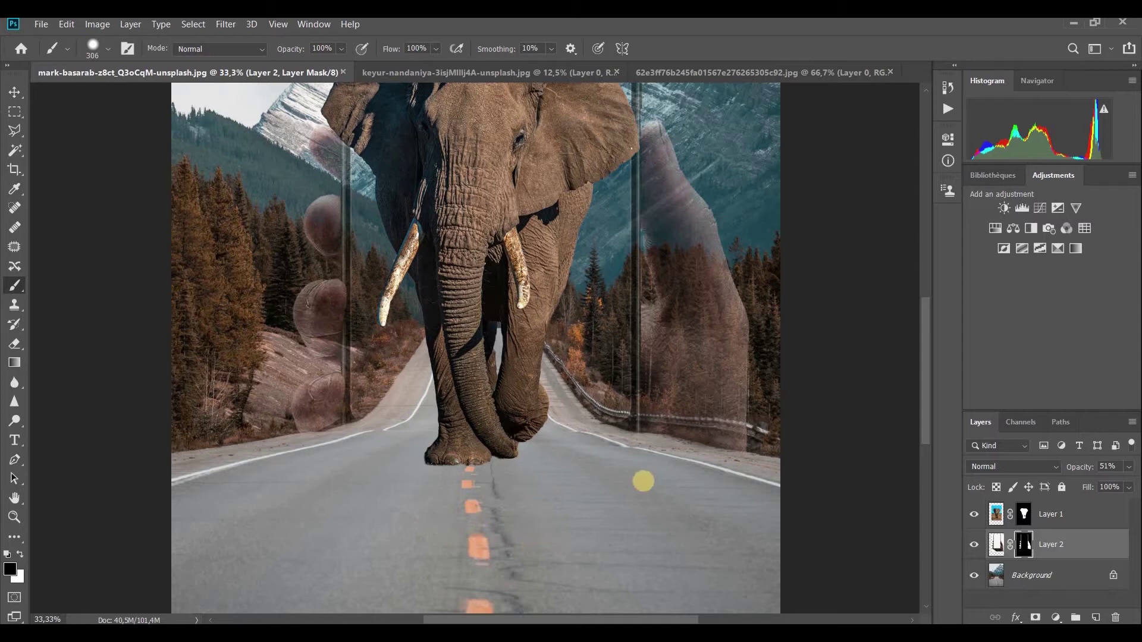
{"action": "left_click", "coordinate": [682, 472]}
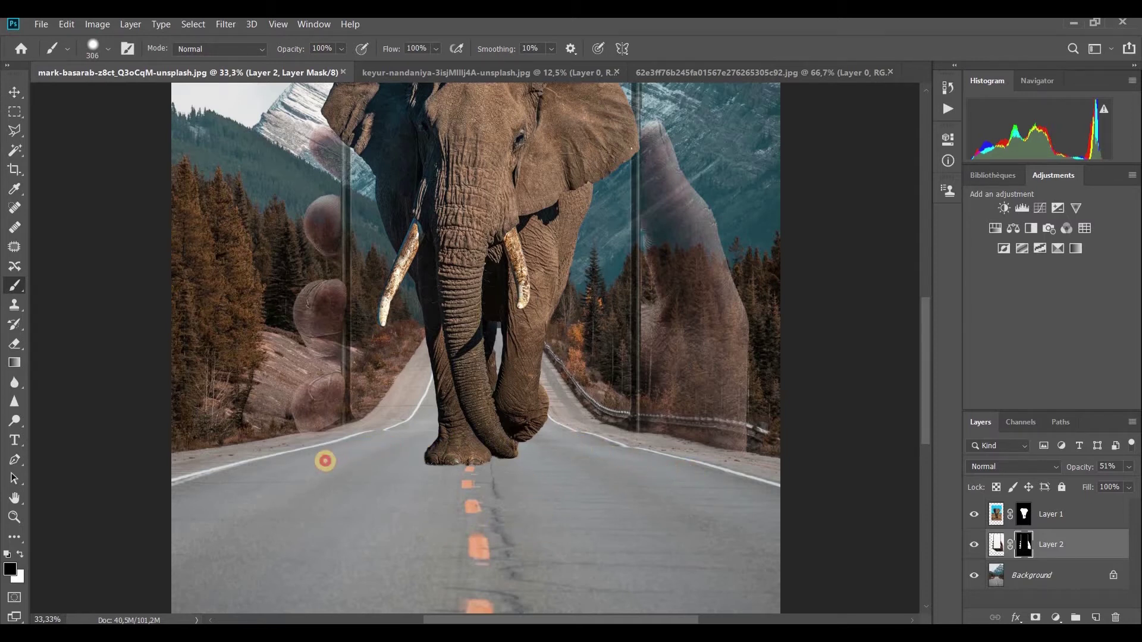
{"action": "left_click", "coordinate": [1129, 466]}
{"action": "left_click_drag", "start_coordinate": [1094, 484], "coordinate": [1133, 484]}
{"action": "key", "text": "ctrl+minus"}
{"action": "key", "text": "ctrl+minus"}
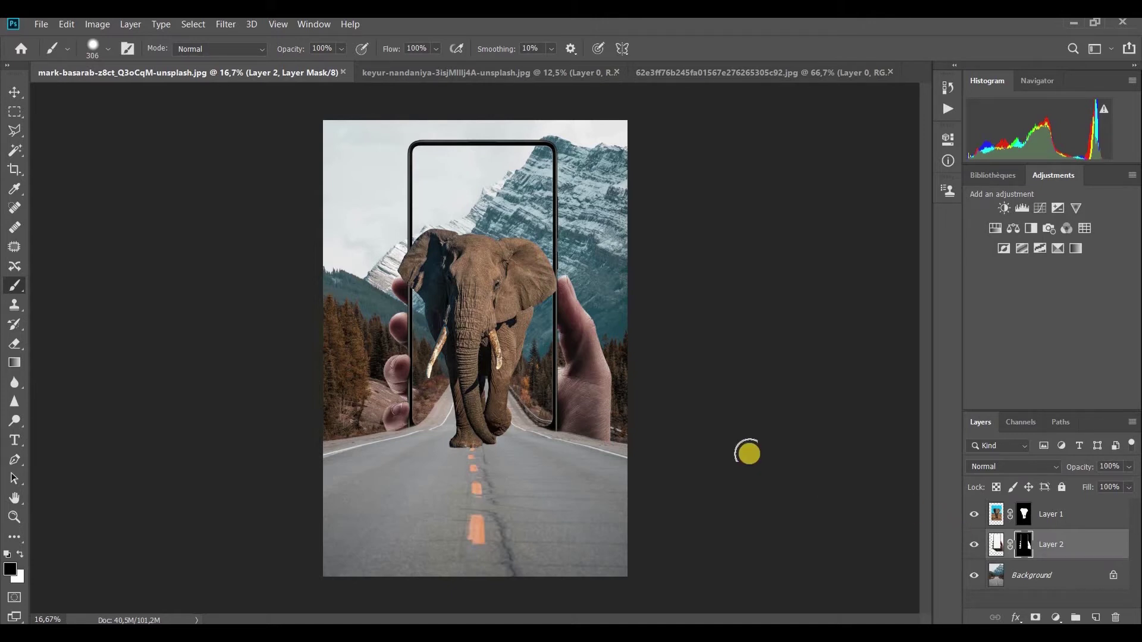
Add two empty layers and set a 0%-hardness brush with black as the paint colour
{"action": "left_click", "coordinate": [1098, 619]}
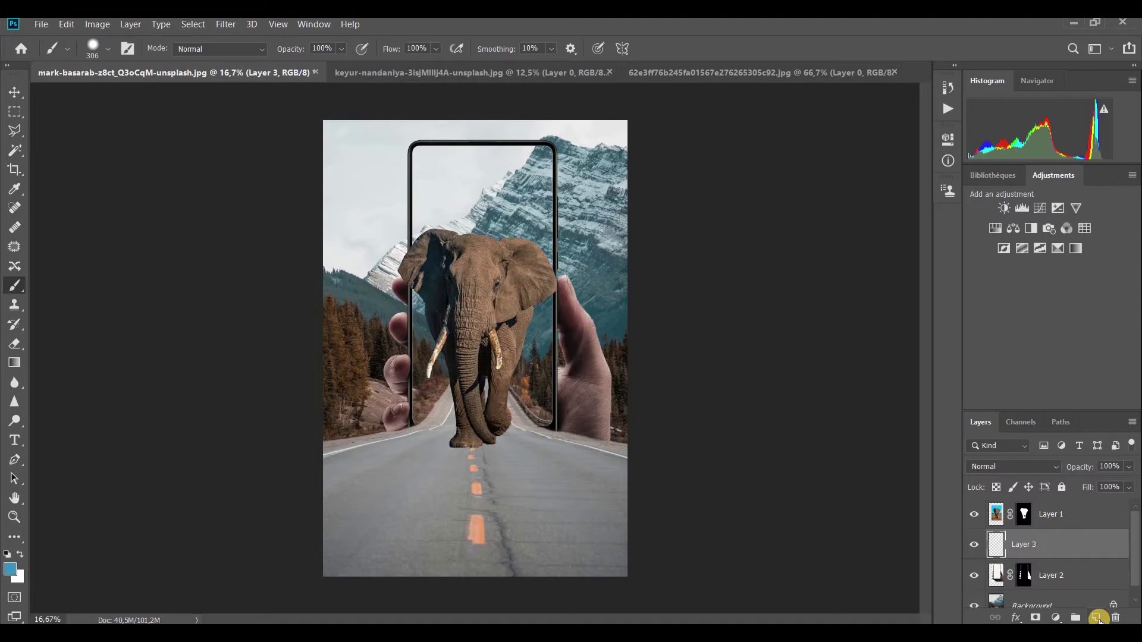
{"action": "left_click", "coordinate": [1098, 619]}
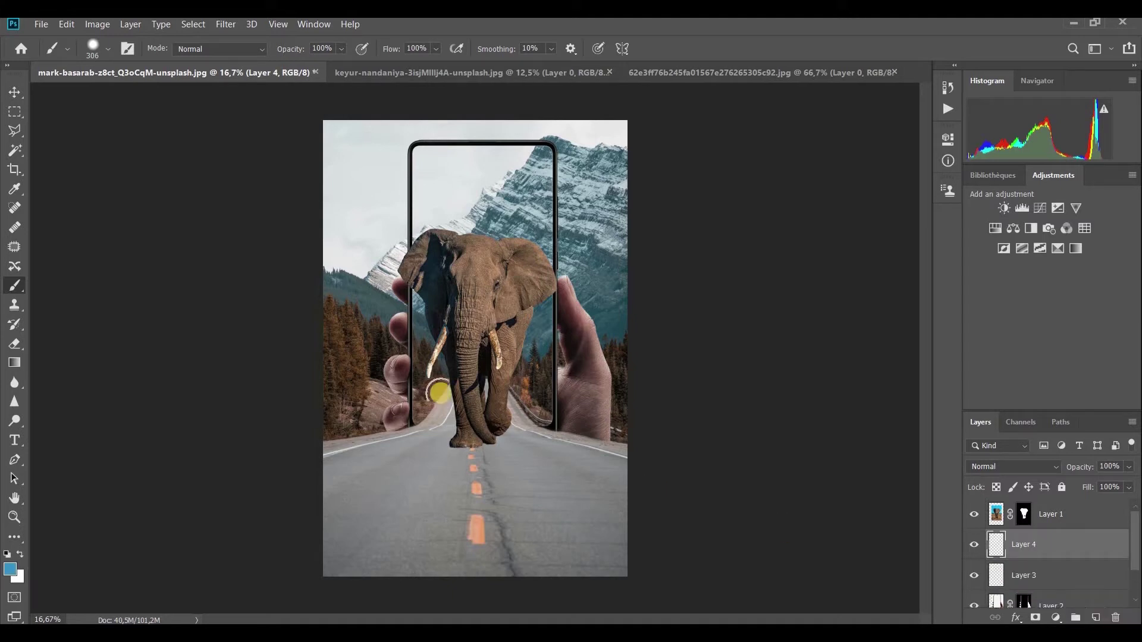
{"action": "left_click", "coordinate": [108, 49]}
{"action": "left_click_drag", "start_coordinate": [93, 126], "coordinate": [62, 133]}
{"action": "left_click", "coordinate": [8, 572]}
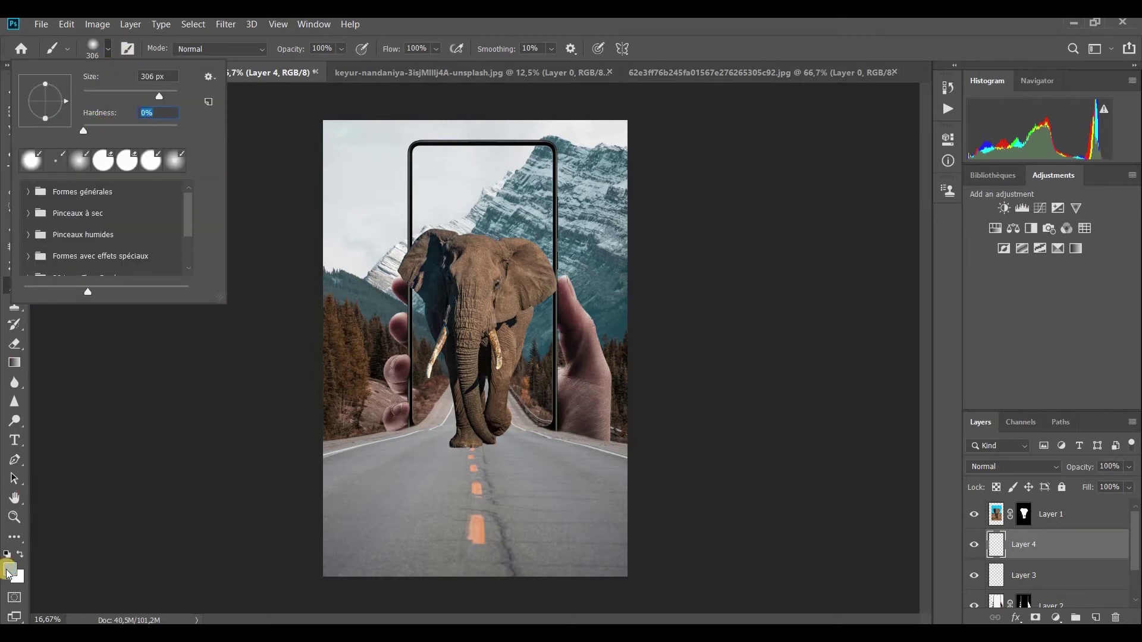
{"action": "left_click", "coordinate": [7, 555]}
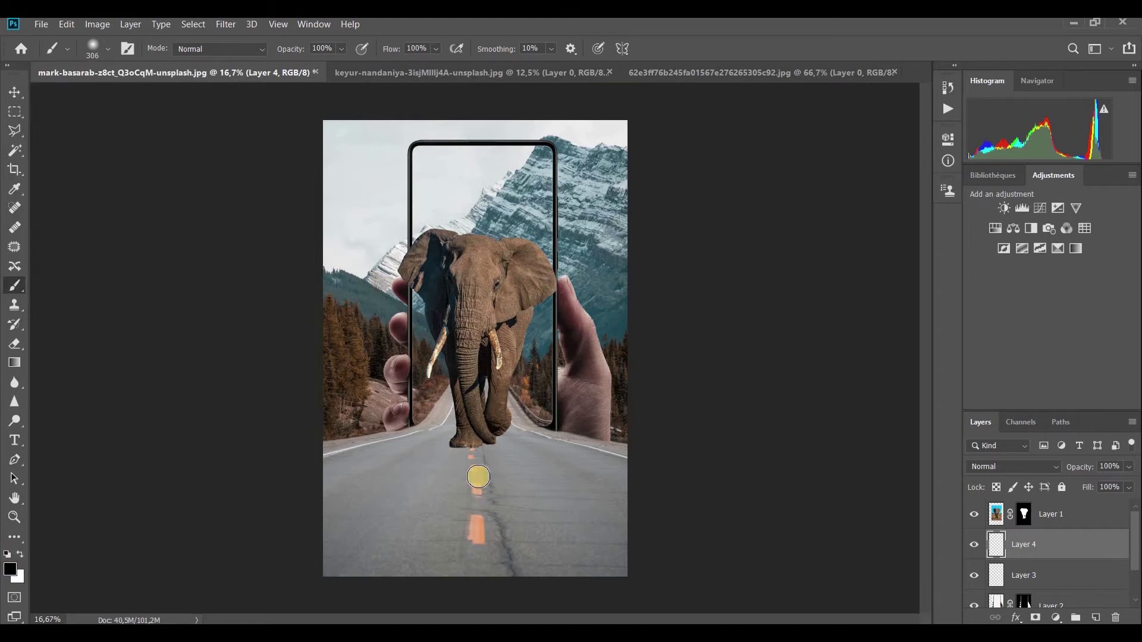
Paint a soft black shadow on the road under the elephant's feet
{"action": "key", "text": "ctrl+plus"}
{"action": "right_click", "coordinate": [480, 476]}
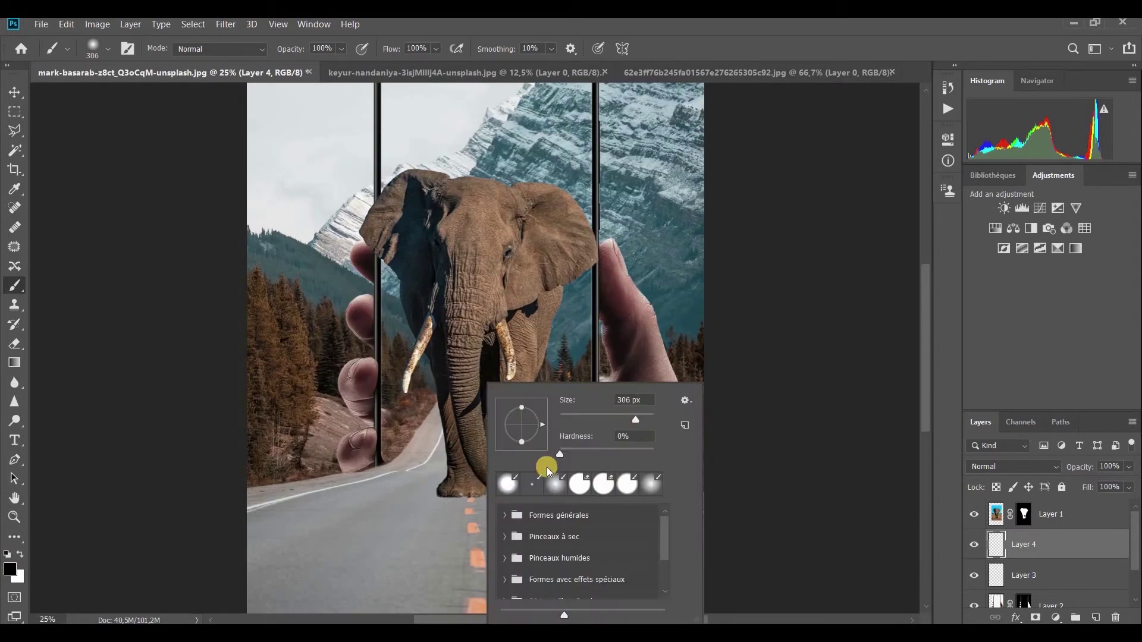
{"action": "key", "text": "Escape"}
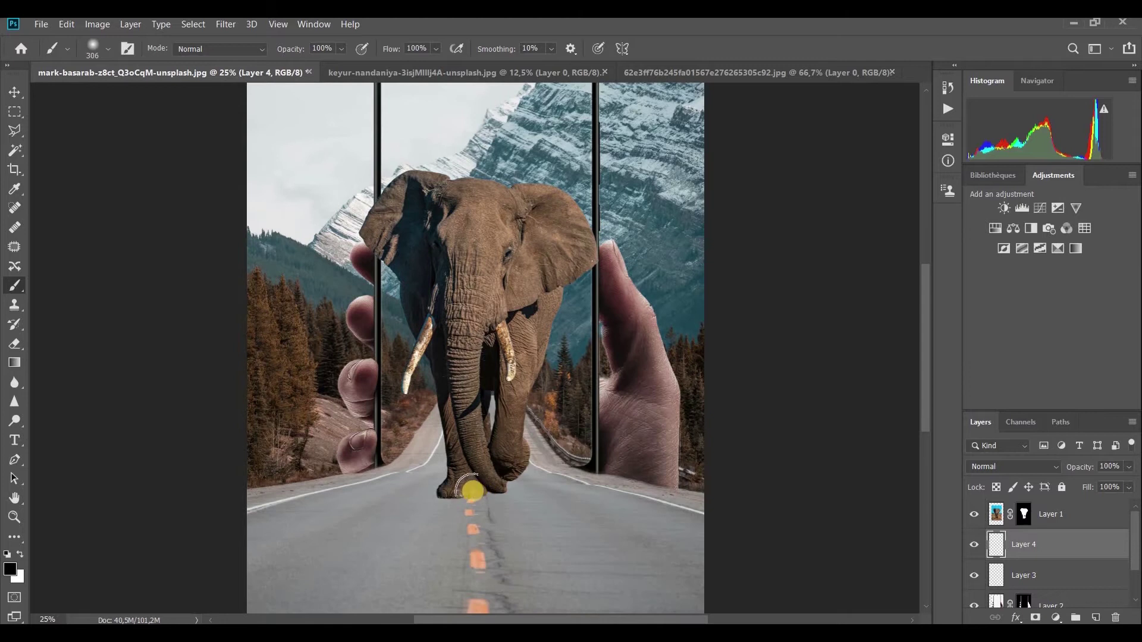
{"action": "mouse_move", "coordinate": [473, 491]}
{"action": "left_mouse_down"}
{"action": "mouse_move", "coordinate": [454, 496]}
{"action": "mouse_move", "coordinate": [497, 492]}
{"action": "left_mouse_up"}
{"action": "left_click", "coordinate": [1009, 572]}
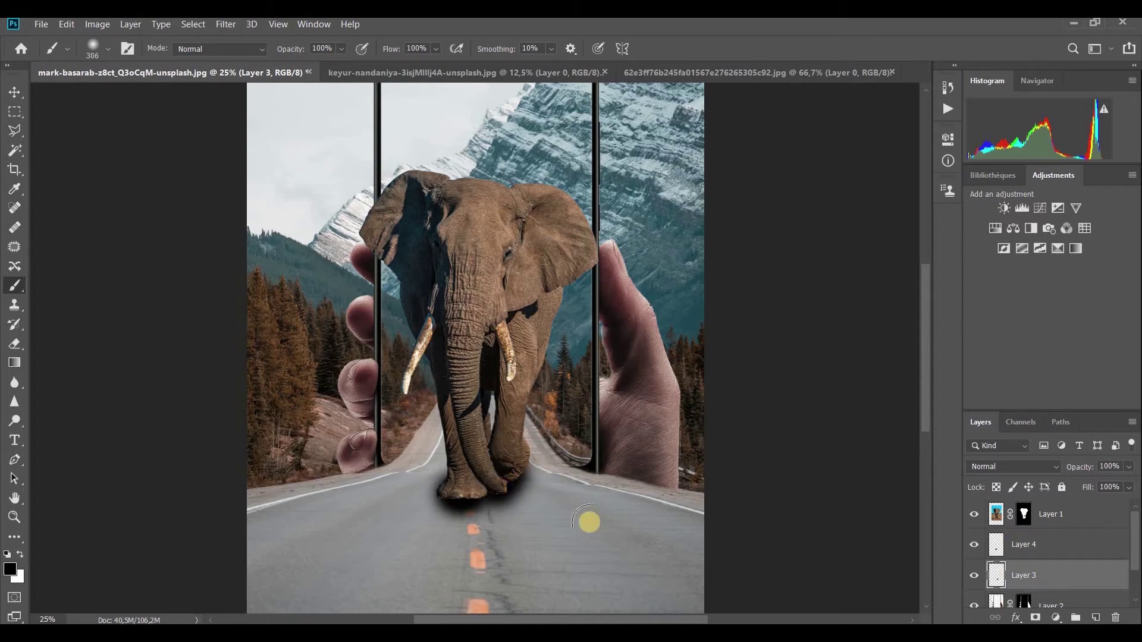
{"action": "left_click", "coordinate": [1065, 547]}
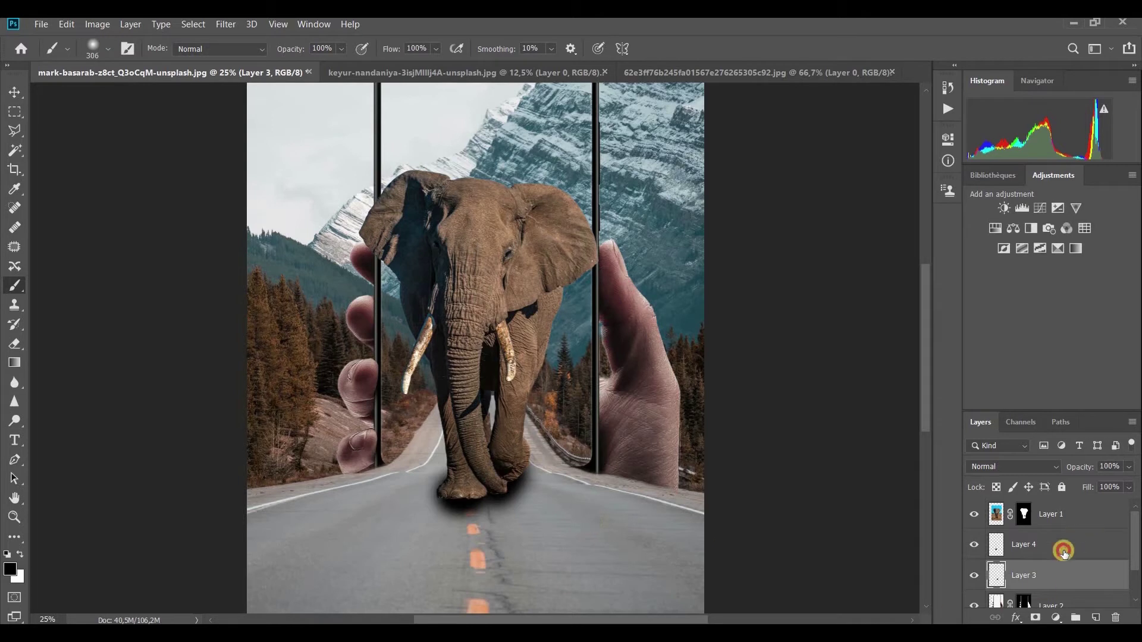
{"action": "left_click", "coordinate": [15, 92]}
Blur the Layer 4 shadow with a Gaussian blur of about 52 px
{"action": "left_click", "coordinate": [226, 24]}
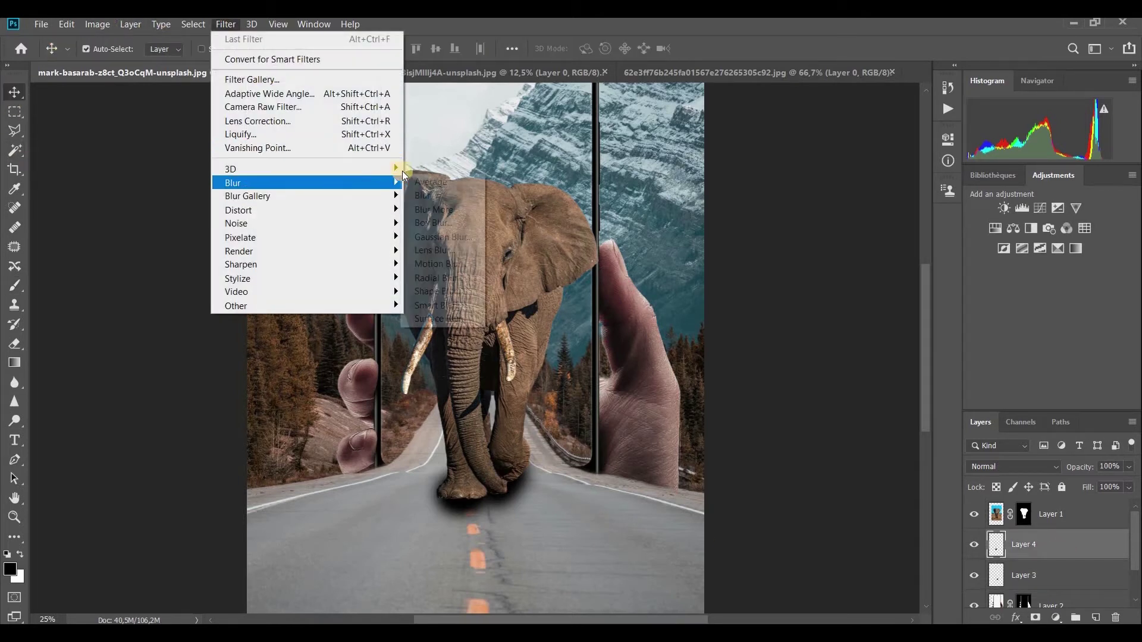
{"action": "left_click", "coordinate": [440, 237]}
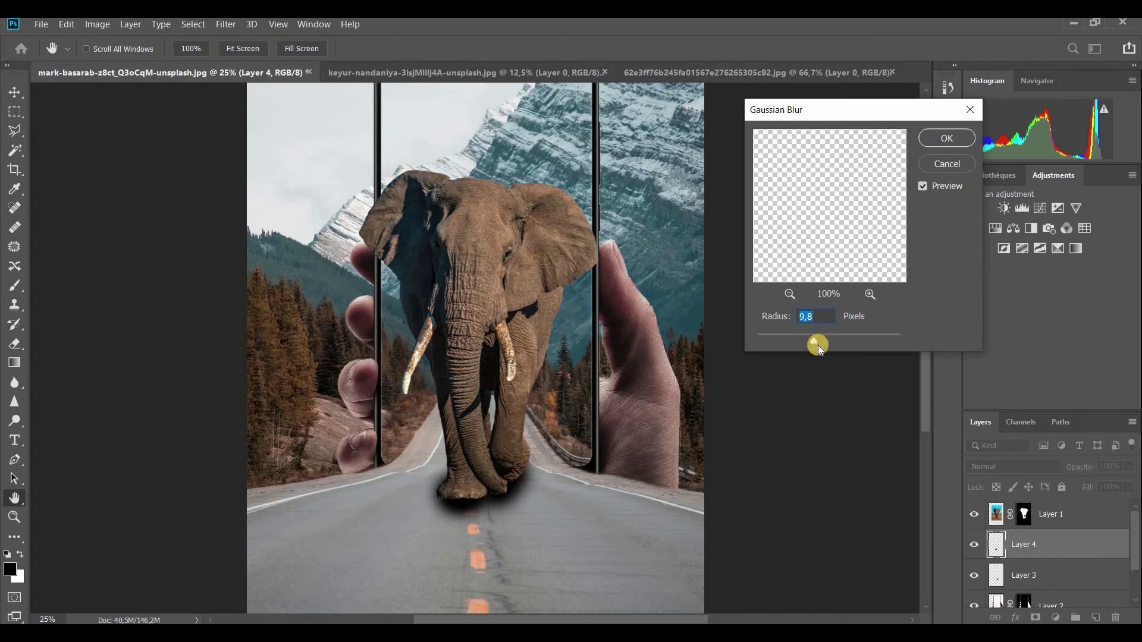
{"action": "left_click_drag", "start_coordinate": [847, 341], "coordinate": [837, 341]}
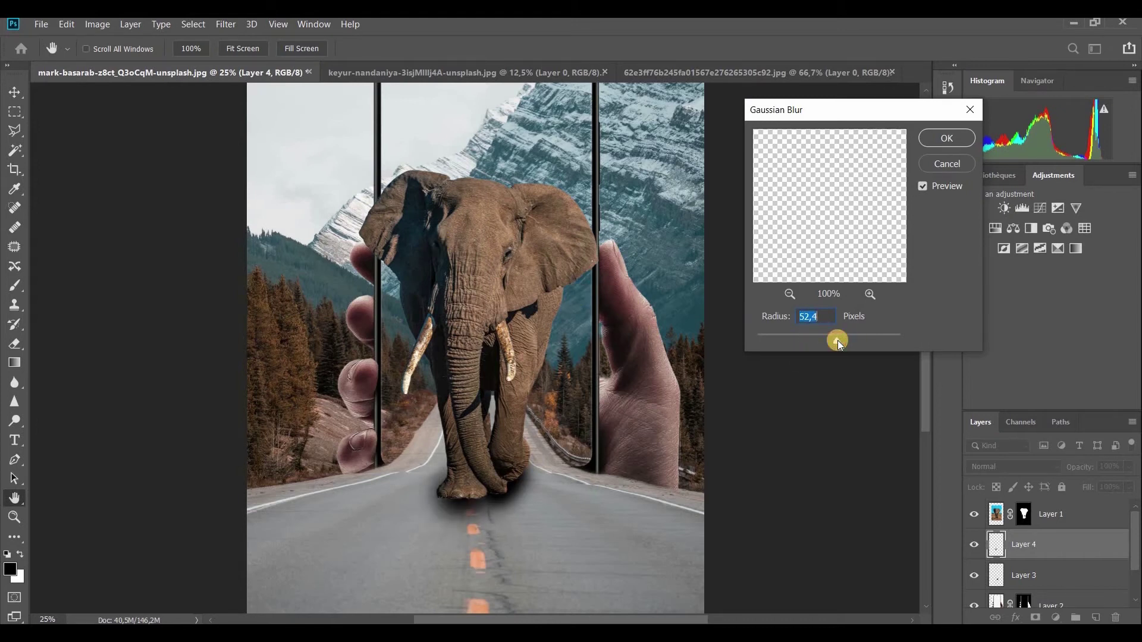
{"action": "left_click", "coordinate": [942, 138]}
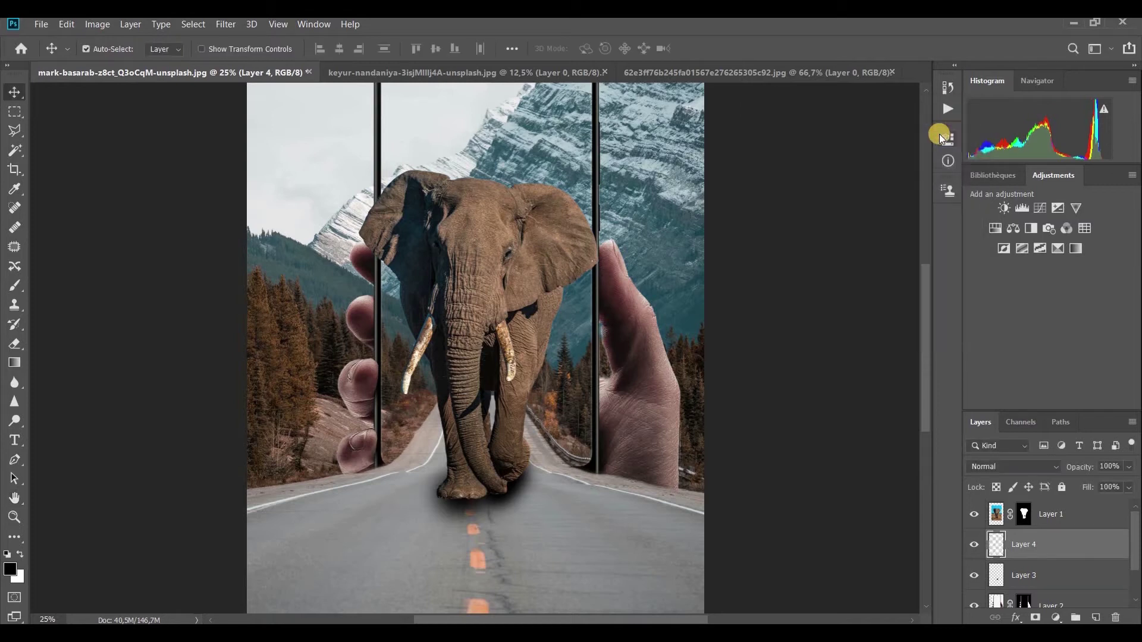
Apply the same Gaussian blur to the Layer 3 shadow
{"action": "left_click", "coordinate": [1036, 570]}
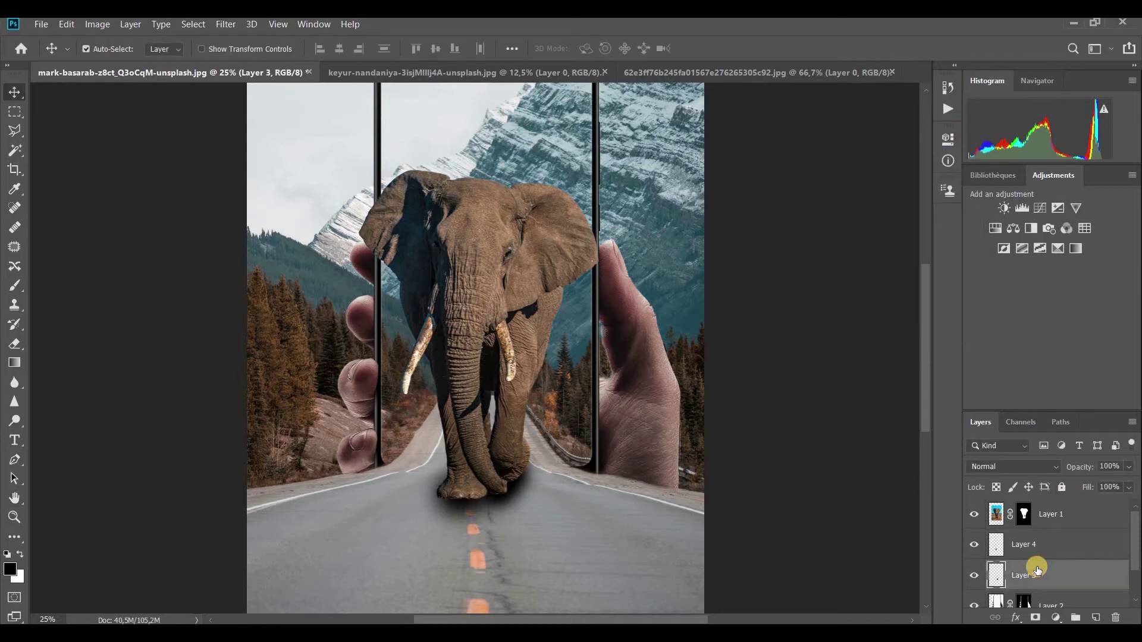
{"action": "left_click", "coordinate": [226, 24]}
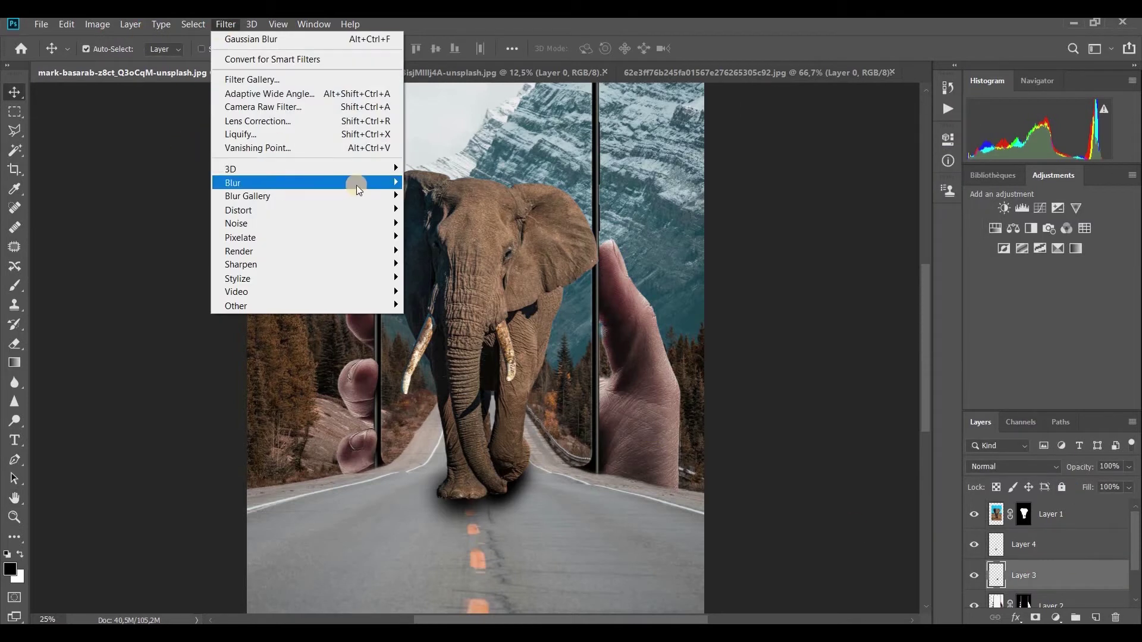
{"action": "left_click", "coordinate": [469, 236]}
{"action": "left_click", "coordinate": [952, 141]}
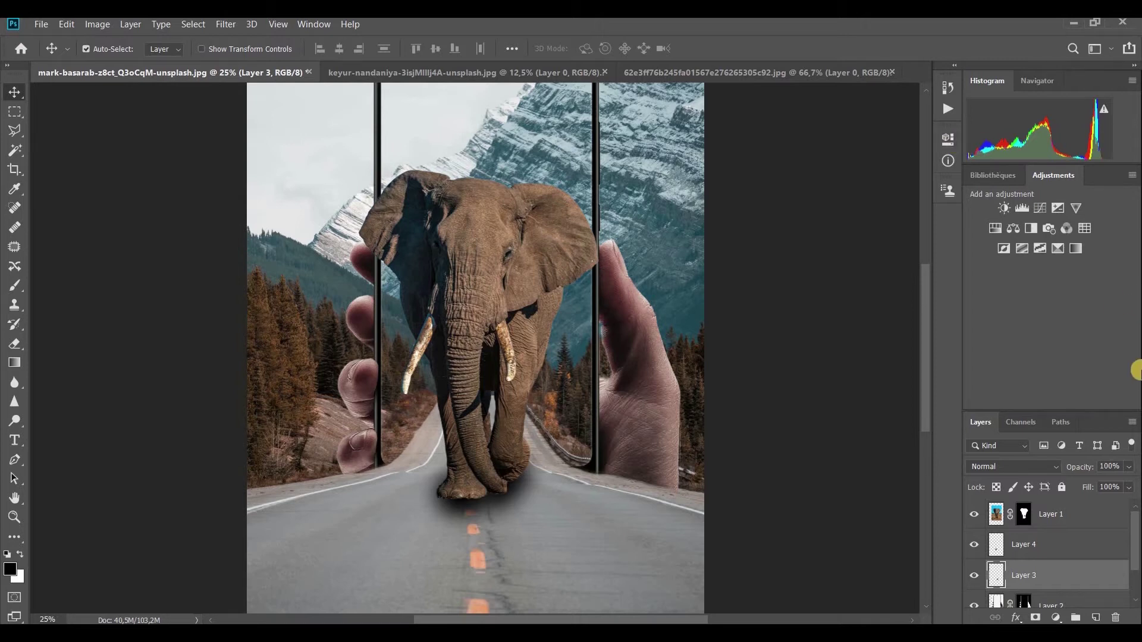
Squash the Layer 4 shadow slightly and tuck it lower under the elephant's feet
{"action": "left_click", "coordinate": [1023, 544]}
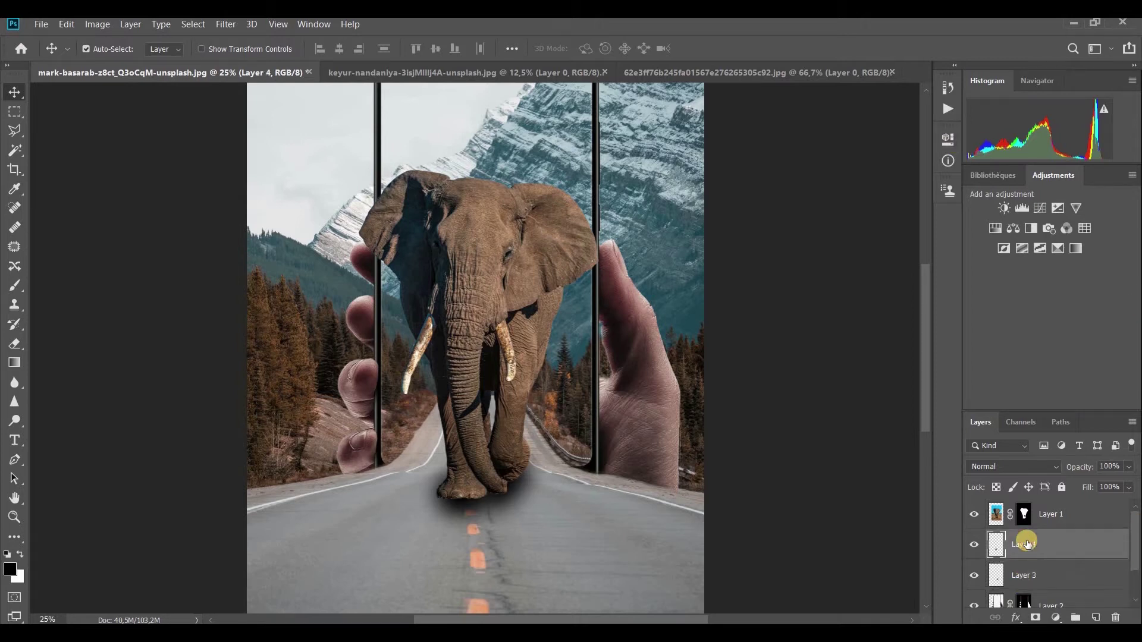
{"action": "key", "text": "ctrl+t"}
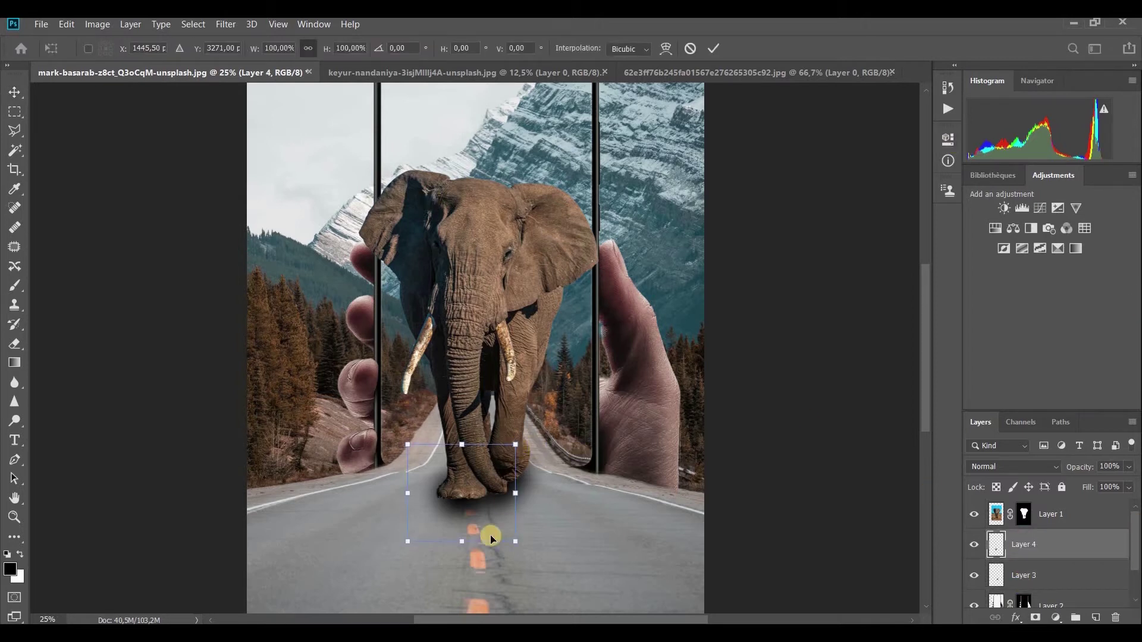
{"action": "left_click_drag", "start_coordinate": [462, 541], "coordinate": [462, 534]}
{"action": "left_click_drag", "start_coordinate": [467, 482], "coordinate": [474, 490]}
{"action": "left_click", "coordinate": [644, 503]}
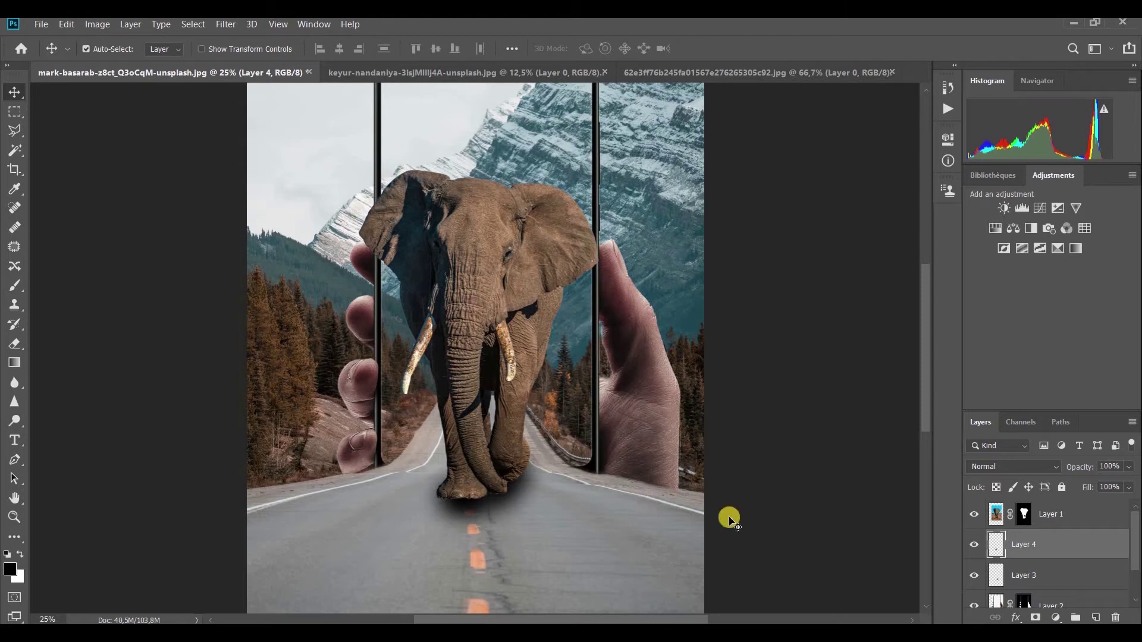
Lower the shadow layer's opacity to 86% and zoom out to view the composition
{"action": "left_click_drag", "start_coordinate": [1128, 466], "coordinate": [1116, 477]}
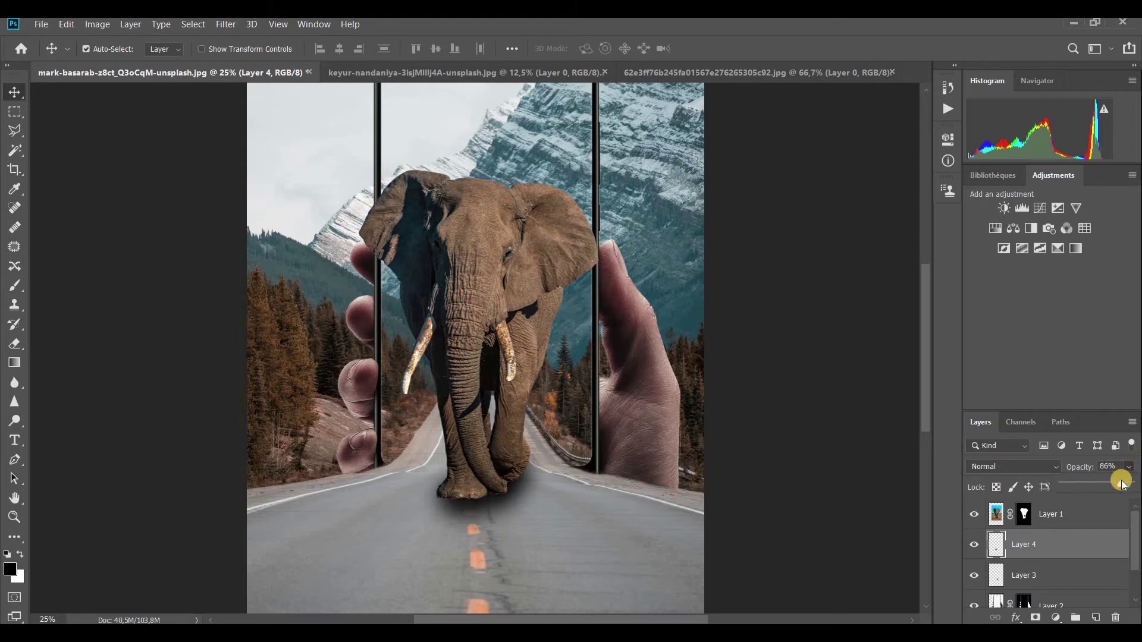
{"action": "left_click", "coordinate": [1068, 580]}
{"action": "left_click", "coordinate": [1128, 466]}
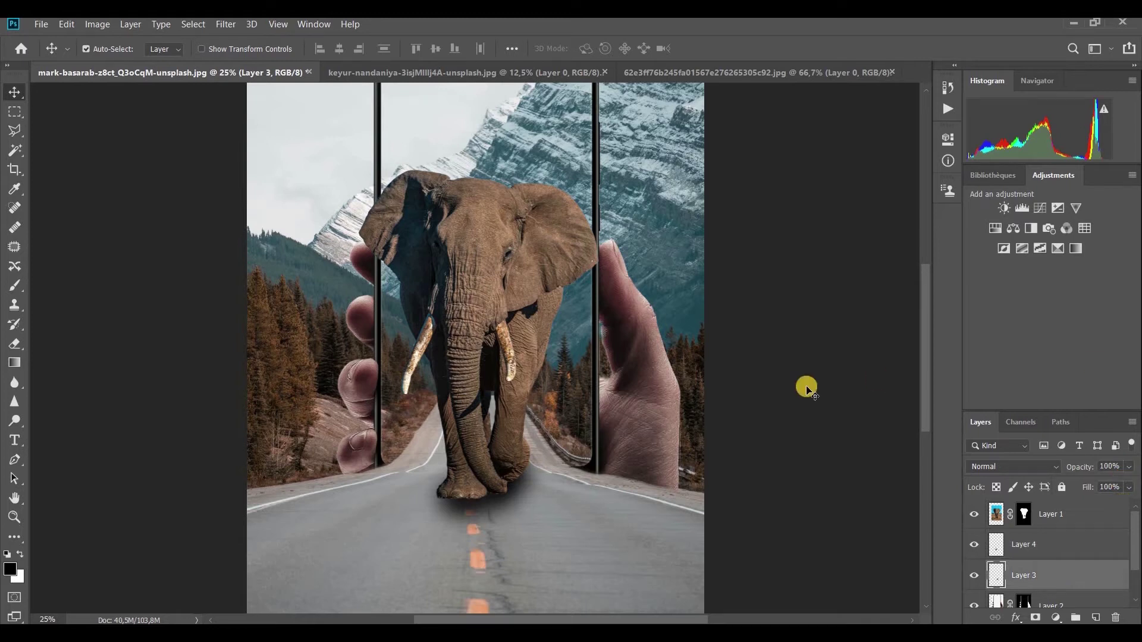
{"action": "key", "text": "ctrl+minus"}
{"action": "key", "text": "ctrl+minus"}
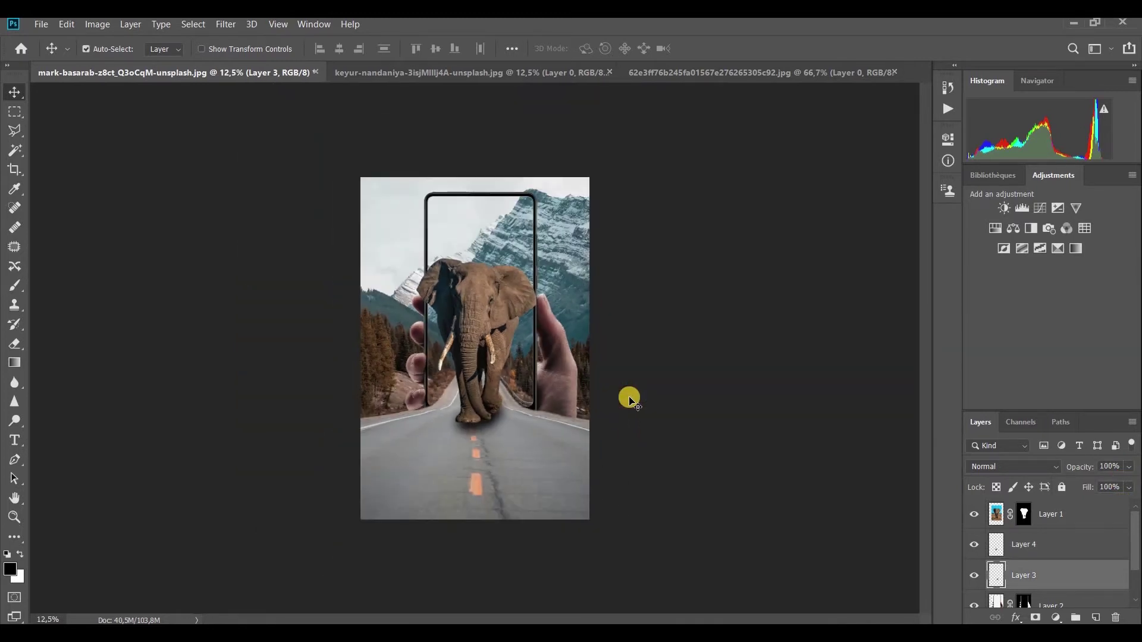
Give Layer 1 a black drop shadow with 84% opacity, spread 15 and size 117
{"action": "left_click", "coordinate": [1088, 516]}
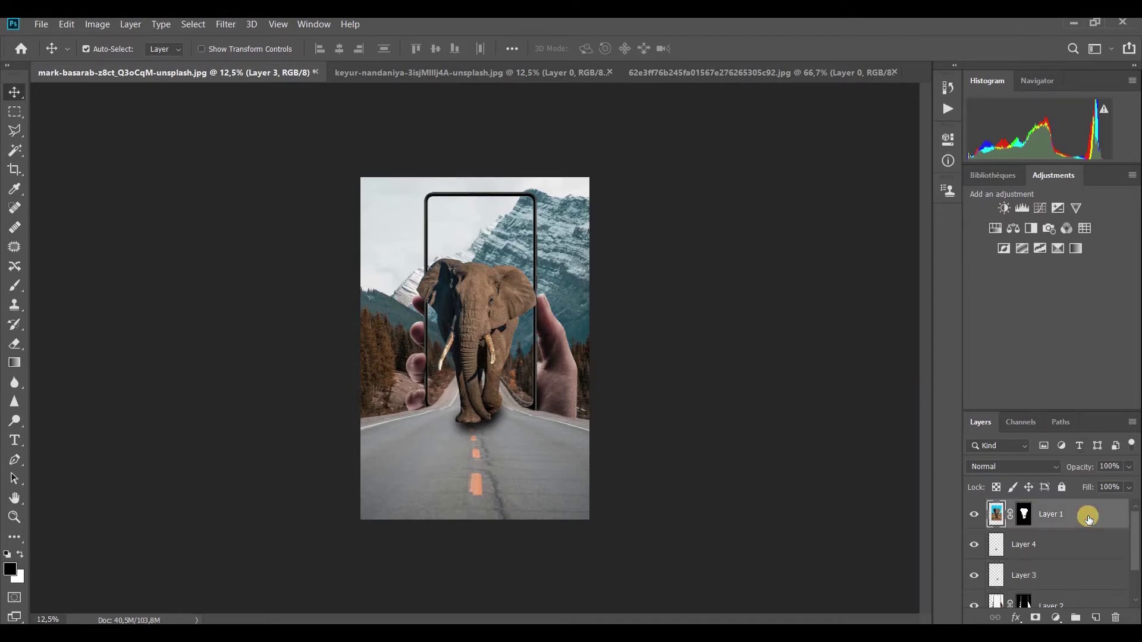
{"action": "key", "text": "h"}
{"action": "double_click", "coordinate": [1088, 516]}
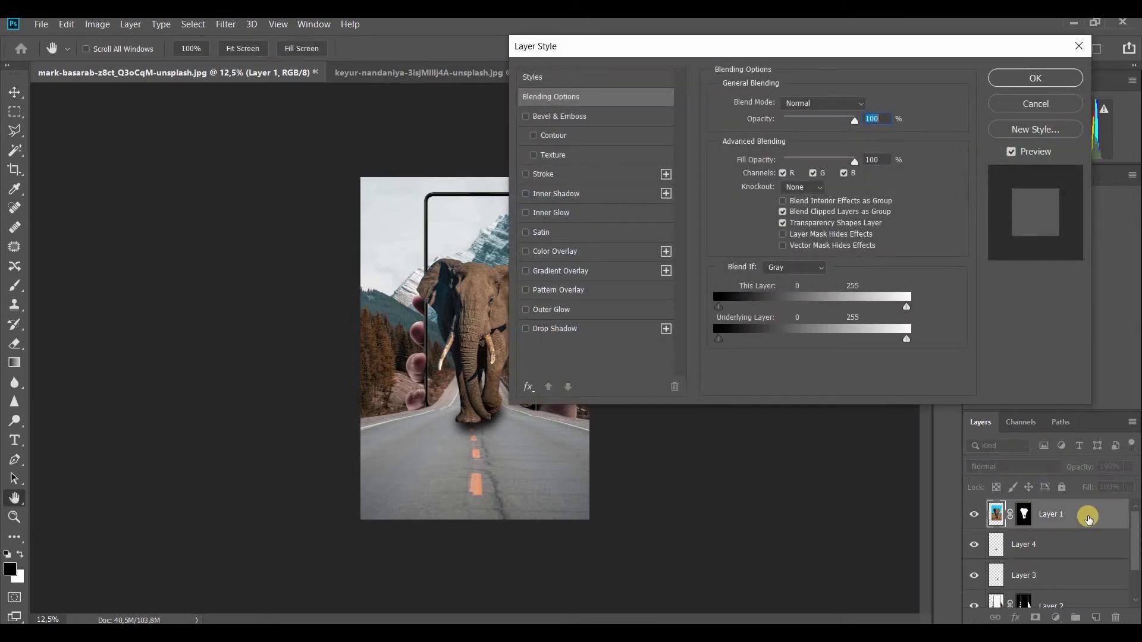
{"action": "left_click", "coordinate": [554, 329]}
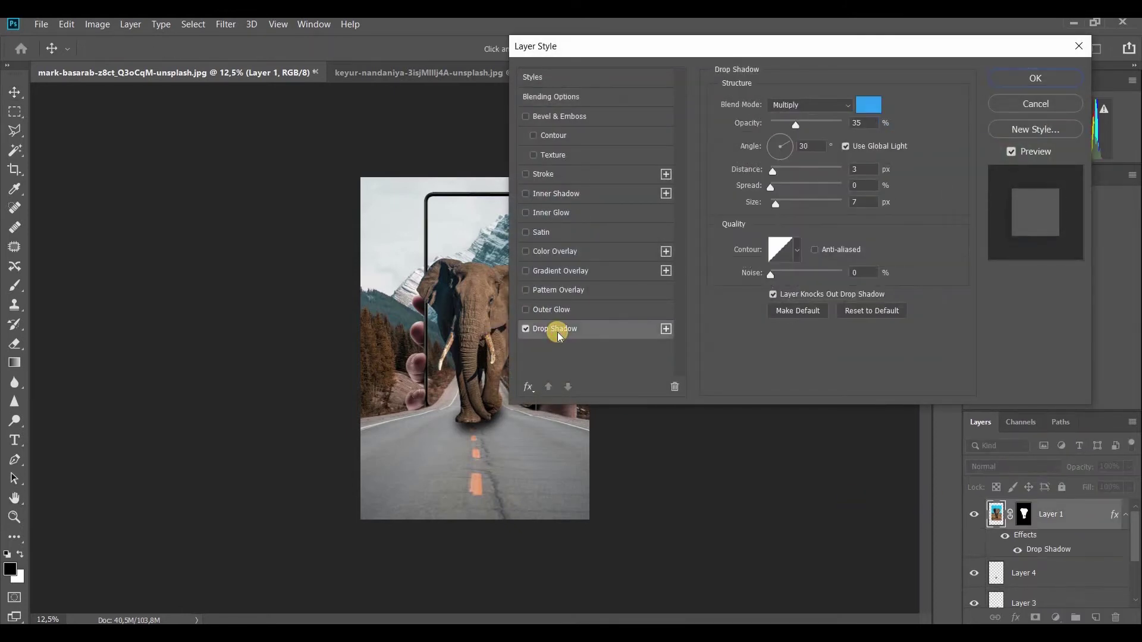
{"action": "left_click", "coordinate": [869, 105]}
{"action": "left_click_drag", "start_coordinate": [650, 235], "coordinate": [517, 383]}
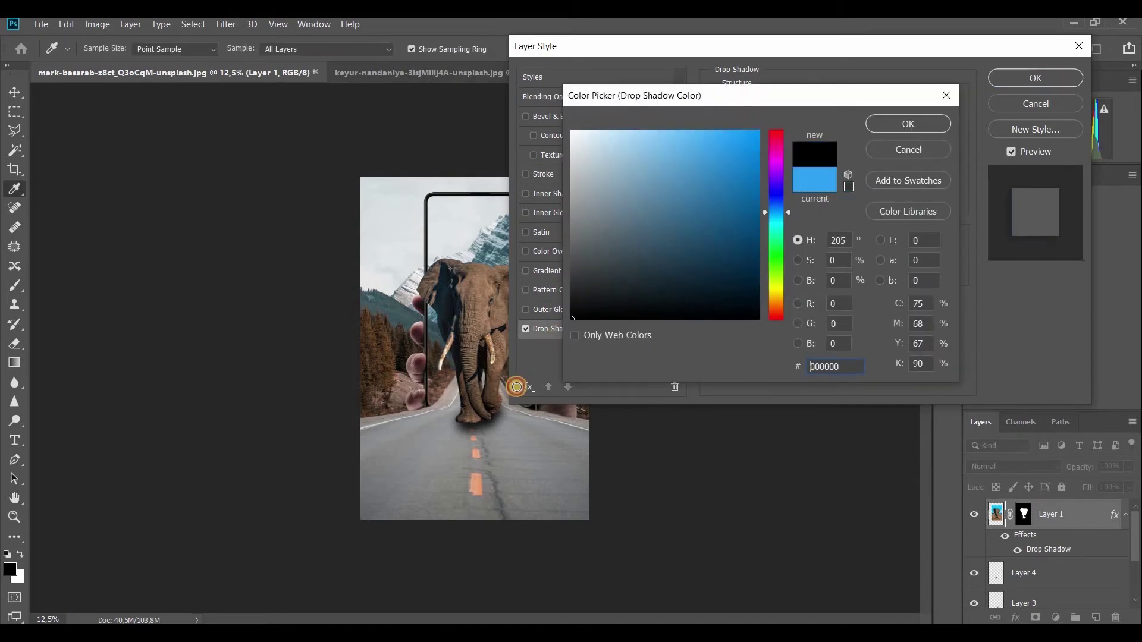
{"action": "left_click", "coordinate": [924, 123]}
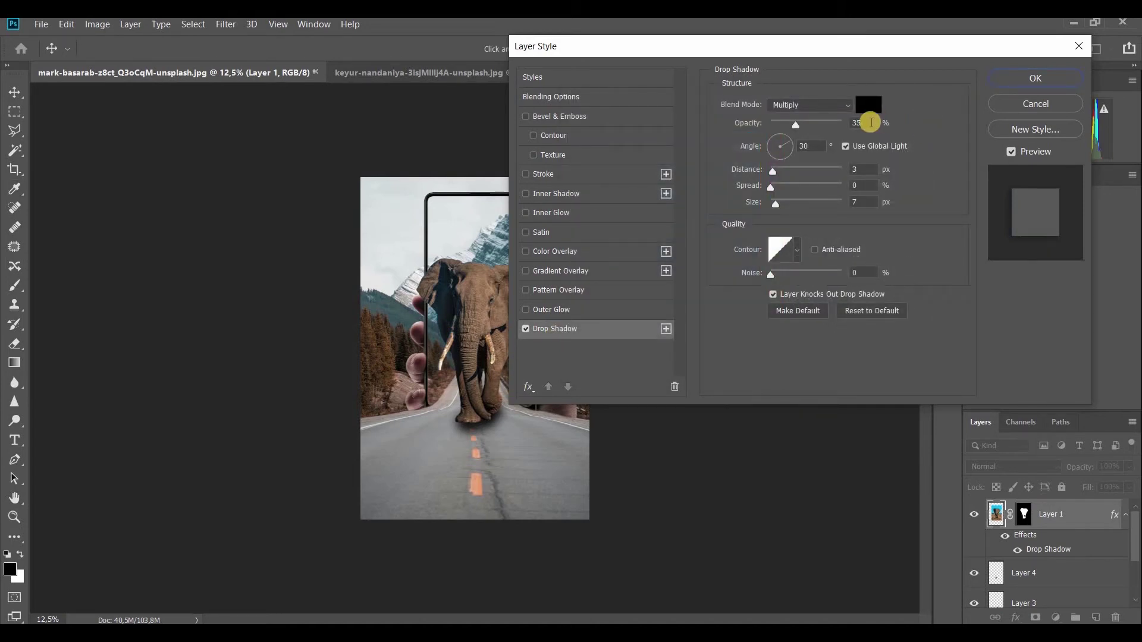
{"action": "double_click", "coordinate": [853, 122]}
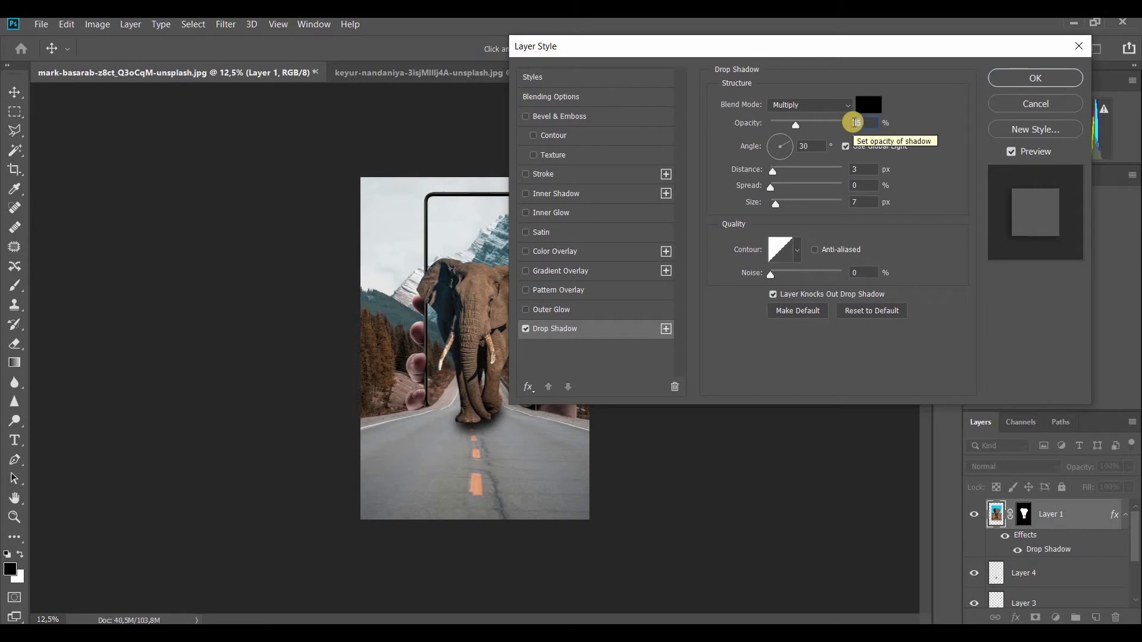
{"action": "type", "text": "84"}
{"action": "left_click_drag", "start_coordinate": [868, 46], "coordinate": [924, 99]}
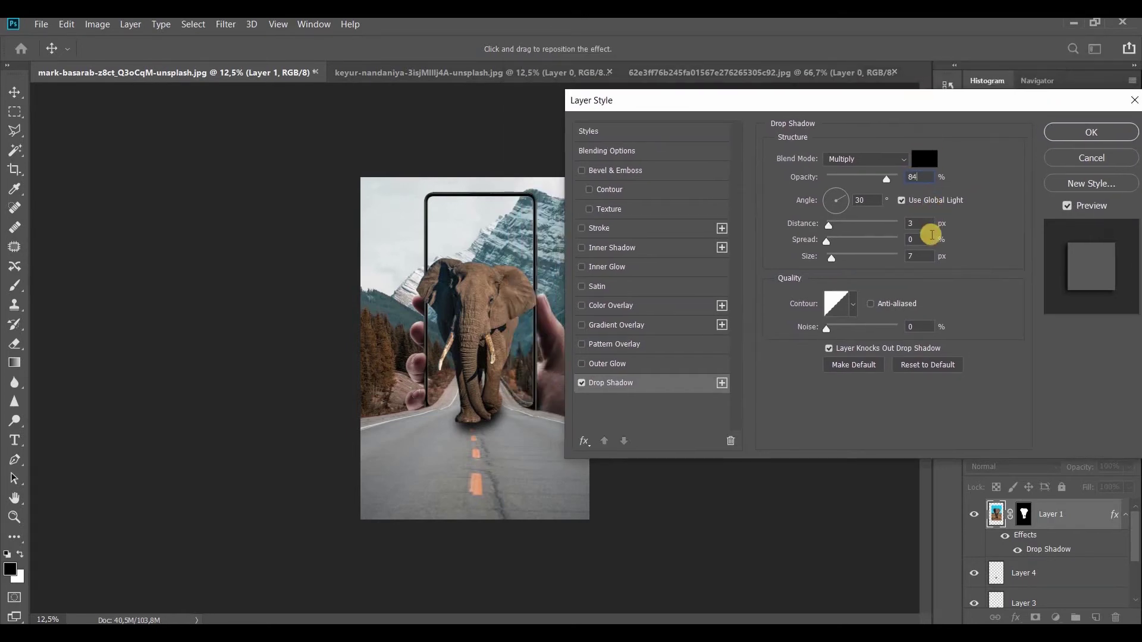
{"action": "left_click_drag", "start_coordinate": [826, 240], "coordinate": [864, 264]}
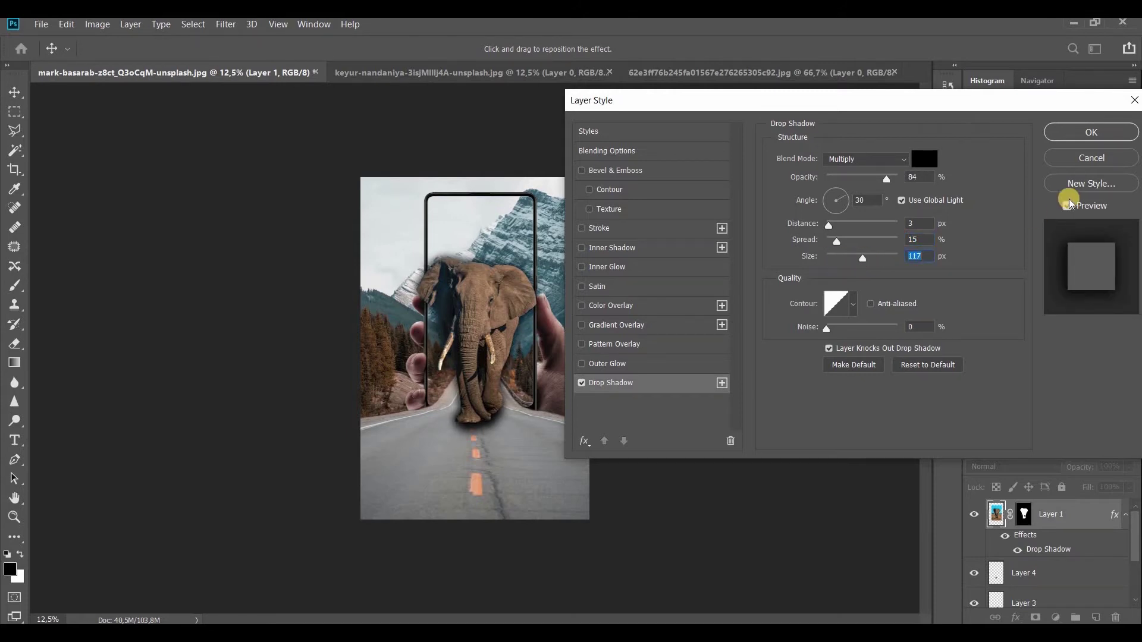
{"action": "left_click", "coordinate": [1091, 132]}
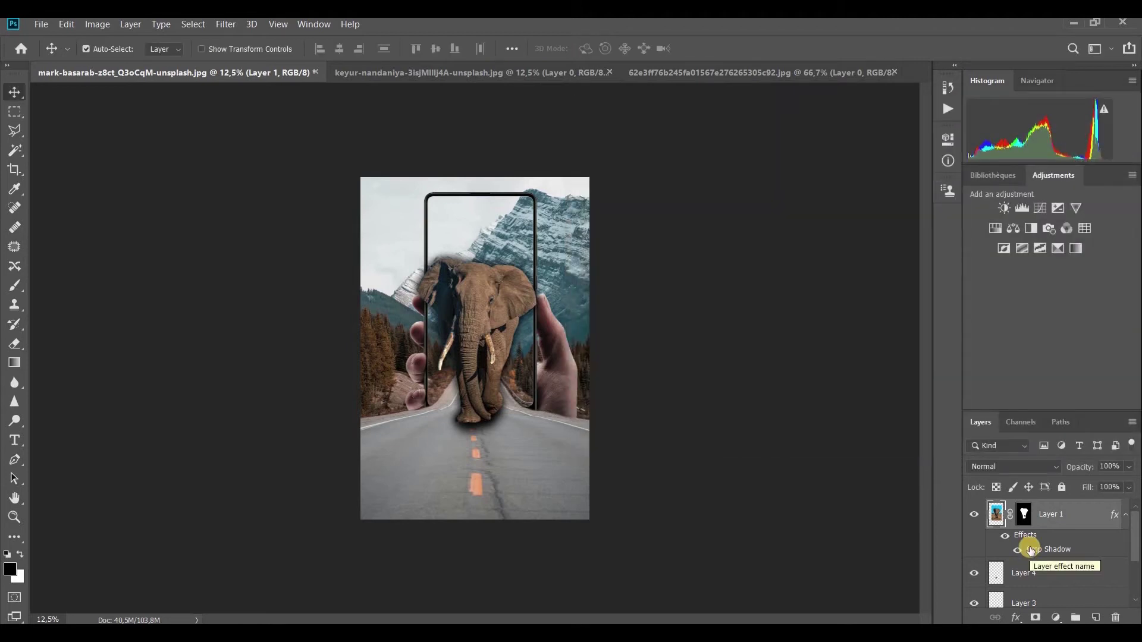
Split Layer 1's drop shadow effect onto its own layer
{"action": "right_click", "coordinate": [1031, 550]}
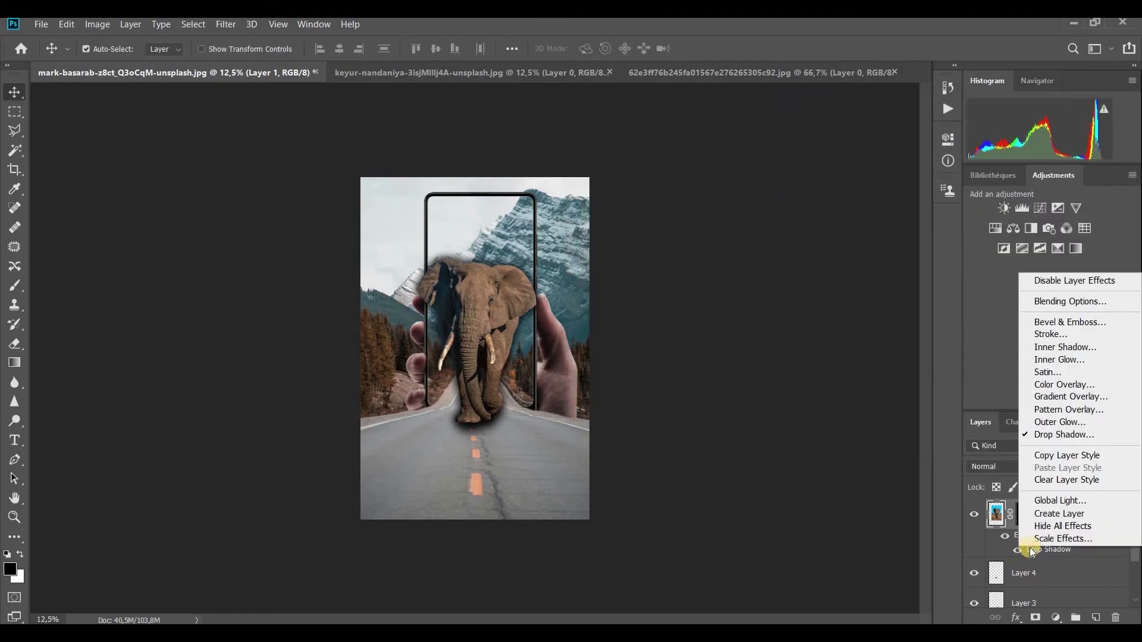
{"action": "left_click", "coordinate": [1040, 515]}
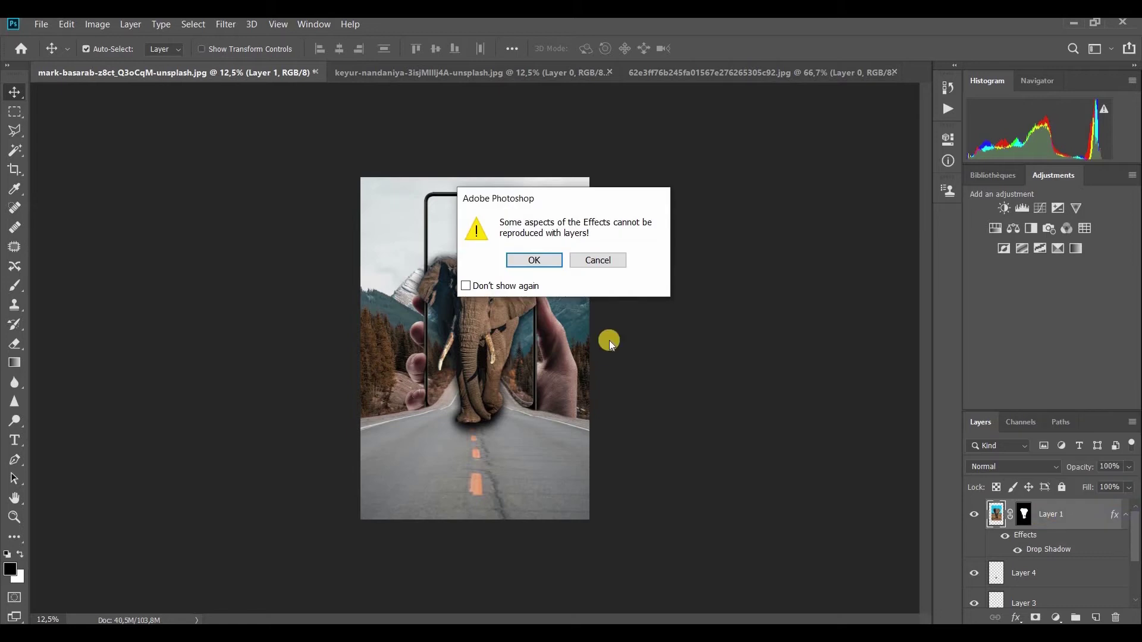
{"action": "left_click", "coordinate": [542, 259]}
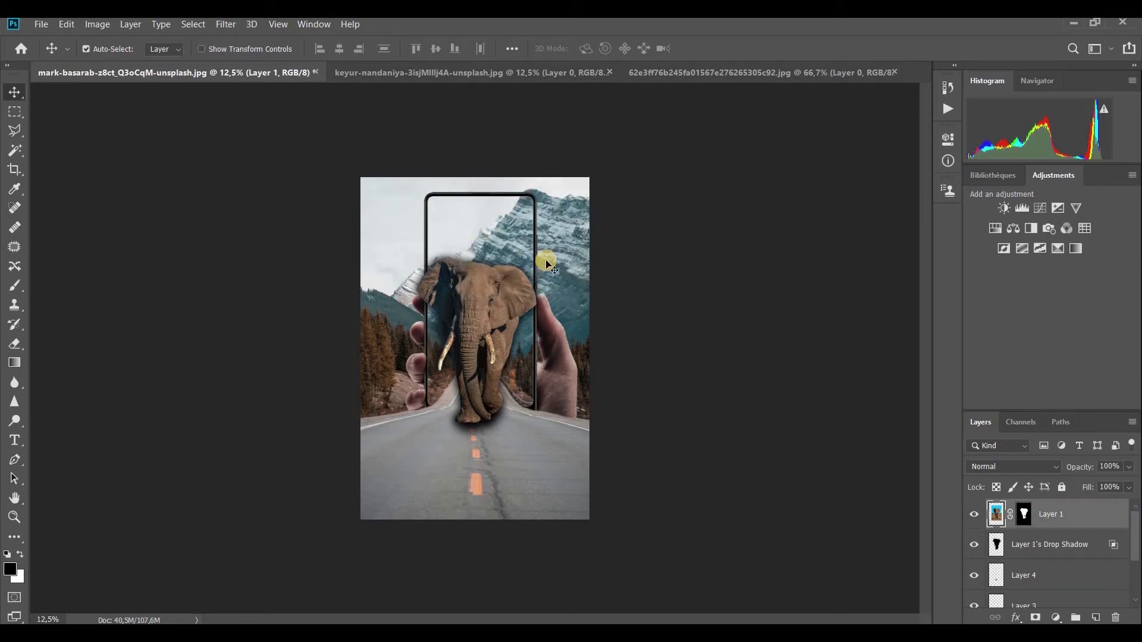
Transform the drop shadow layer flat onto the road beneath the elephant
{"action": "left_click", "coordinate": [1058, 546]}
{"action": "key", "text": "ctrl"}
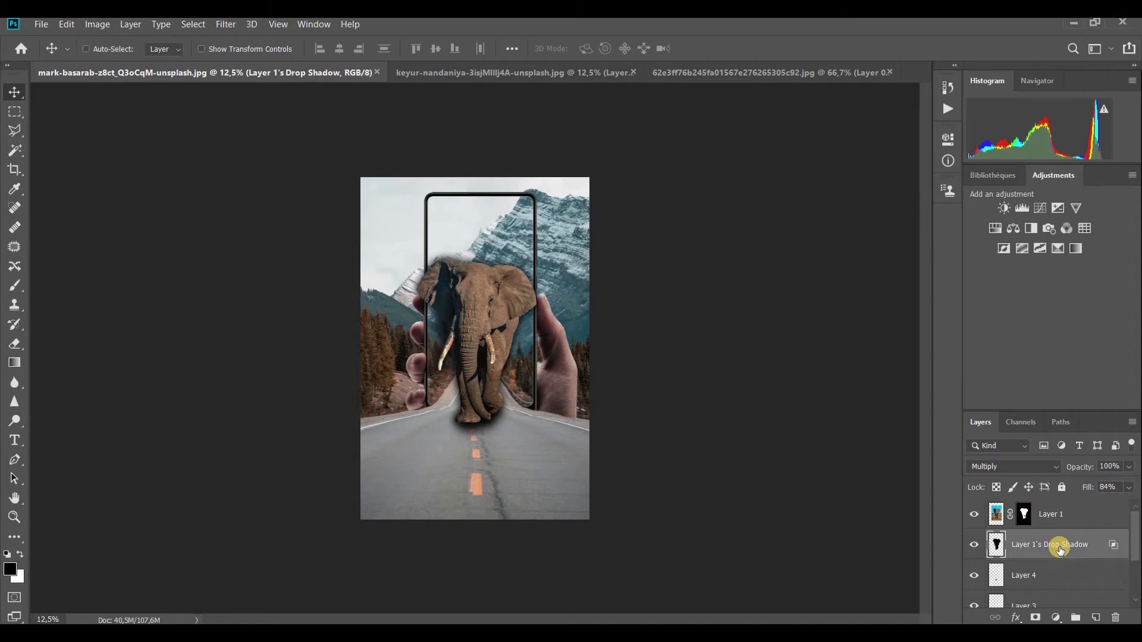
{"action": "key", "text": "ctrl+t"}
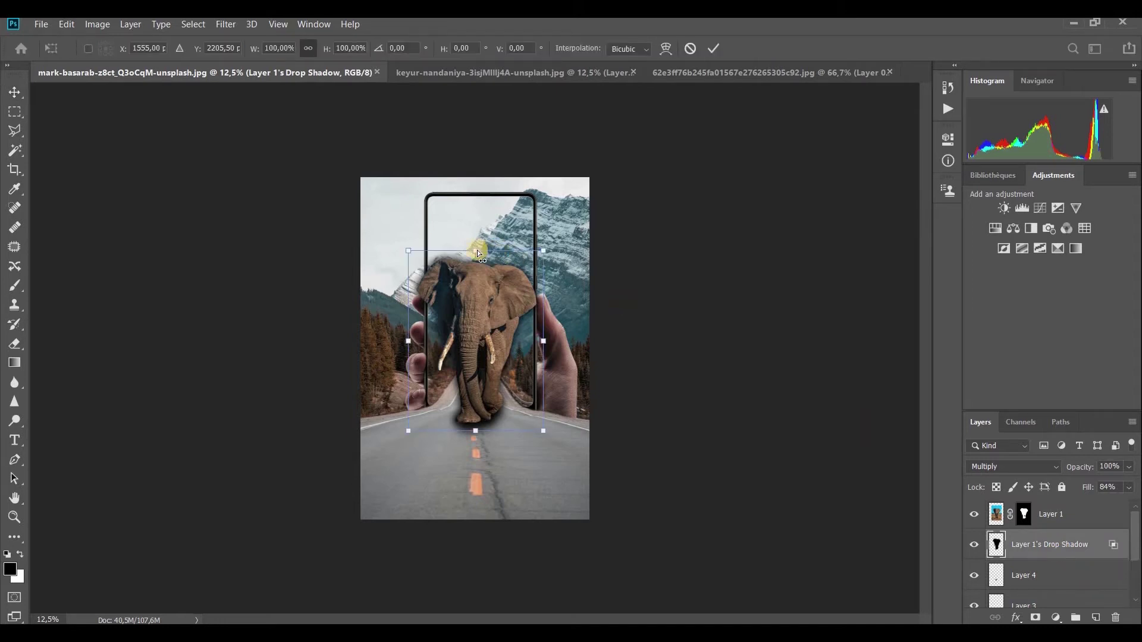
{"action": "left_click_drag", "start_coordinate": [477, 251], "coordinate": [478, 412]}
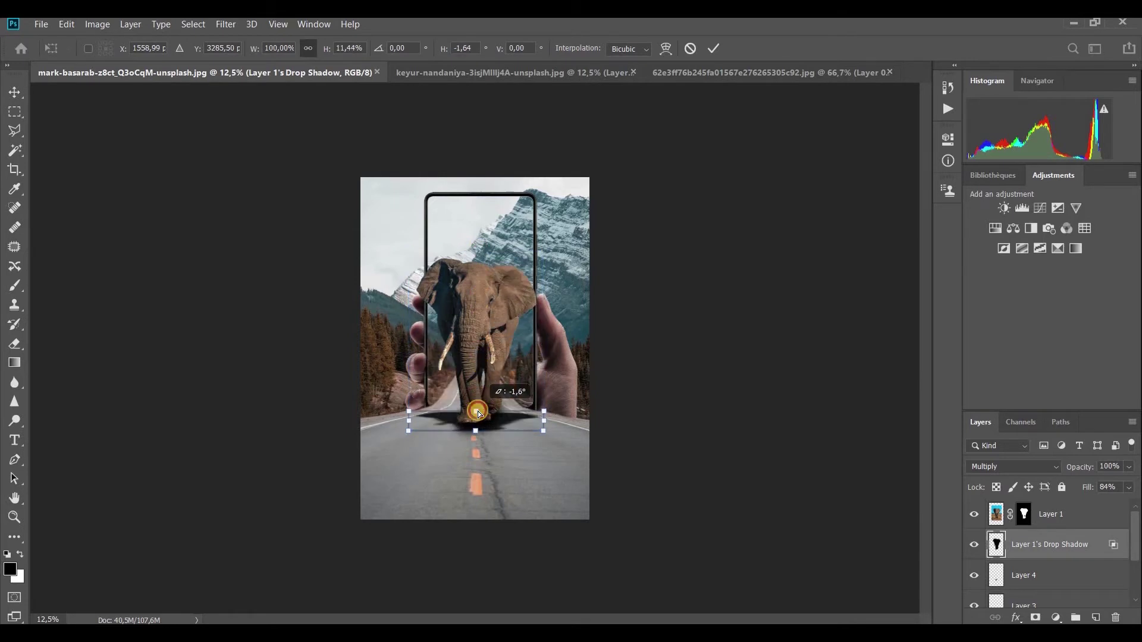
{"action": "mouse_move", "coordinate": [479, 413]}
{"action": "left_mouse_down"}
{"action": "mouse_move", "coordinate": [478, 486]}
{"action": "mouse_move", "coordinate": [480, 442]}
{"action": "left_mouse_up"}
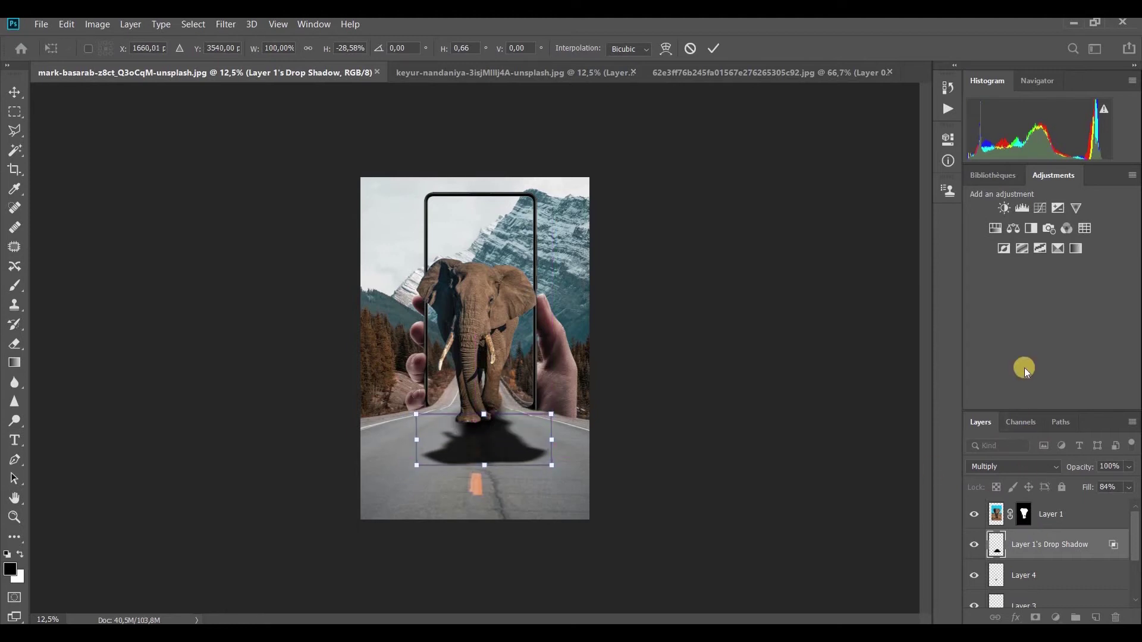
{"action": "left_click", "coordinate": [711, 51]}
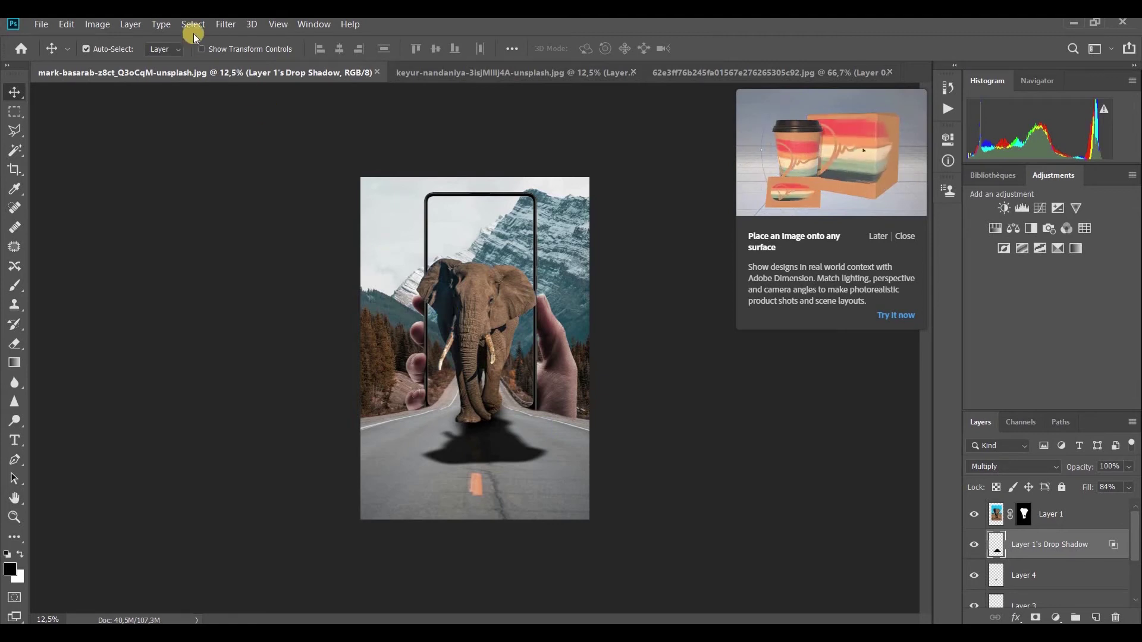
Soften the flattened road shadow with a Gaussian blur of about 101 px
{"action": "left_click", "coordinate": [223, 25]}
{"action": "mouse_move", "coordinate": [233, 182]}
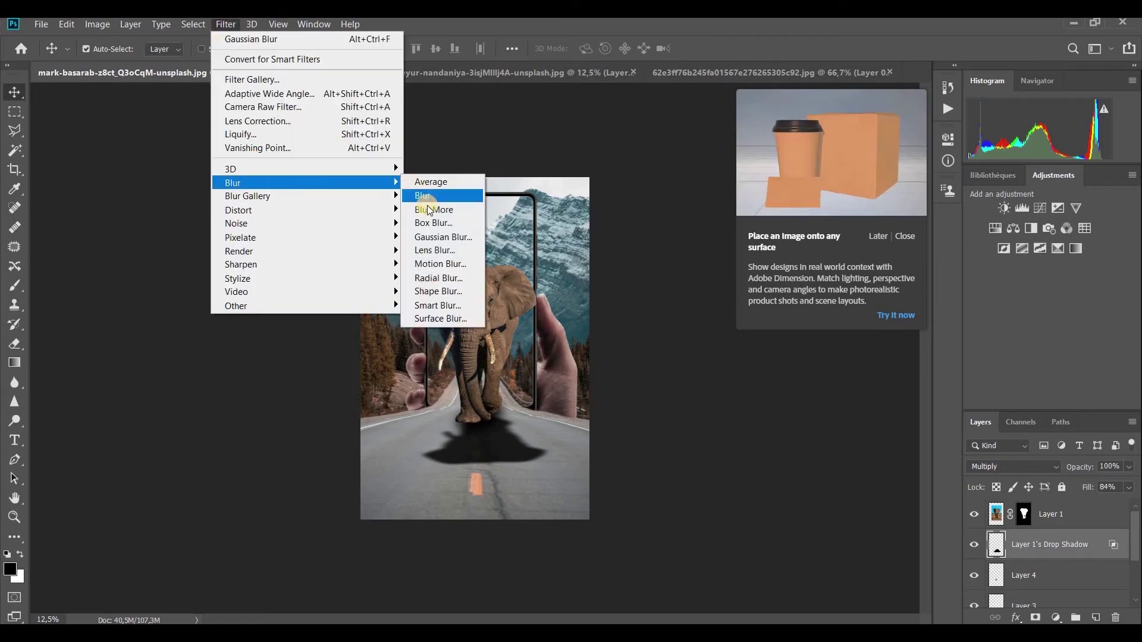
{"action": "left_click", "coordinate": [431, 237]}
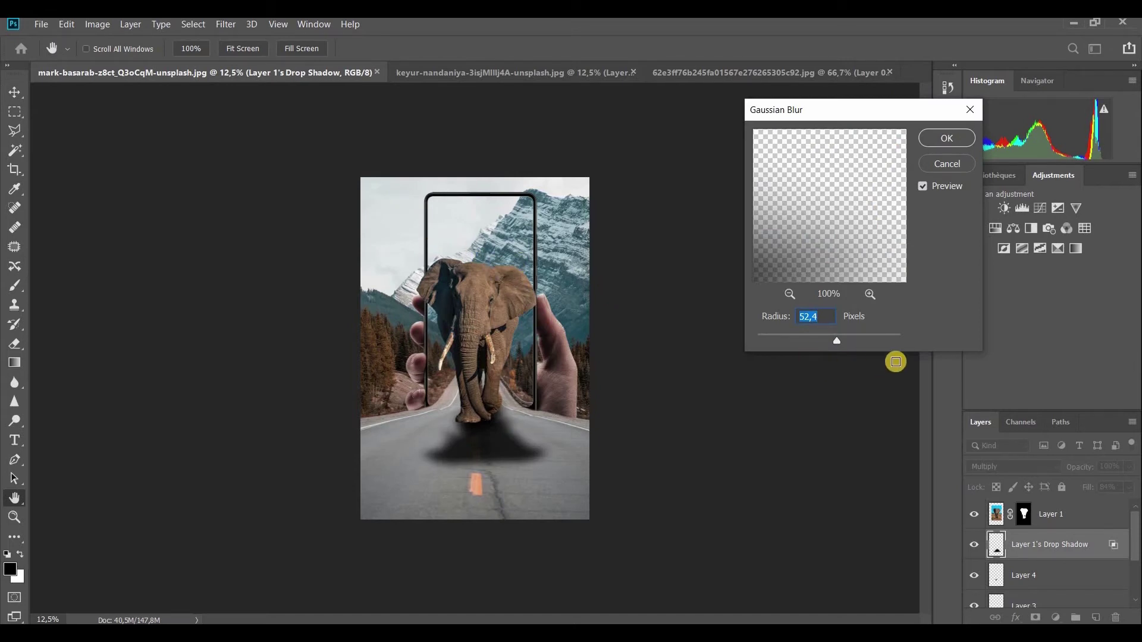
{"action": "left_click_drag", "start_coordinate": [837, 340], "coordinate": [850, 334]}
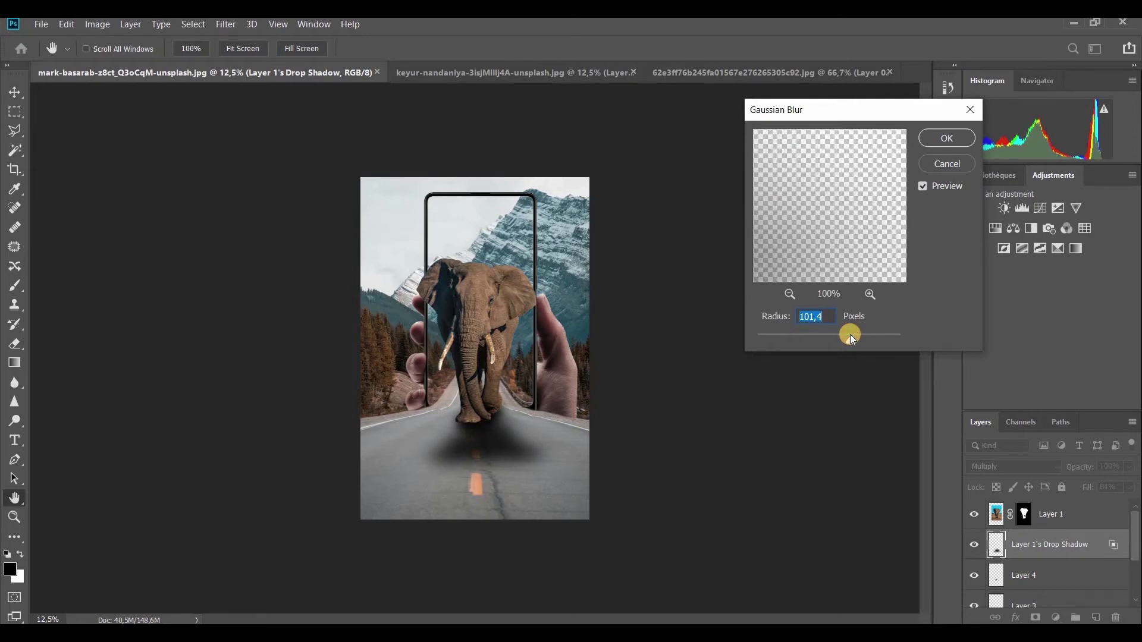
{"action": "left_click", "coordinate": [939, 136]}
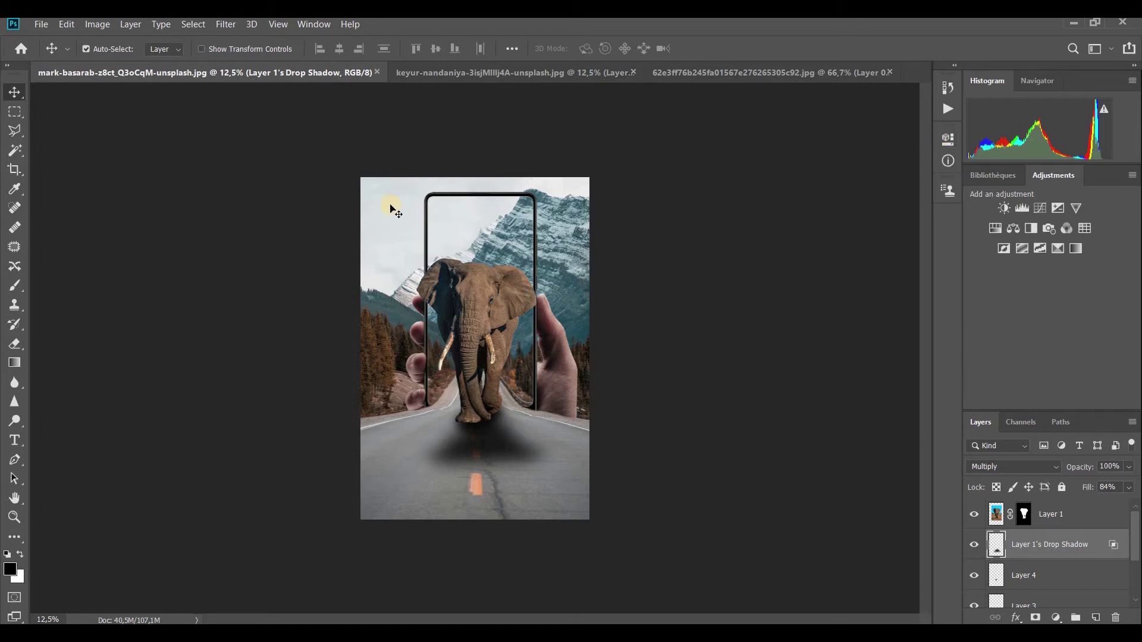
{"action": "key", "text": "ctrl+plus"}
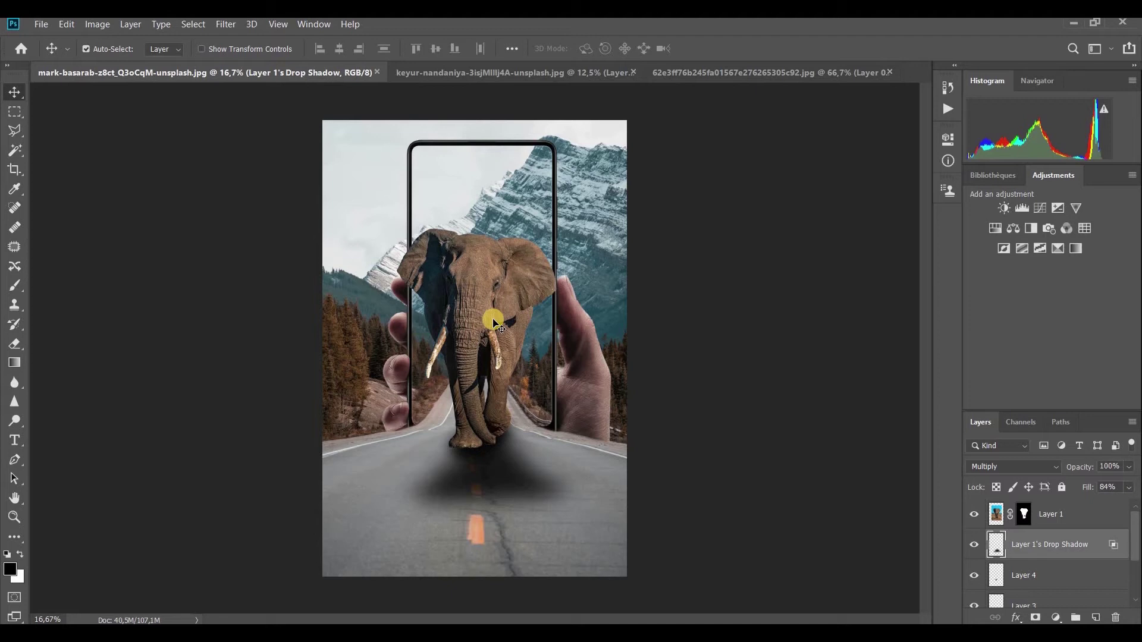
Clip a Color Balance adjustment to Layer 1 and tint the elephant's midtones toward cyan and green
{"action": "left_click", "coordinate": [1062, 511]}
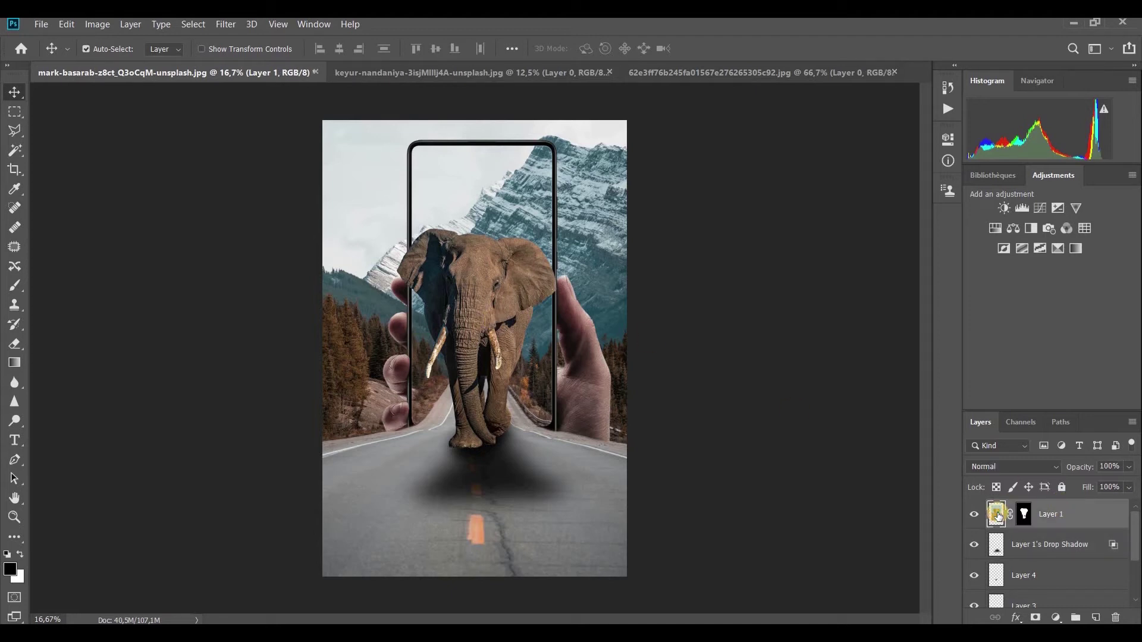
{"action": "left_click", "coordinate": [1056, 618]}
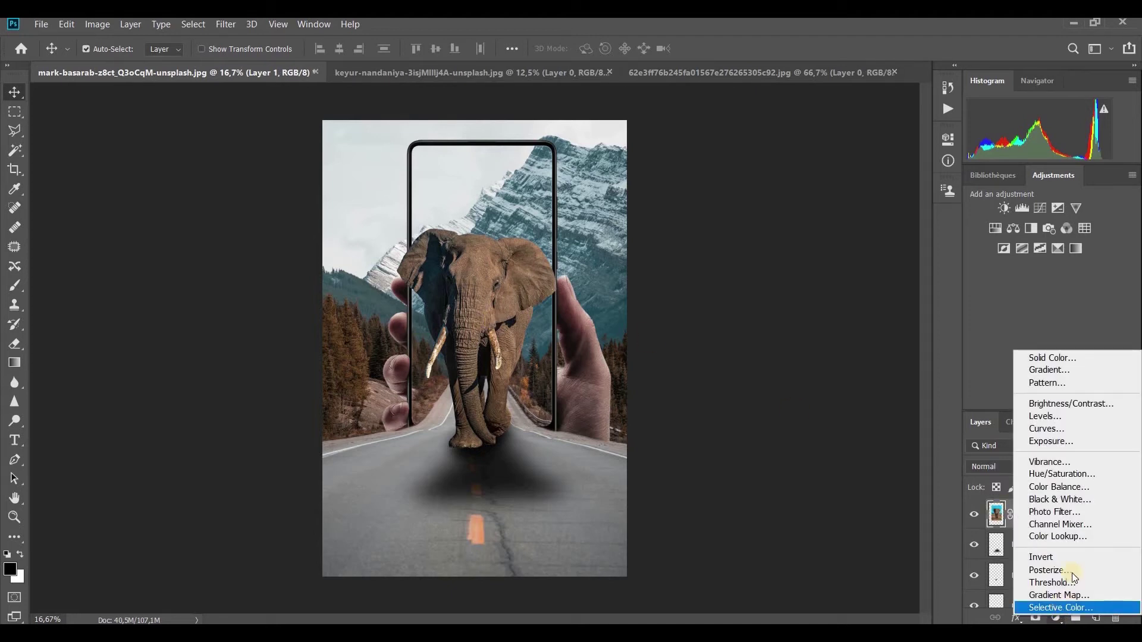
{"action": "left_click", "coordinate": [1075, 489]}
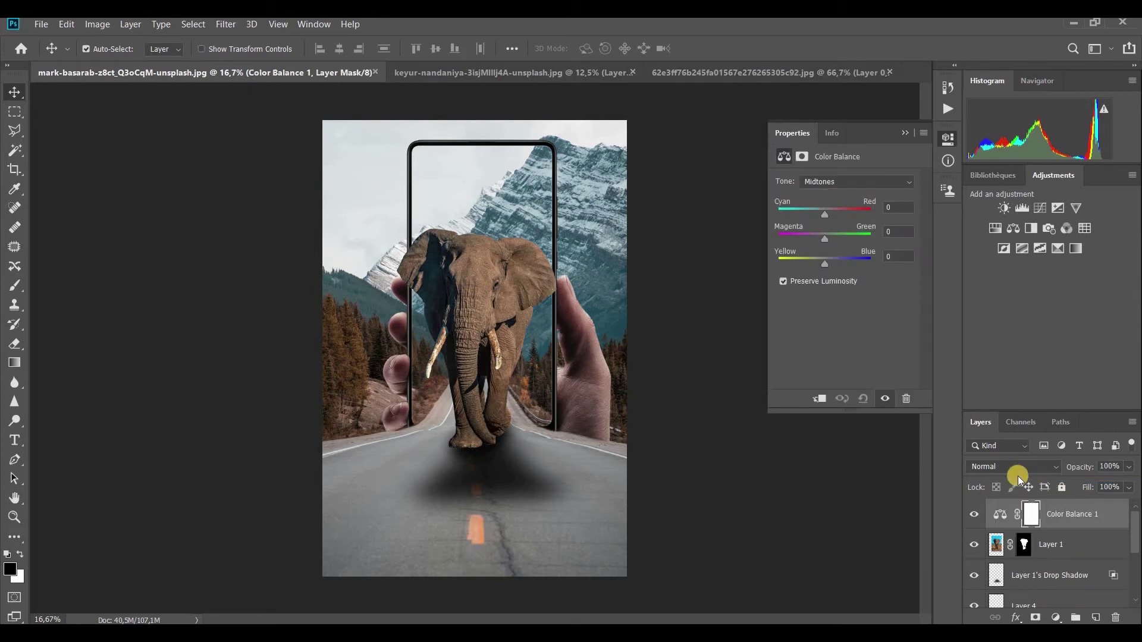
{"action": "left_click", "coordinate": [819, 398]}
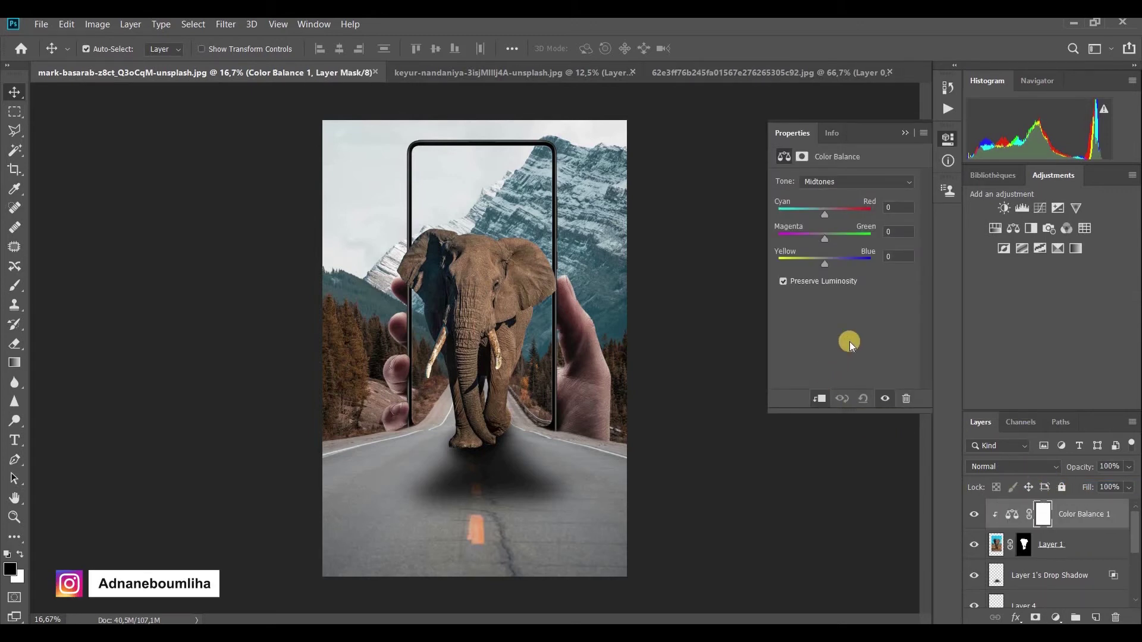
{"action": "mouse_move", "coordinate": [824, 219]}
{"action": "left_mouse_down"}
{"action": "mouse_move", "coordinate": [830, 212]}
{"action": "mouse_move", "coordinate": [829, 237]}
{"action": "mouse_move", "coordinate": [831, 217]}
{"action": "left_mouse_up"}
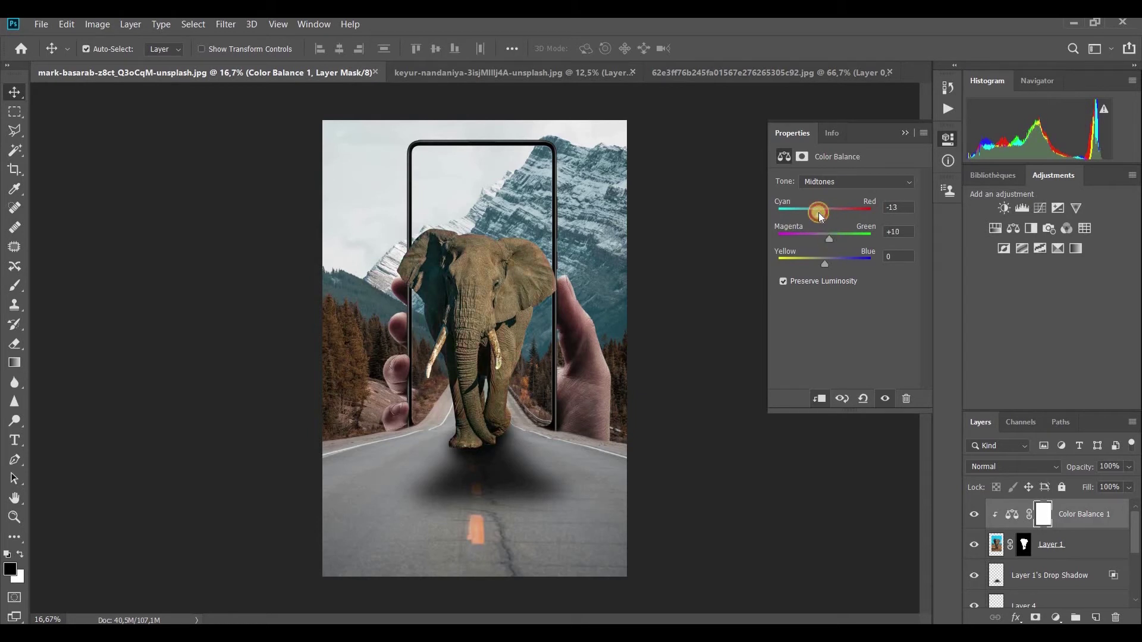
{"action": "left_click_drag", "start_coordinate": [824, 263], "coordinate": [823, 260]}
{"action": "mouse_move", "coordinate": [829, 214]}
{"action": "left_mouse_down"}
{"action": "mouse_move", "coordinate": [818, 214]}
{"action": "mouse_move", "coordinate": [831, 217]}
{"action": "left_mouse_up"}
{"action": "double_click", "coordinate": [904, 130]}
Add a layer mask to the road background layer
{"action": "left_click_drag", "start_coordinate": [1134, 520], "coordinate": [1134, 562]}
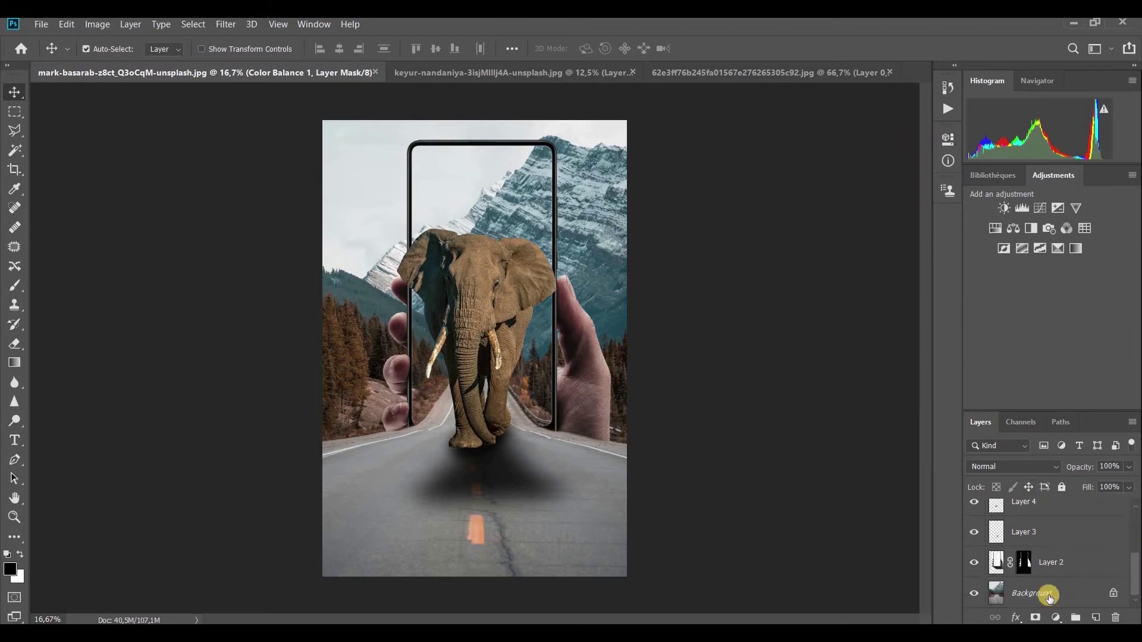
{"action": "left_click", "coordinate": [1043, 592]}
{"action": "left_click", "coordinate": [1035, 617]}
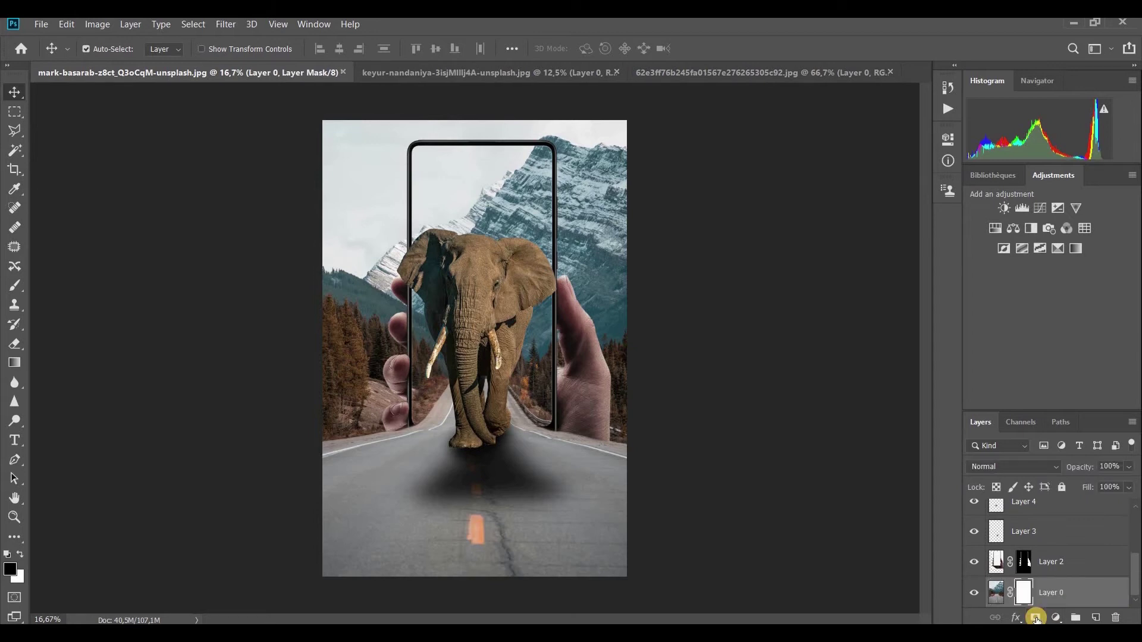
Fill the background mask with a top-to-bottom black-to-white gradient, then target the image
{"action": "left_click", "coordinate": [15, 362]}
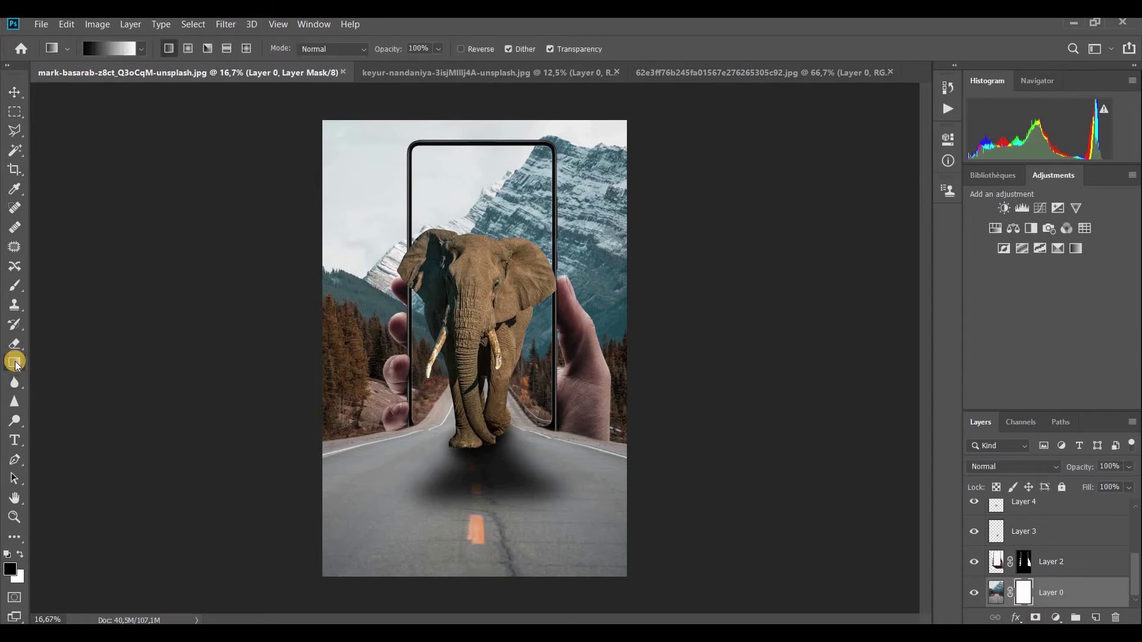
{"action": "left_click", "coordinate": [58, 48]}
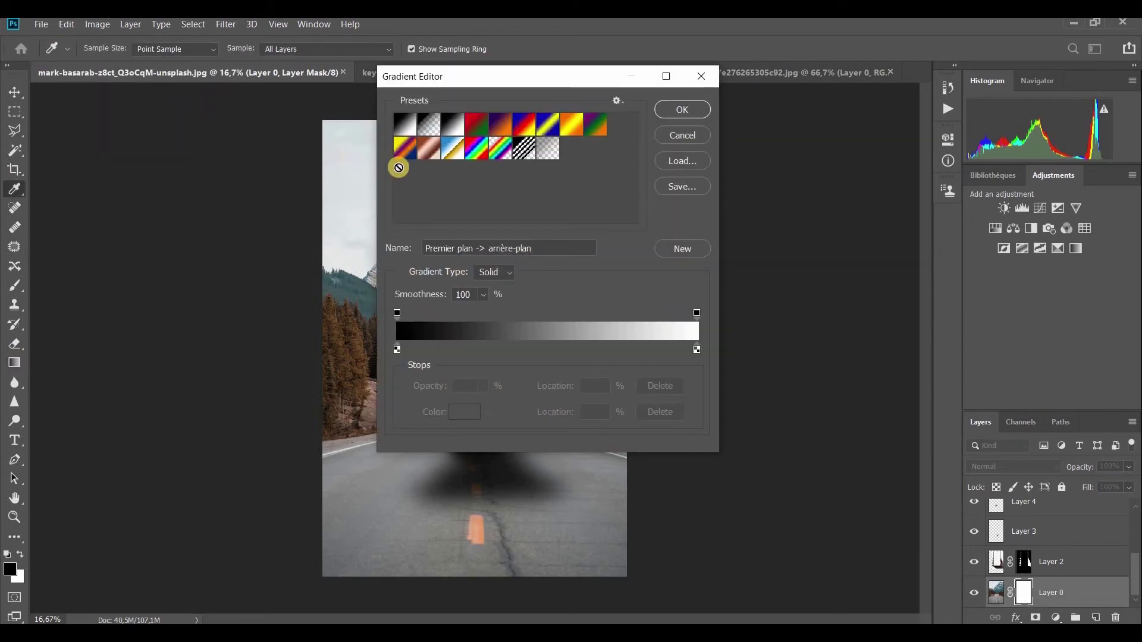
{"action": "left_click", "coordinate": [408, 121]}
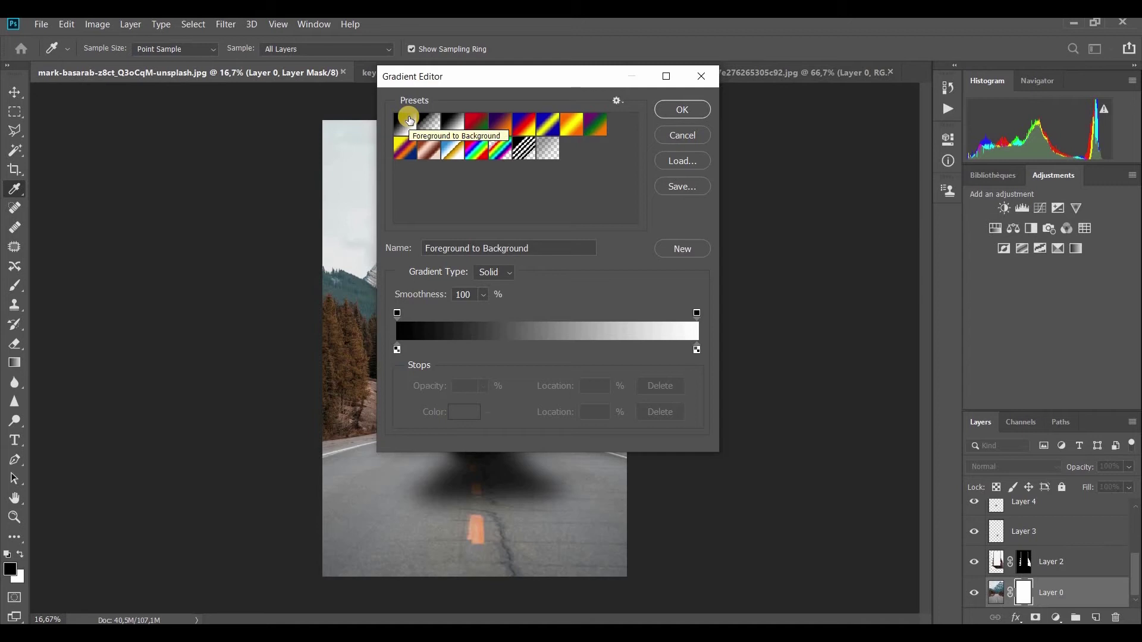
{"action": "left_click", "coordinate": [456, 125]}
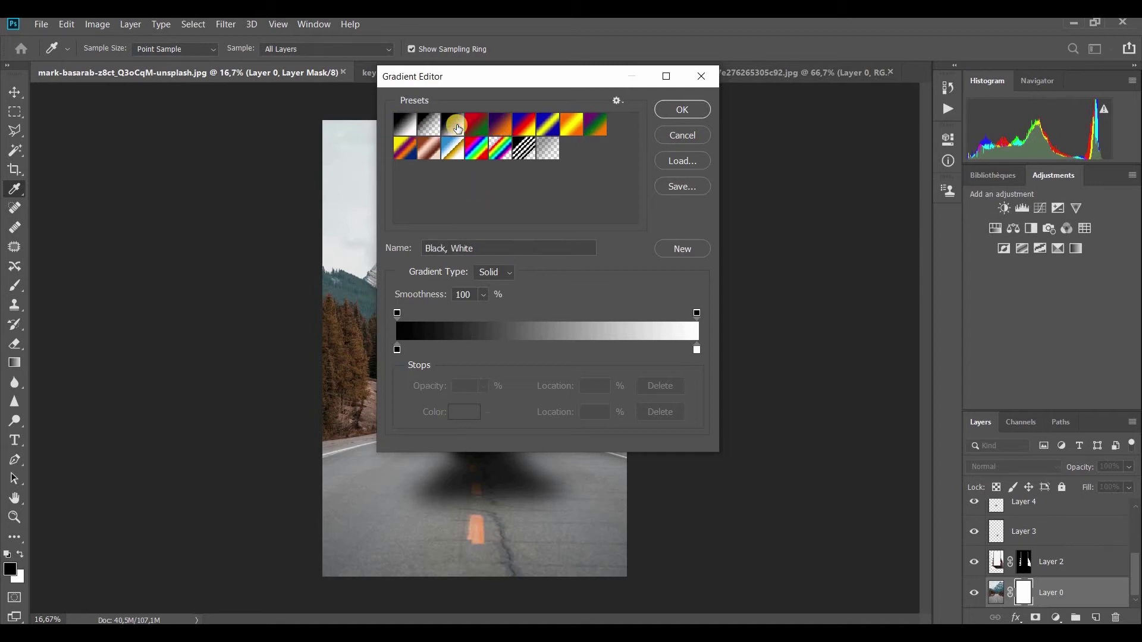
{"action": "left_click", "coordinate": [665, 110]}
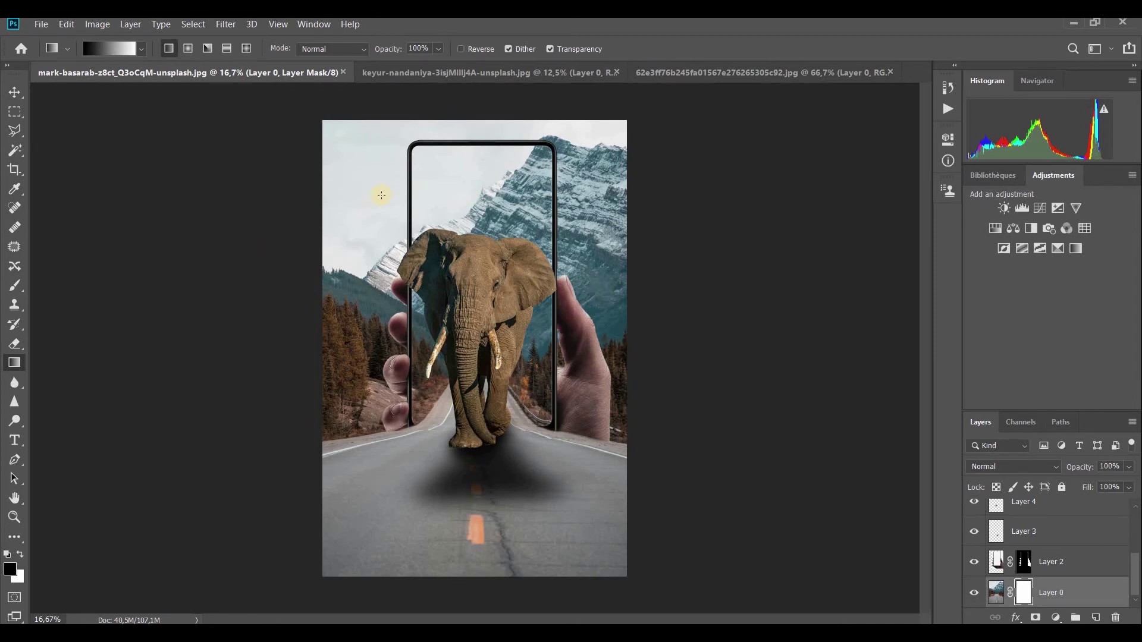
{"action": "left_click_drag", "start_coordinate": [369, 189], "coordinate": [349, 410]}
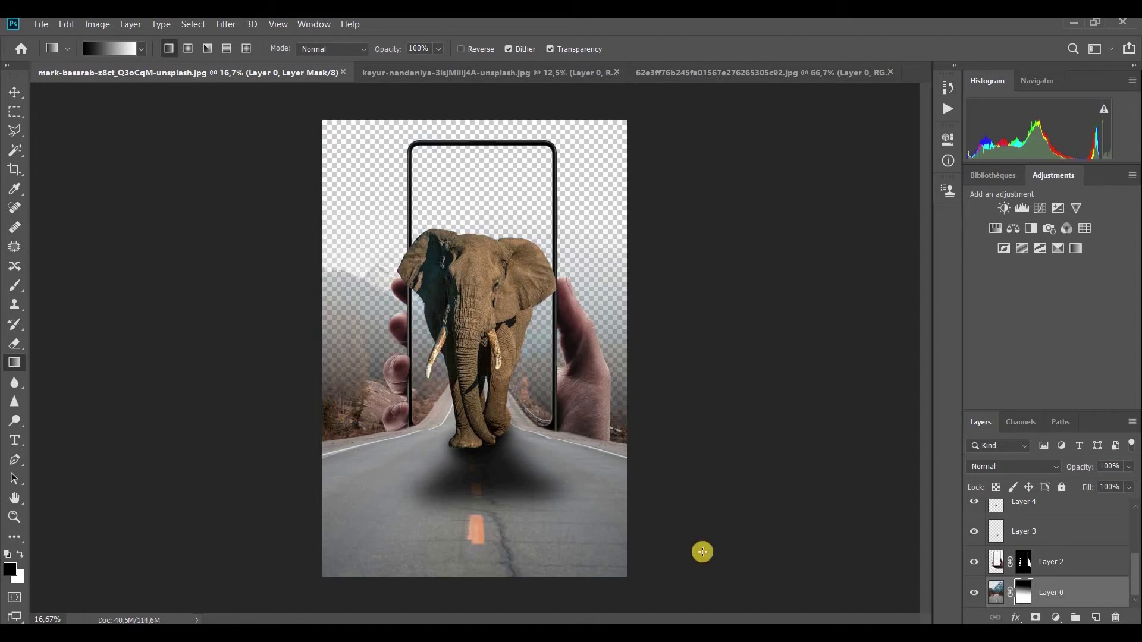
{"action": "left_click", "coordinate": [993, 591]}
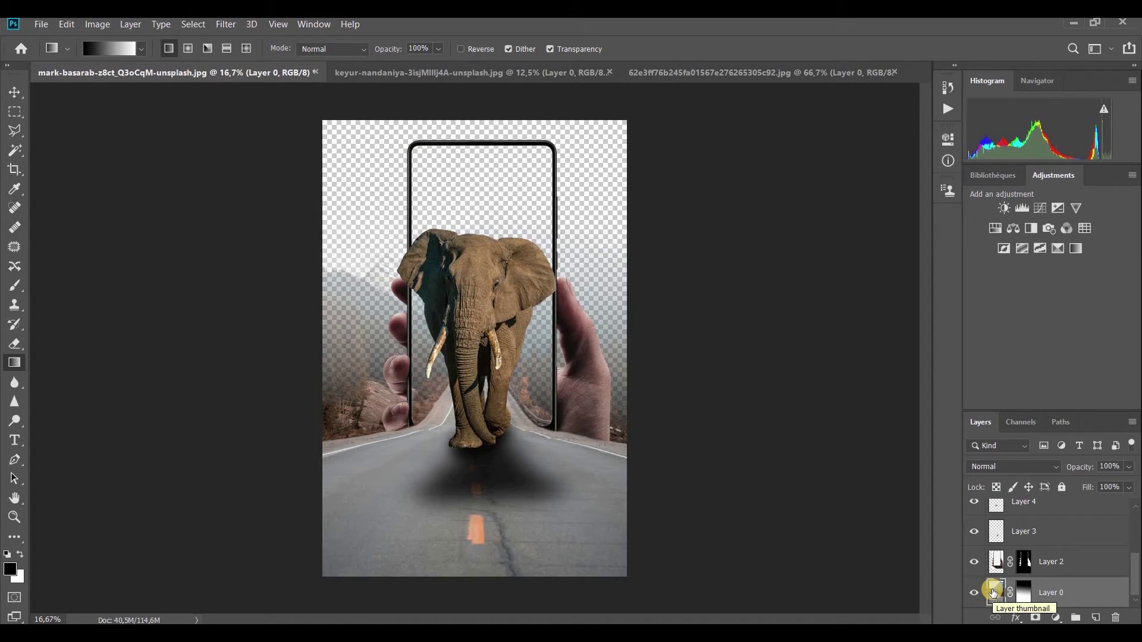
Lens Blur the background at radius 78, using the inverted layer mask as depth map
{"action": "left_click", "coordinate": [234, 23]}
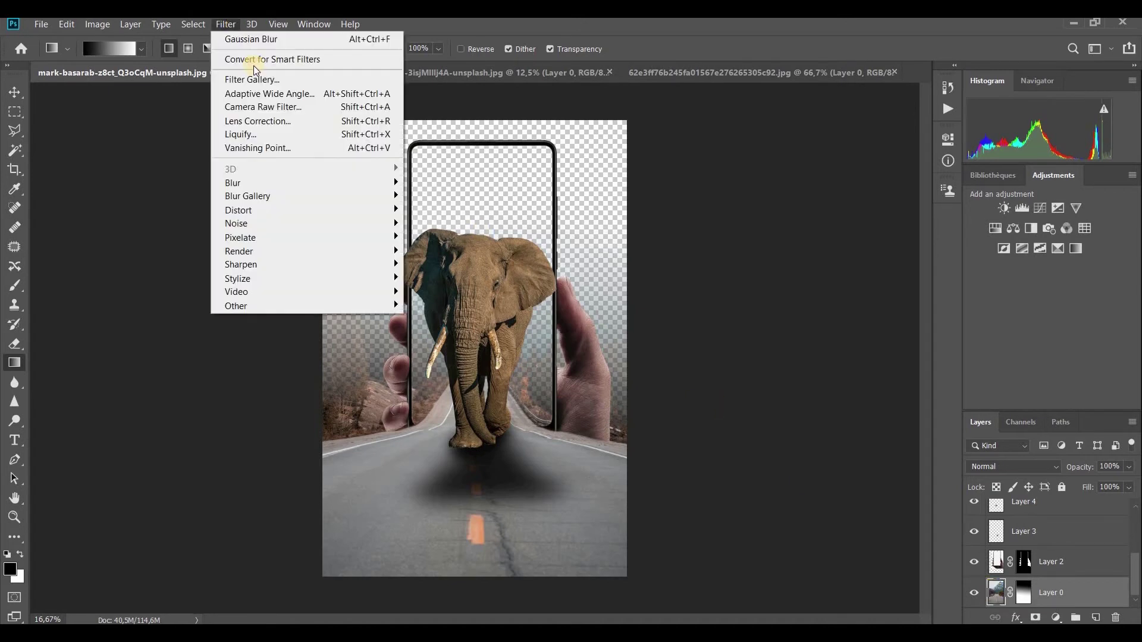
{"action": "mouse_move", "coordinate": [267, 182]}
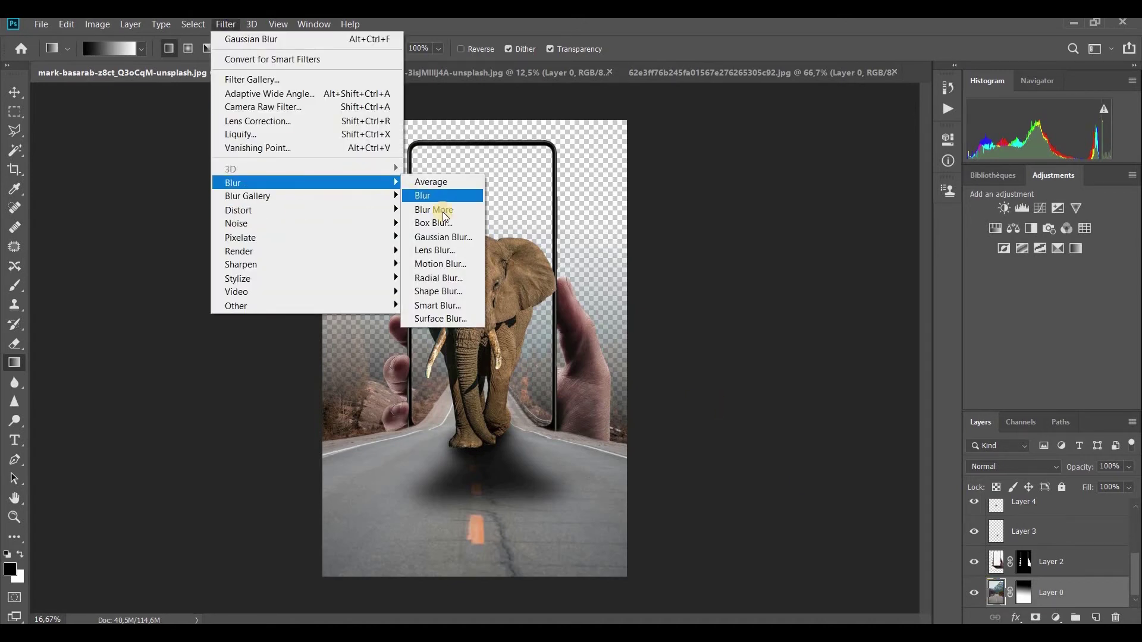
{"action": "left_click", "coordinate": [449, 251]}
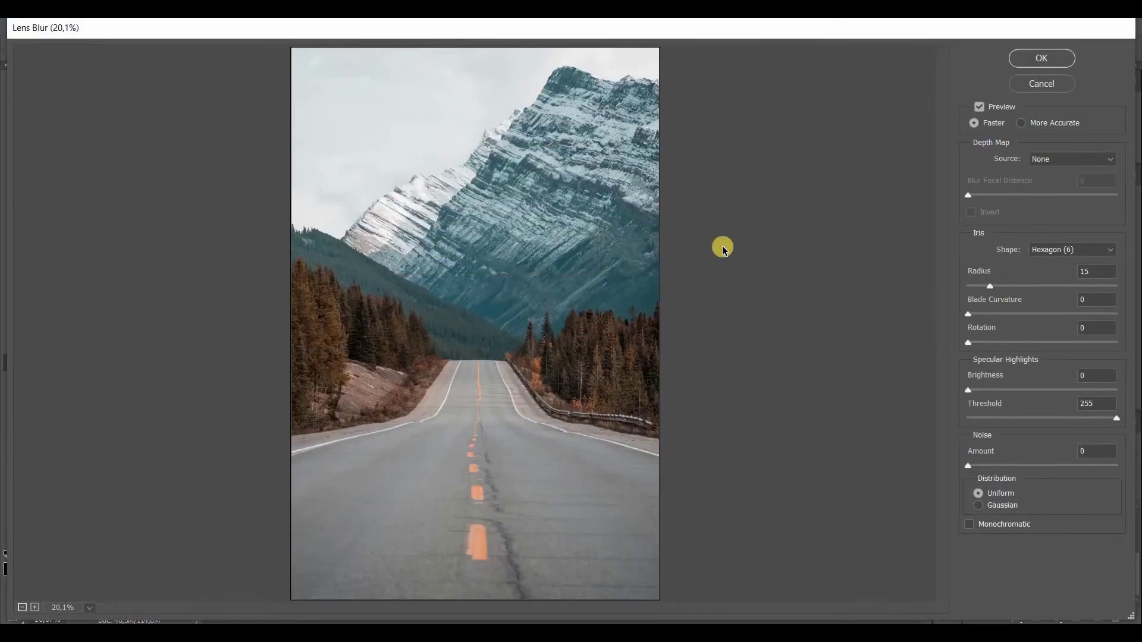
{"action": "left_click", "coordinate": [1109, 158]}
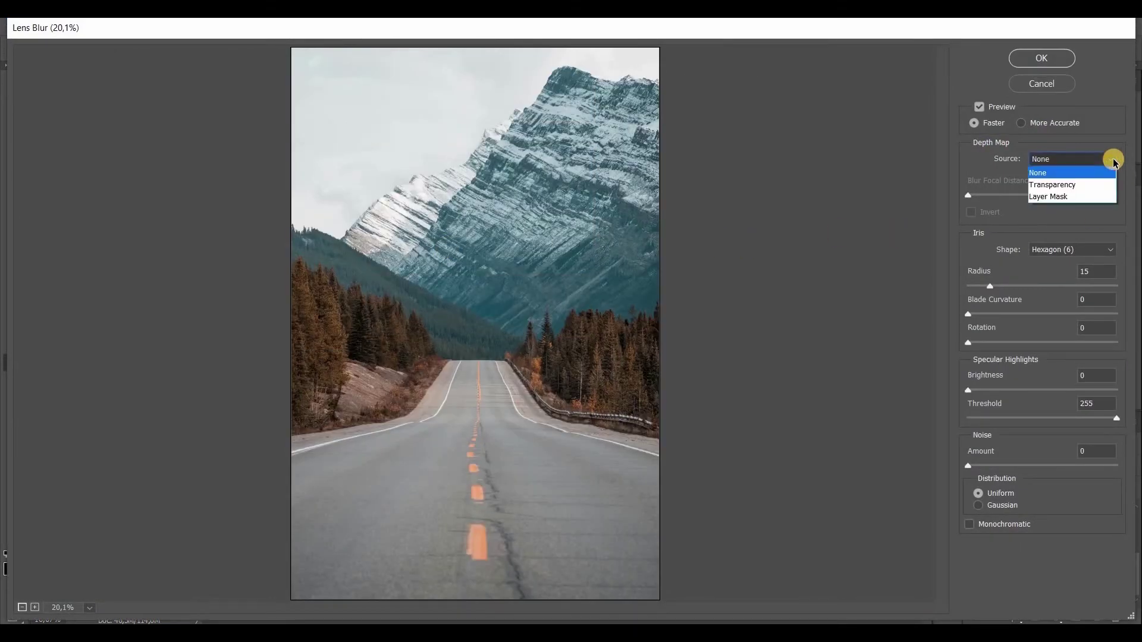
{"action": "left_click", "coordinate": [1100, 194]}
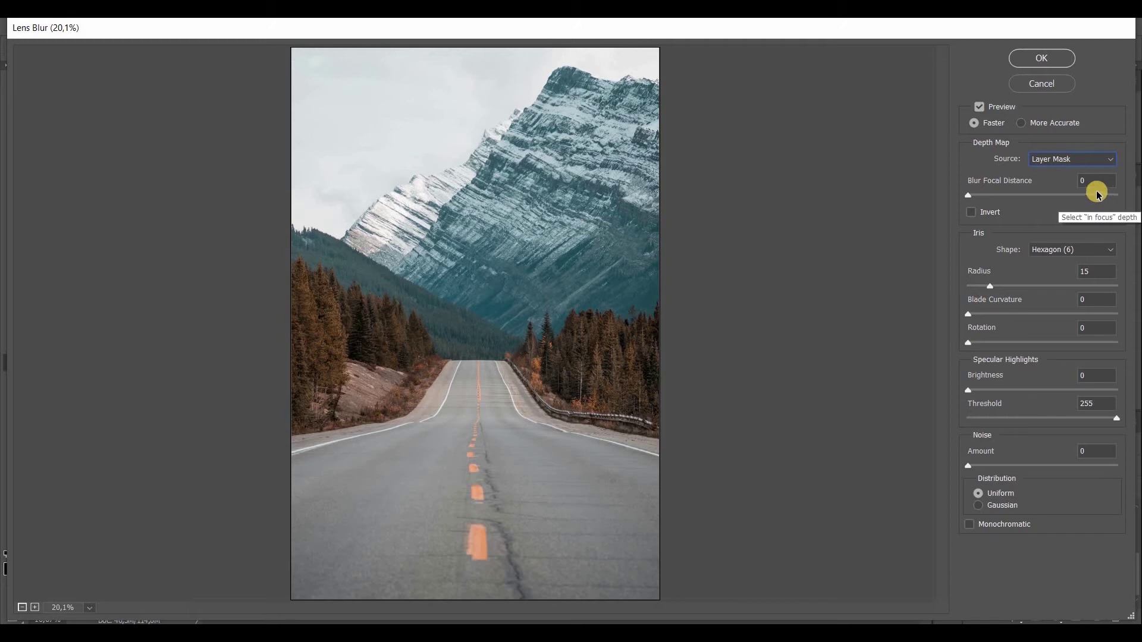
{"action": "left_click", "coordinate": [970, 212]}
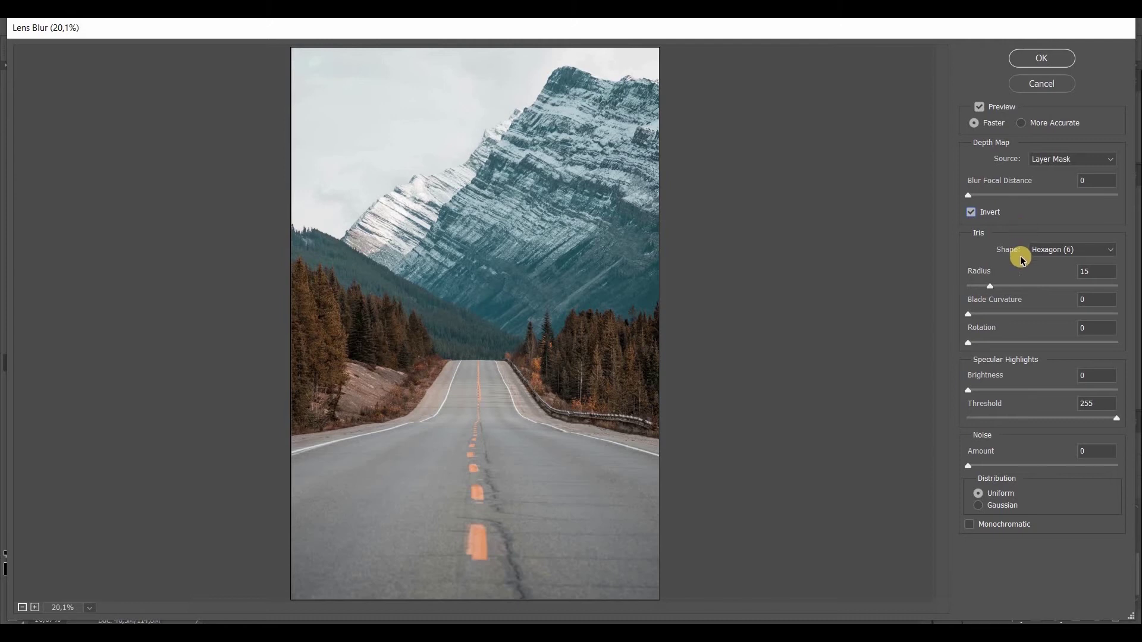
{"action": "left_click_drag", "start_coordinate": [990, 286], "coordinate": [1121, 288]}
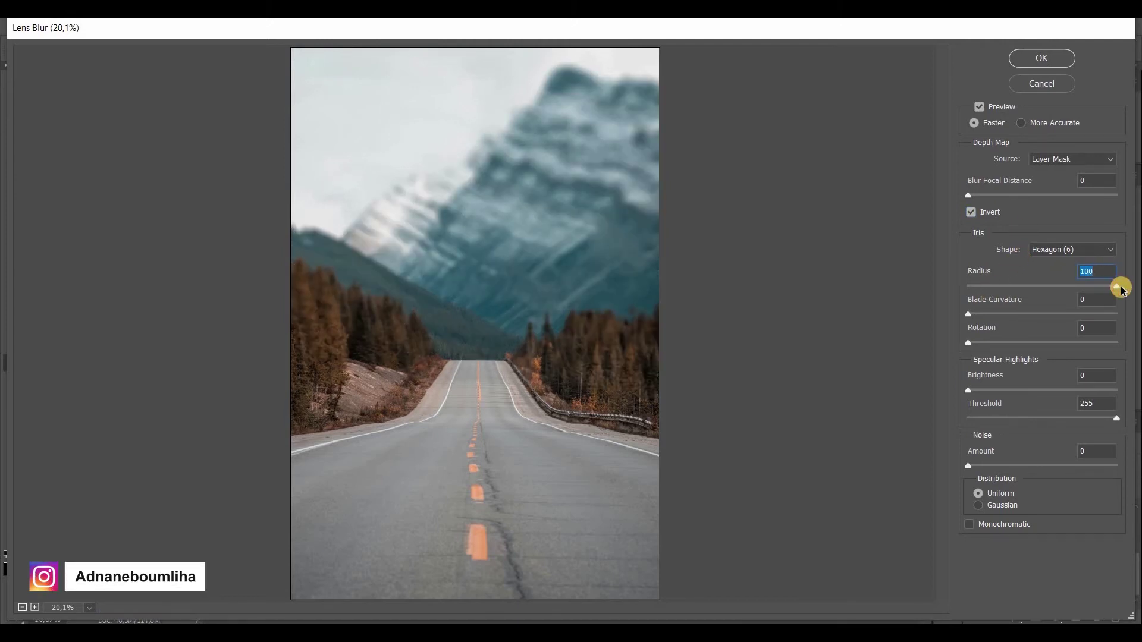
{"action": "left_click_drag", "start_coordinate": [1117, 286], "coordinate": [1084, 287]}
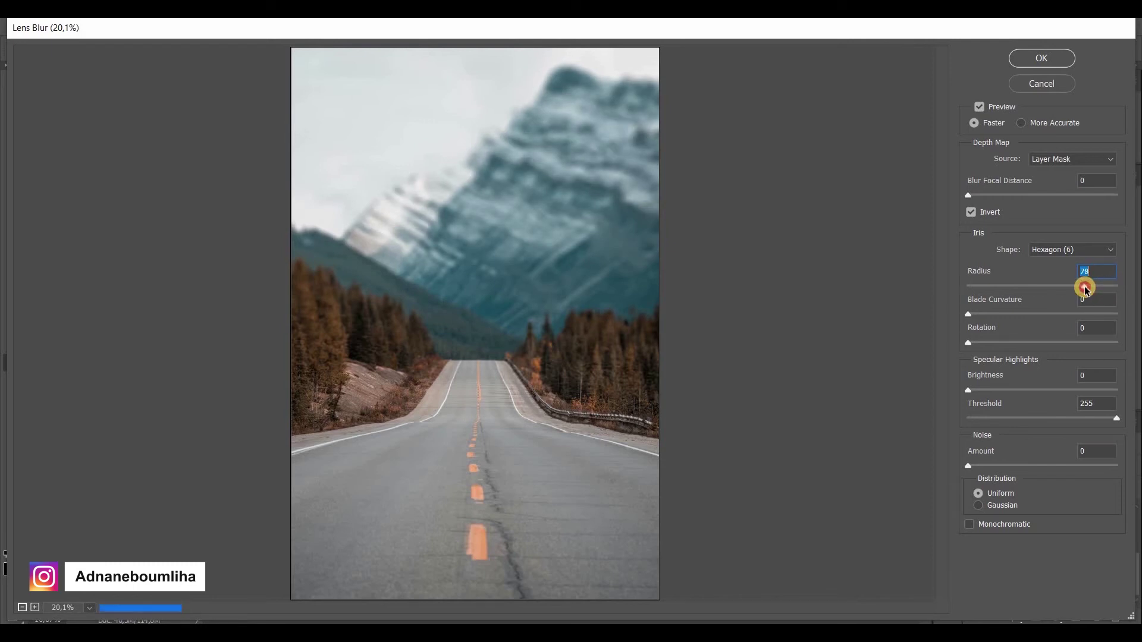
{"action": "left_click", "coordinate": [1047, 59]}
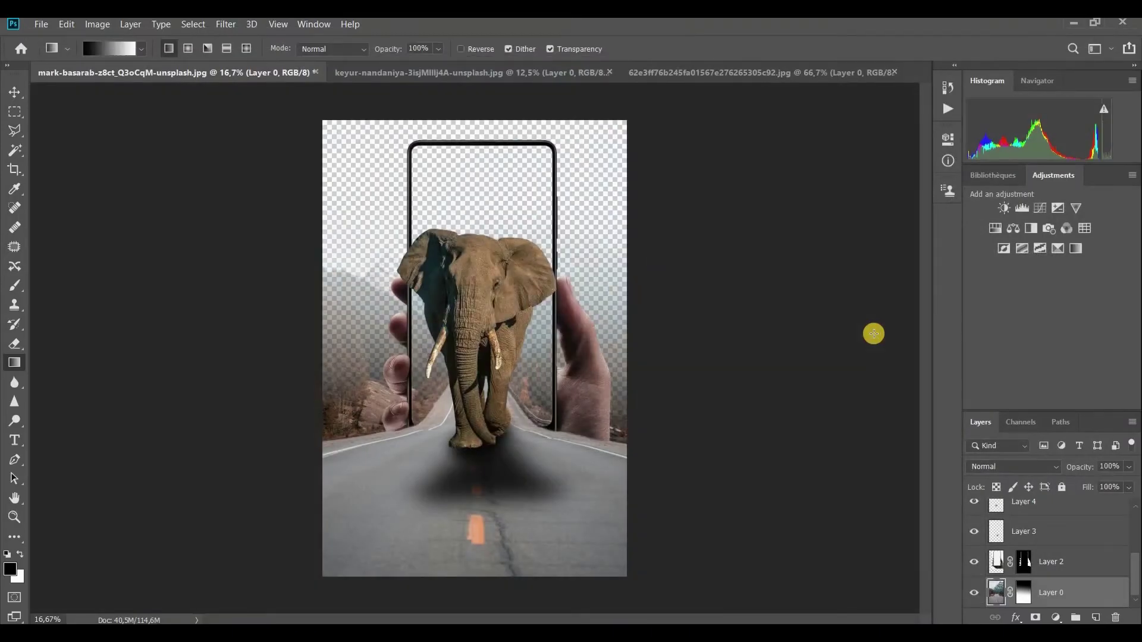
Disable Layer 0's mask, then bring up the adjustment layer list for Layer 2
{"action": "left_click", "coordinate": [1023, 592]}
{"action": "right_click", "coordinate": [1023, 589]}
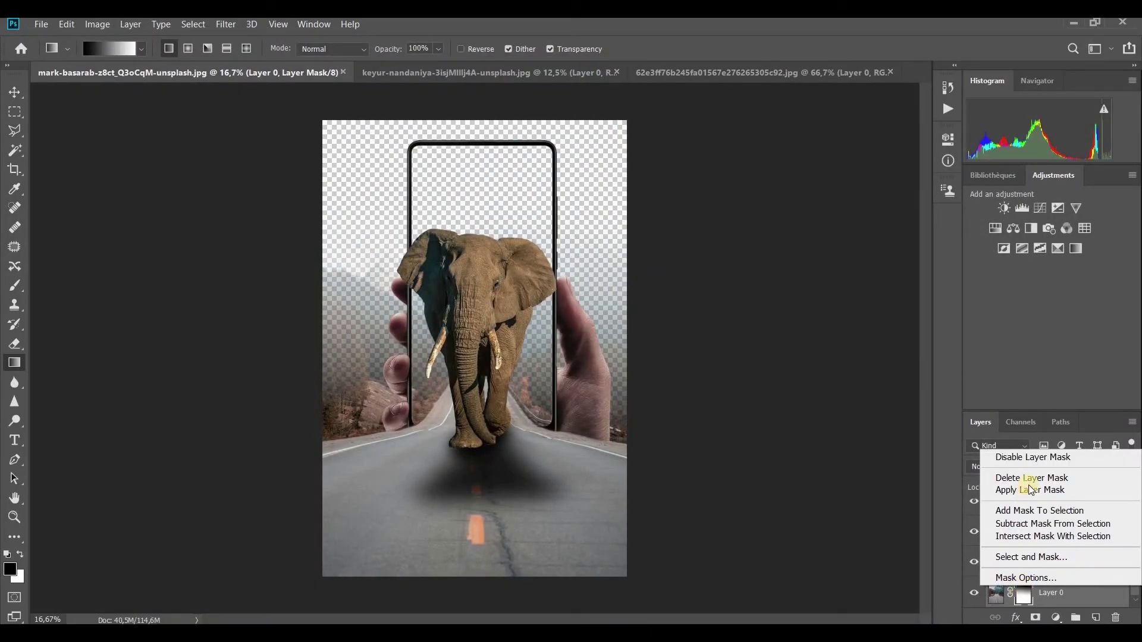
{"action": "left_click", "coordinate": [1028, 456]}
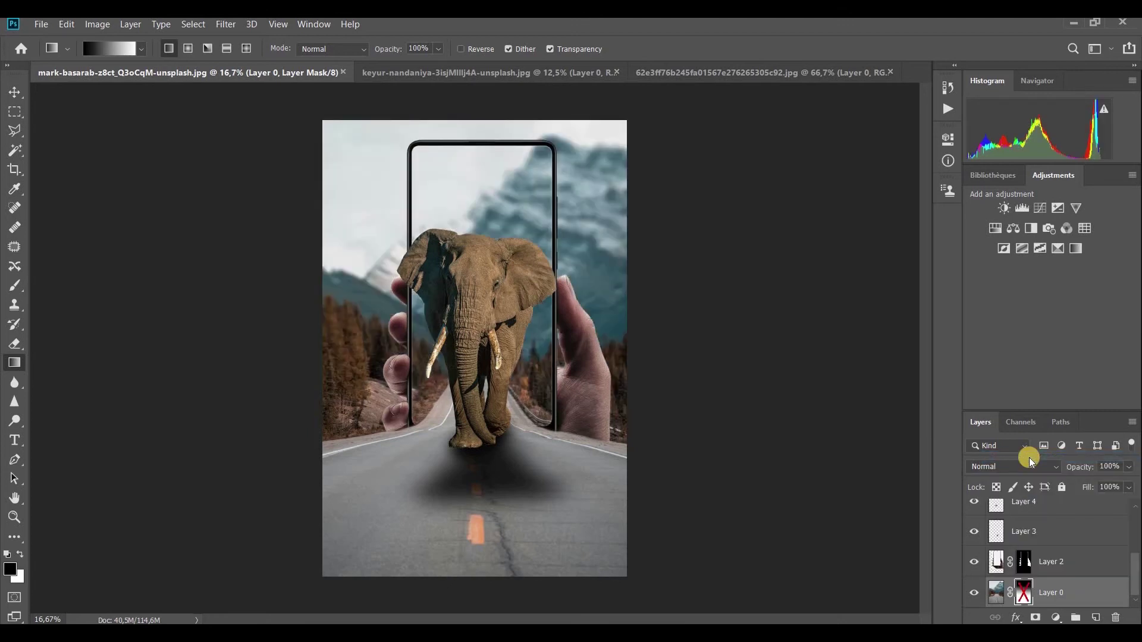
{"action": "left_click", "coordinate": [997, 561]}
{"action": "left_click", "coordinate": [1063, 616]}
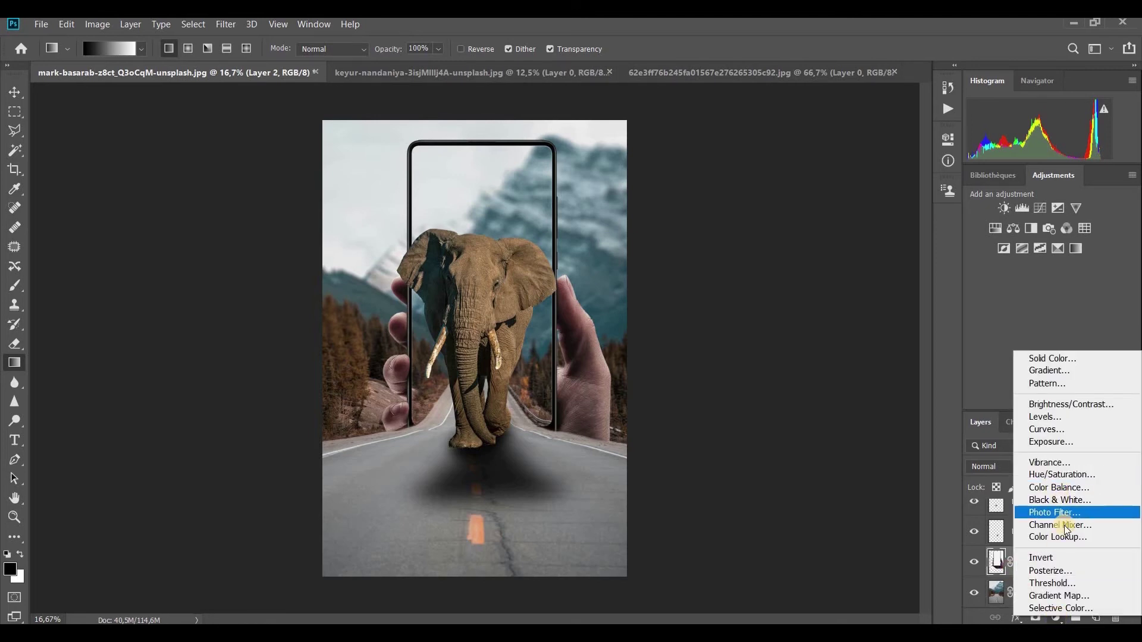
Add a Color Balance adjustment clipped to Layer 2 with Cyan/Red -23 and Magenta/Green -3
{"action": "left_click", "coordinate": [1075, 489]}
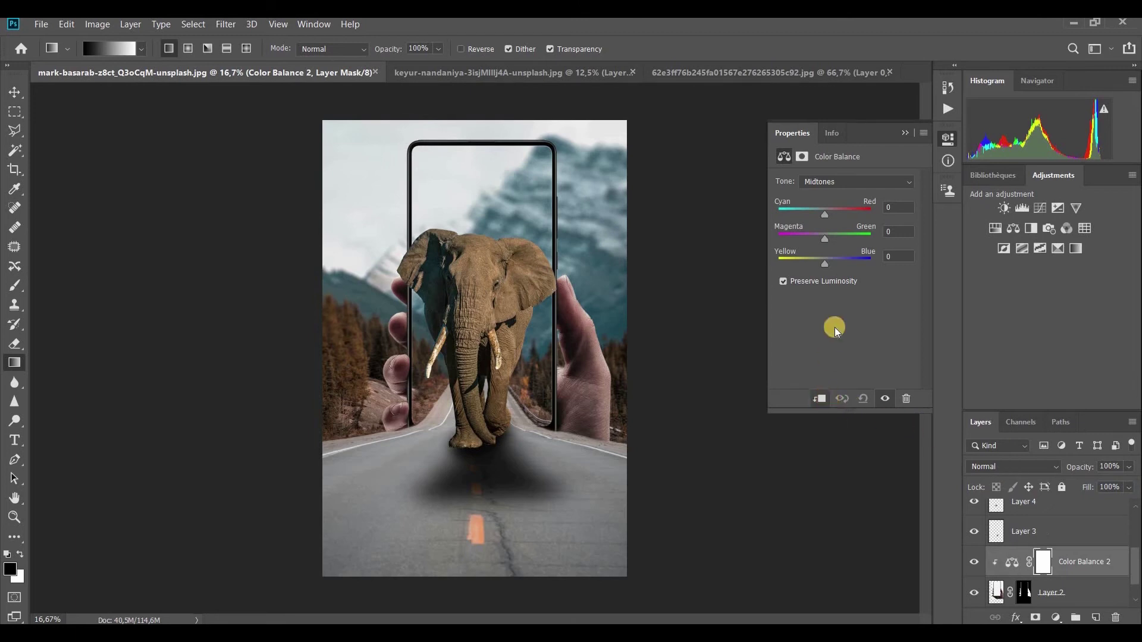
{"action": "left_click_drag", "start_coordinate": [824, 215], "coordinate": [817, 217]}
{"action": "mouse_move", "coordinate": [825, 238]}
{"action": "left_mouse_down"}
{"action": "mouse_move", "coordinate": [829, 261]}
{"action": "mouse_move", "coordinate": [819, 261]}
{"action": "left_mouse_up"}
{"action": "left_click", "coordinate": [904, 132]}
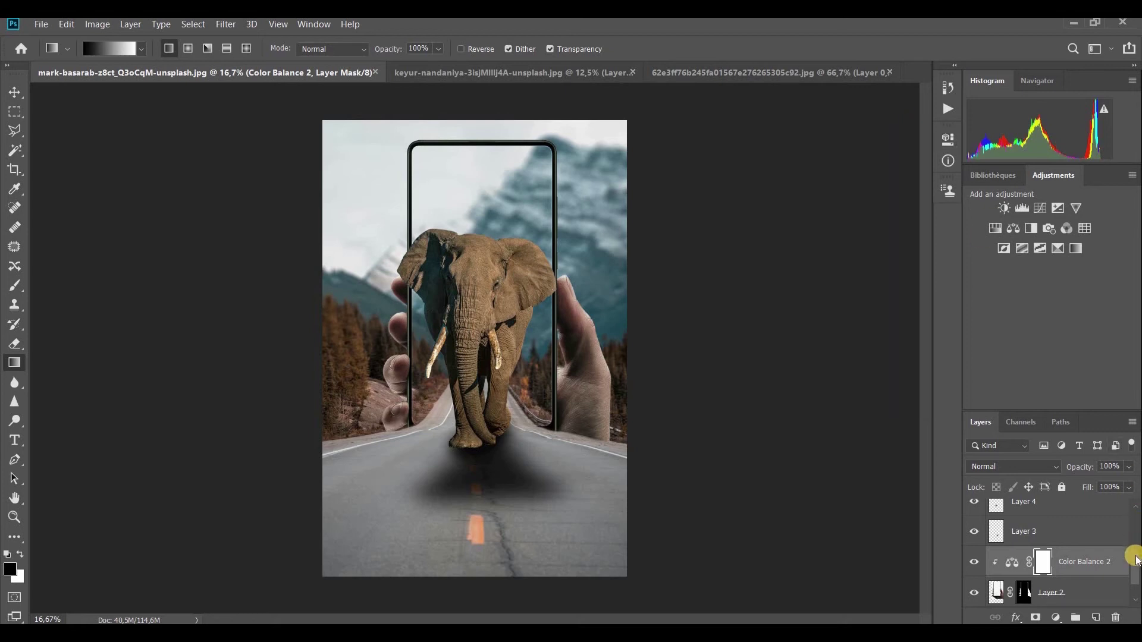
Select every layer, from the topmost down to Layer 0
{"action": "scroll", "coordinate": [1133, 565], "scroll_direction": "down", "scroll_amount": 1}
{"action": "left_click", "coordinate": [1082, 605]}
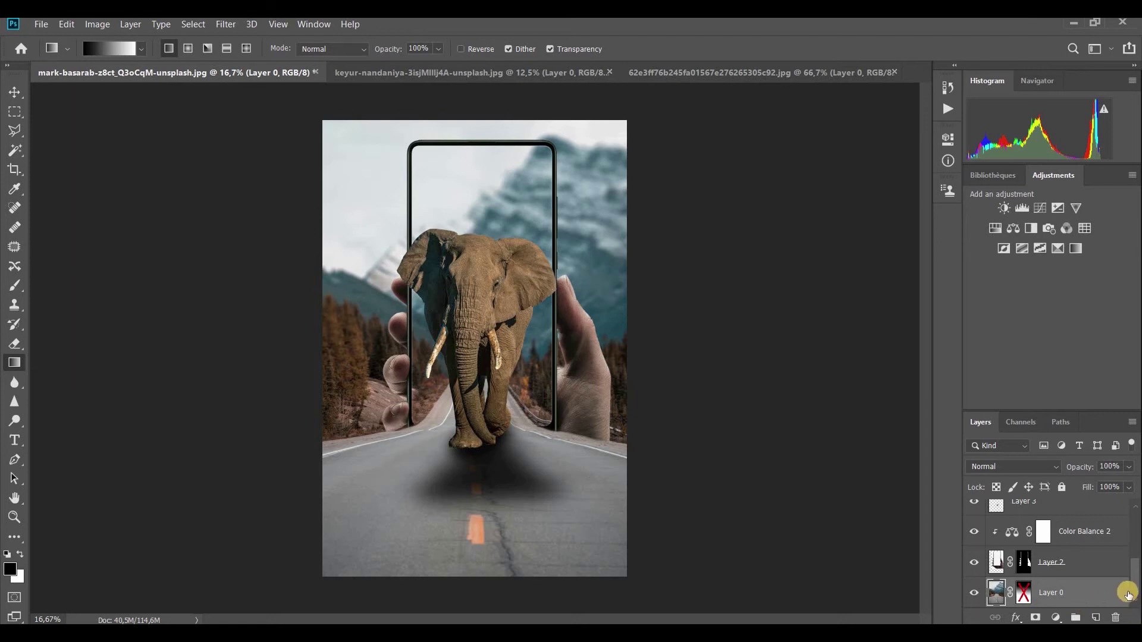
{"action": "left_click_drag", "start_coordinate": [1134, 577], "coordinate": [1132, 517]}
{"action": "left_click", "coordinate": [1096, 508]}
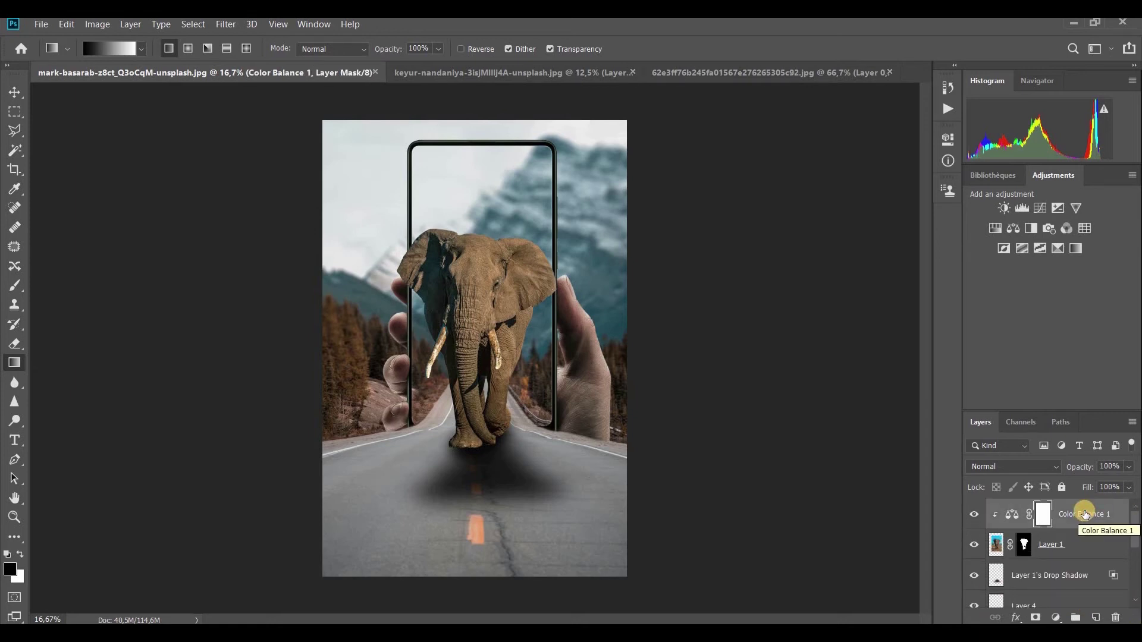
{"action": "scroll", "coordinate": [1118, 535], "scroll_direction": "down", "scroll_amount": 5}
{"action": "left_click", "coordinate": [1077, 593]}
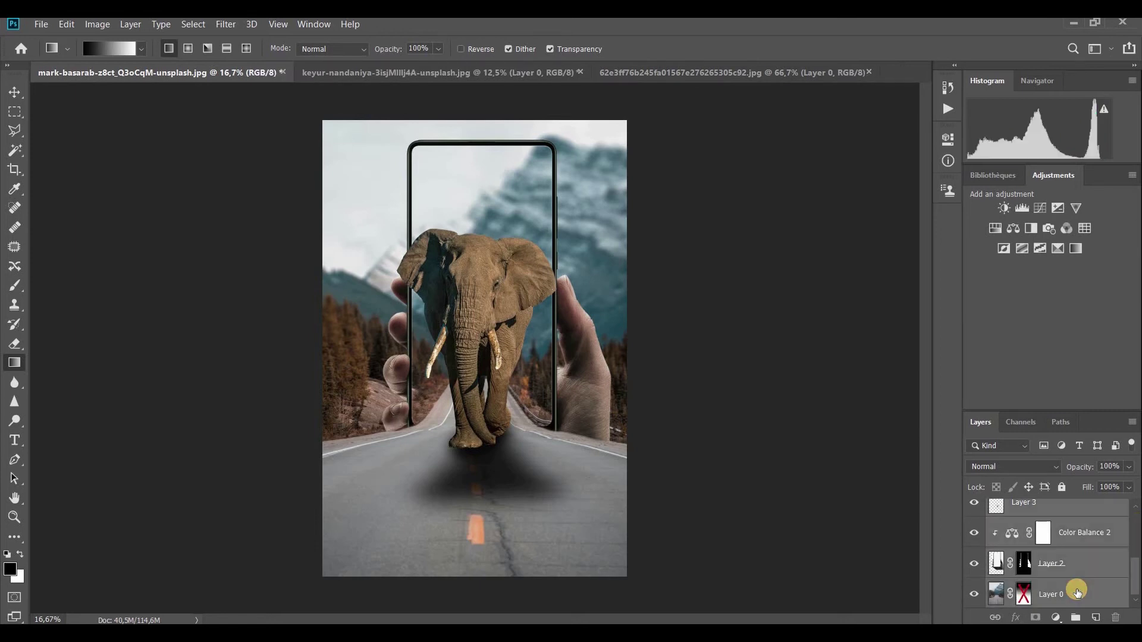
Group all layers with Ctrl+G, duplicate the group, and hide the original Group 1
{"action": "key", "text": "ctrl+g"}
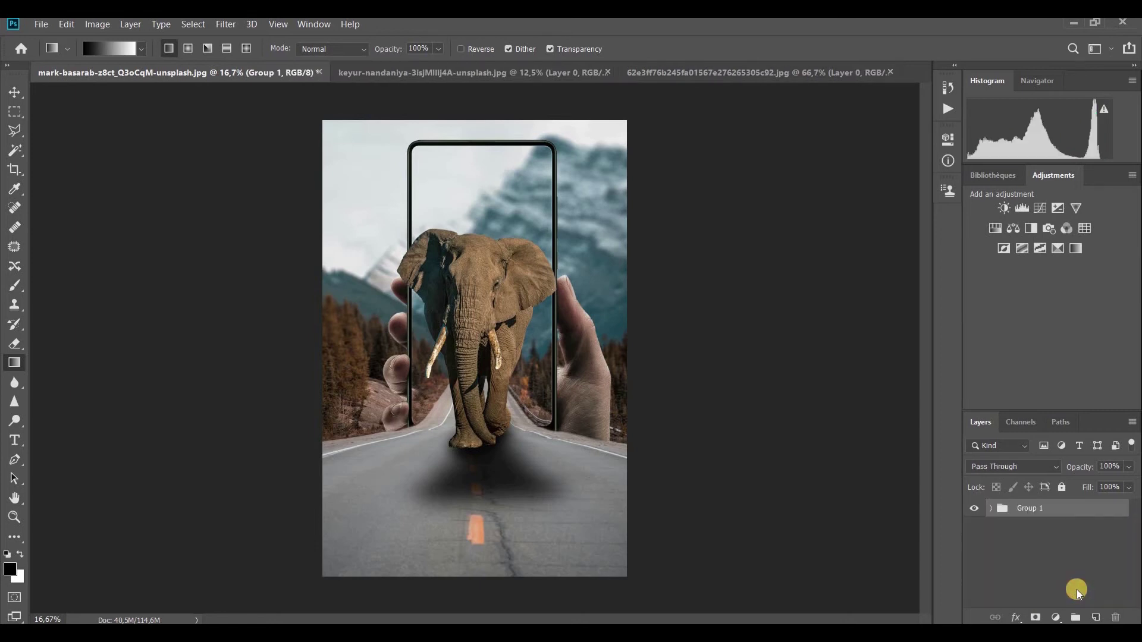
{"action": "key", "text": "ctrl+j"}
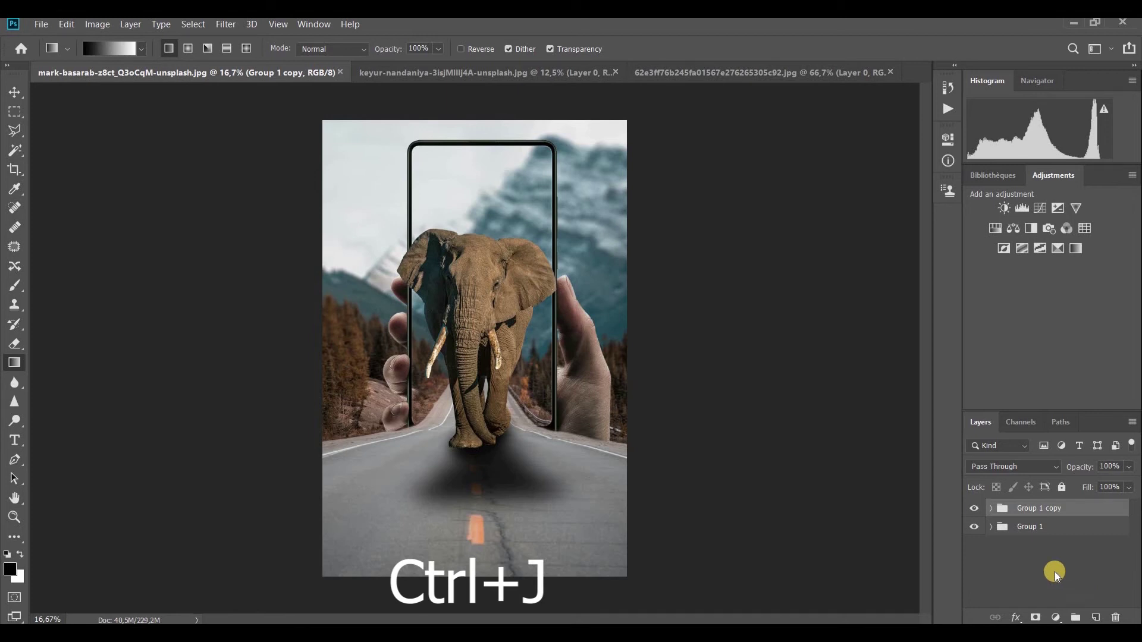
{"action": "left_click", "coordinate": [973, 526]}
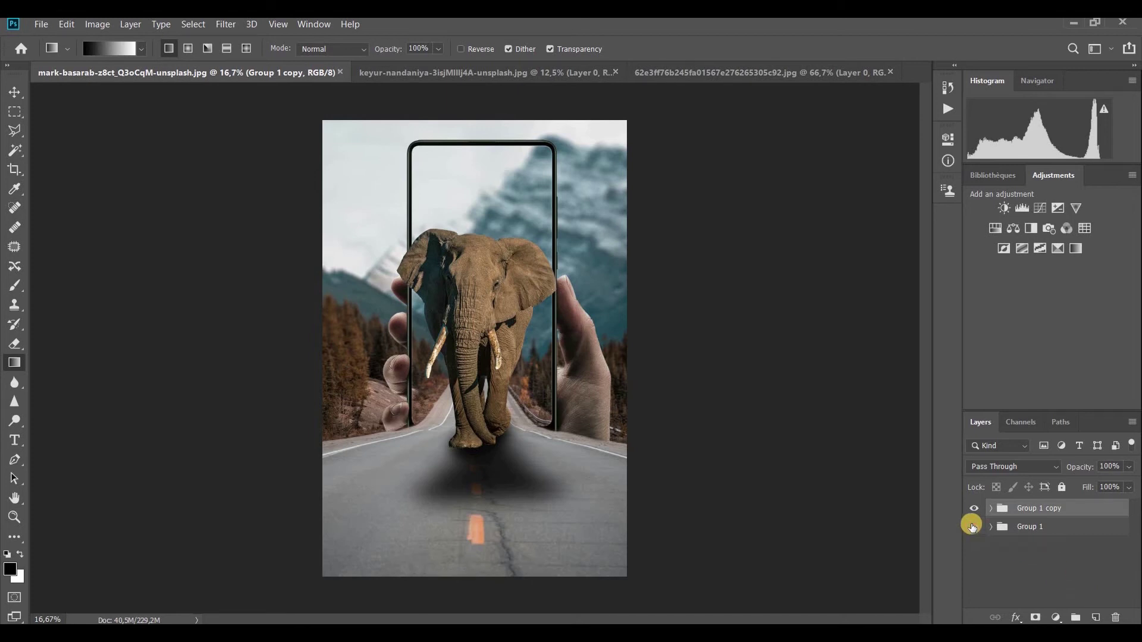
{"action": "left_click", "coordinate": [1009, 510]}
{"action": "left_click_drag", "start_coordinate": [1002, 510], "coordinate": [518, 274]}
Merge Group 1 copy into a single layer and apply the Camera Raw Filter to it
{"action": "left_click", "coordinate": [130, 24]}
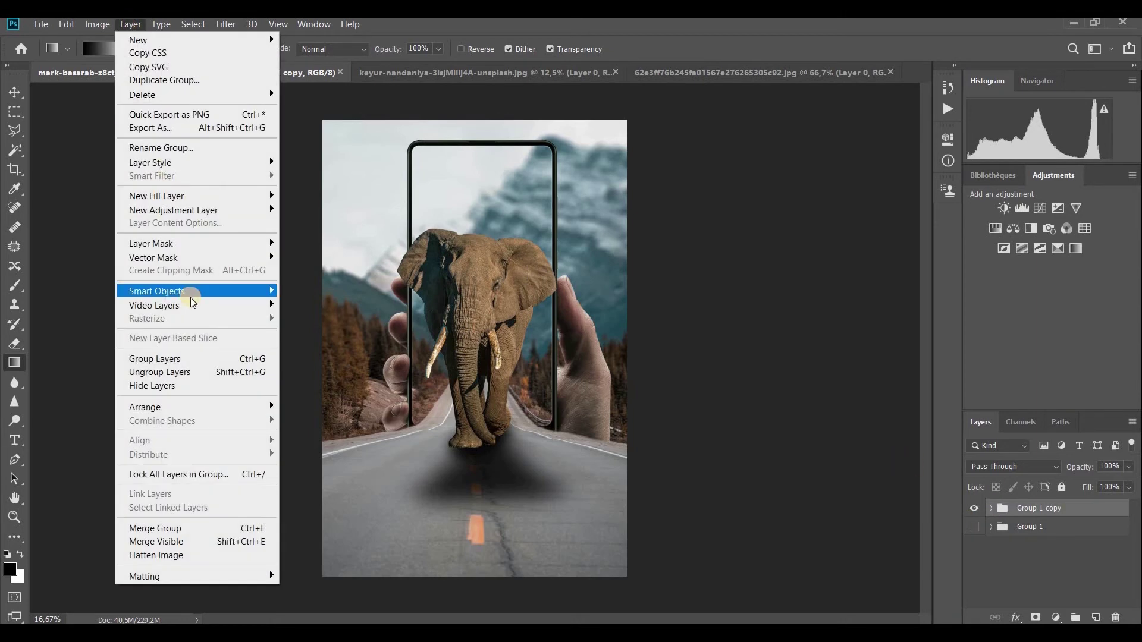
{"action": "left_click", "coordinate": [226, 527]}
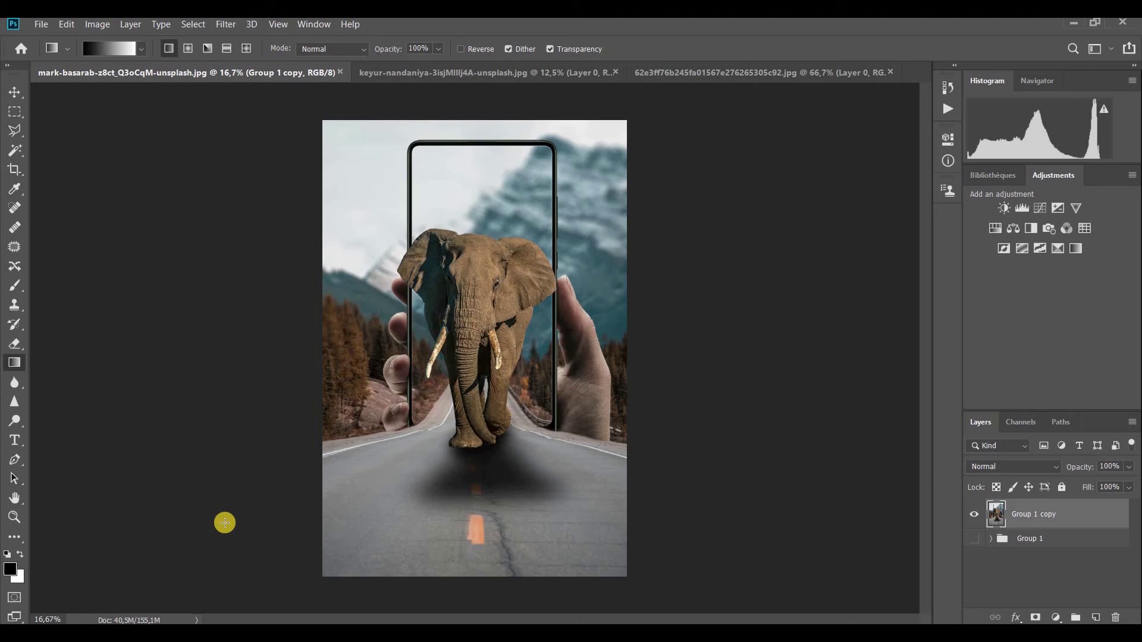
{"action": "left_click", "coordinate": [225, 24]}
{"action": "left_click", "coordinate": [293, 107]}
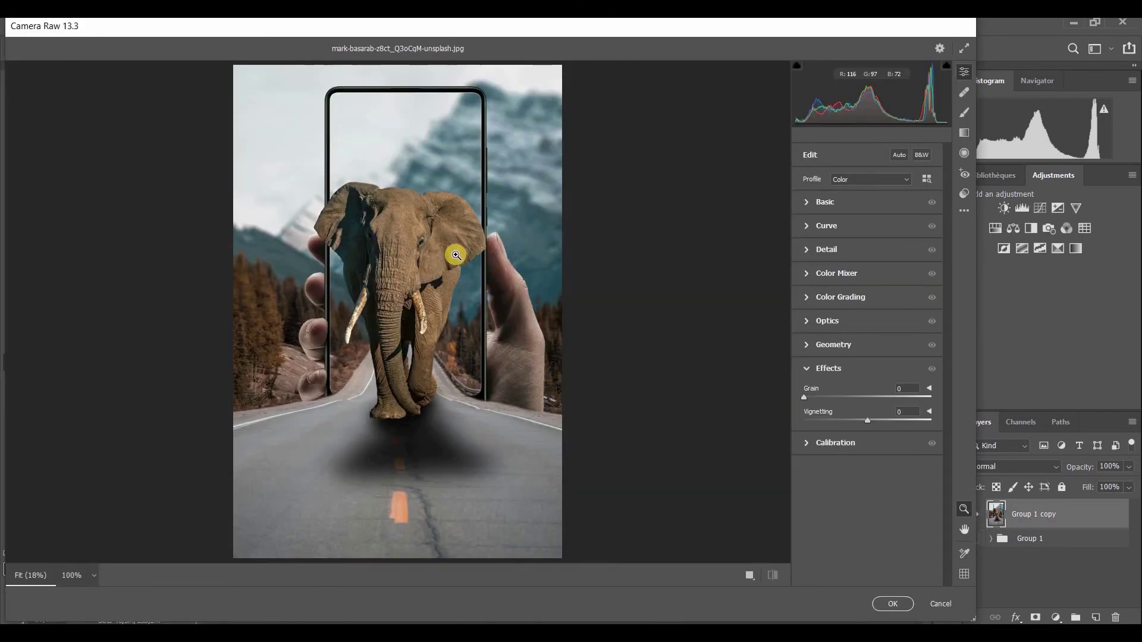
In Camera Raw Basic, set Temperature +6, Exposure -0.70, Clarity +45, Dehaze +9, Vibrance +41, plus Whites, Blacks and Texture
{"action": "left_click", "coordinate": [810, 202]}
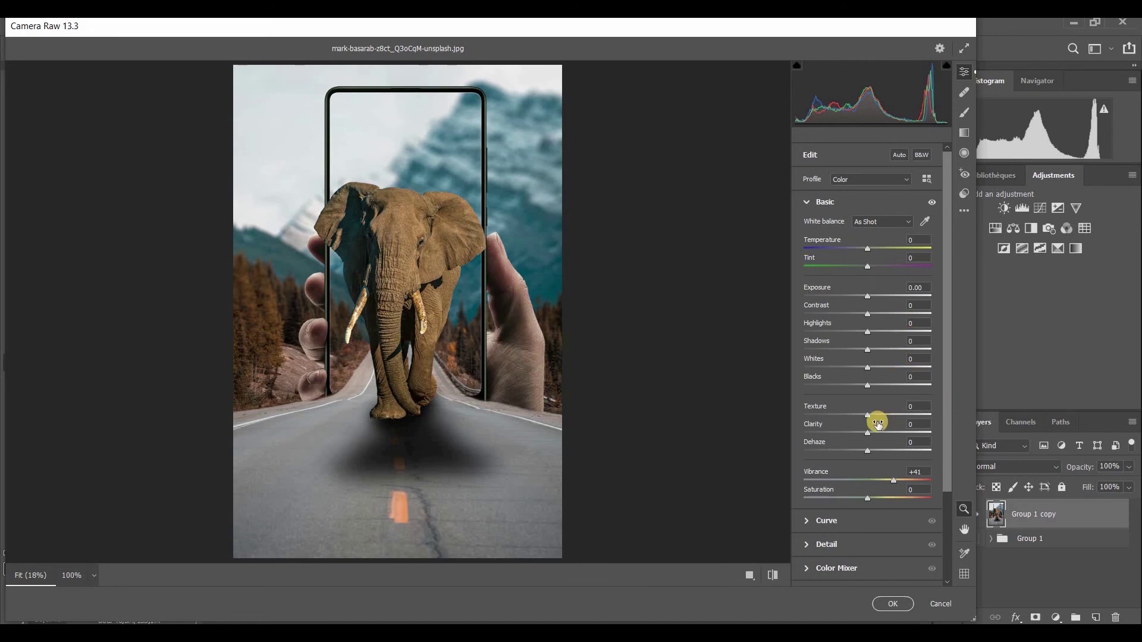
{"action": "left_click_drag", "start_coordinate": [874, 436], "coordinate": [896, 434]}
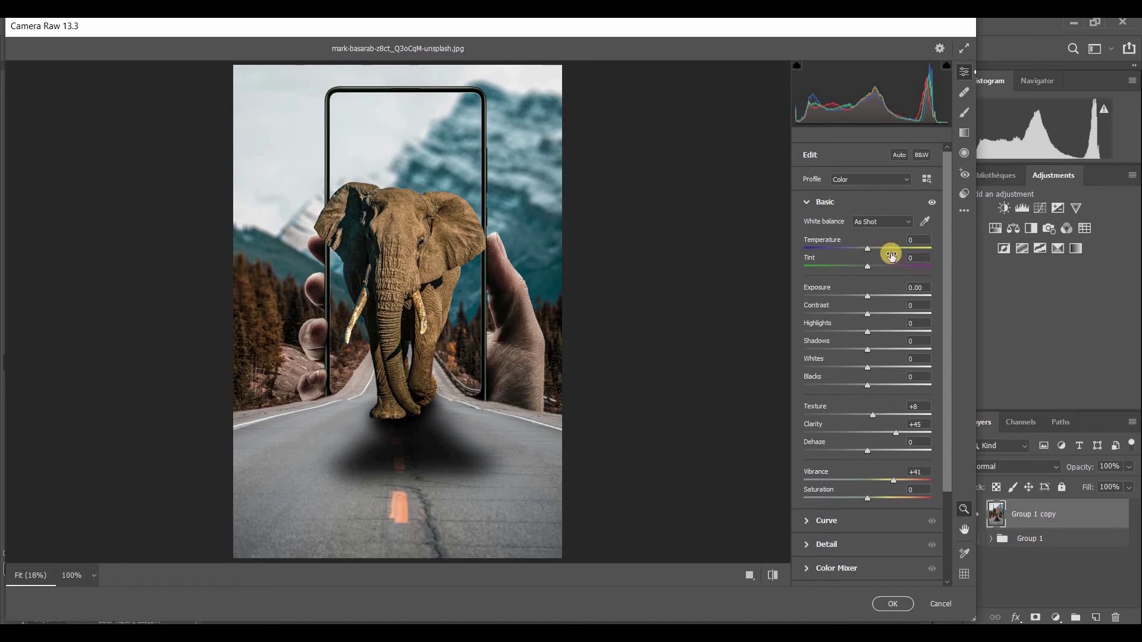
{"action": "left_click_drag", "start_coordinate": [867, 249], "coordinate": [871, 250]}
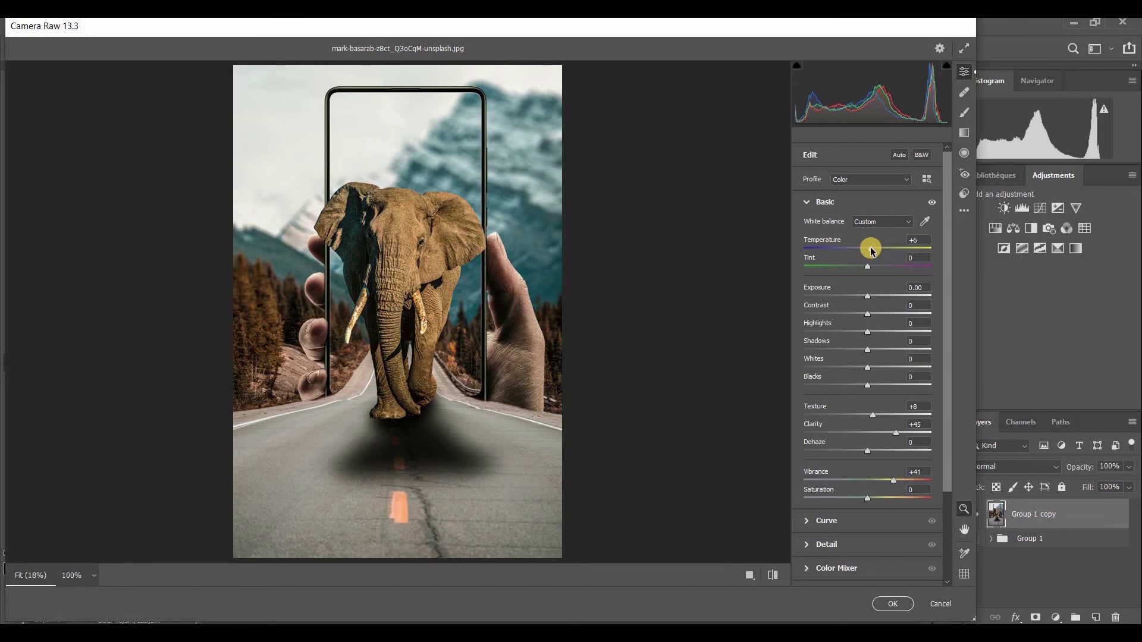
{"action": "mouse_move", "coordinate": [864, 297]}
{"action": "left_mouse_down"}
{"action": "mouse_move", "coordinate": [854, 298]}
{"action": "mouse_move", "coordinate": [871, 334]}
{"action": "mouse_move", "coordinate": [887, 332]}
{"action": "mouse_move", "coordinate": [831, 333]}
{"action": "mouse_move", "coordinate": [882, 351]}
{"action": "mouse_move", "coordinate": [866, 351]}
{"action": "mouse_move", "coordinate": [880, 369]}
{"action": "mouse_move", "coordinate": [876, 387]}
{"action": "mouse_move", "coordinate": [864, 387]}
{"action": "left_mouse_up"}
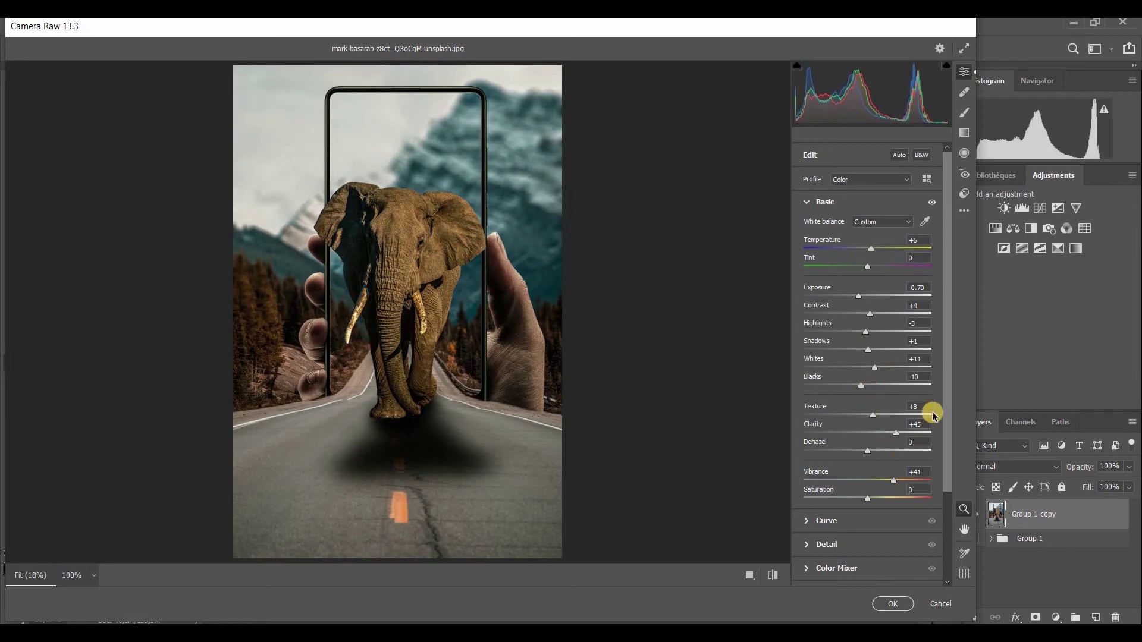
{"action": "mouse_move", "coordinate": [869, 455]}
{"action": "left_mouse_down"}
{"action": "mouse_move", "coordinate": [884, 450]}
{"action": "mouse_move", "coordinate": [874, 450]}
{"action": "left_mouse_up"}
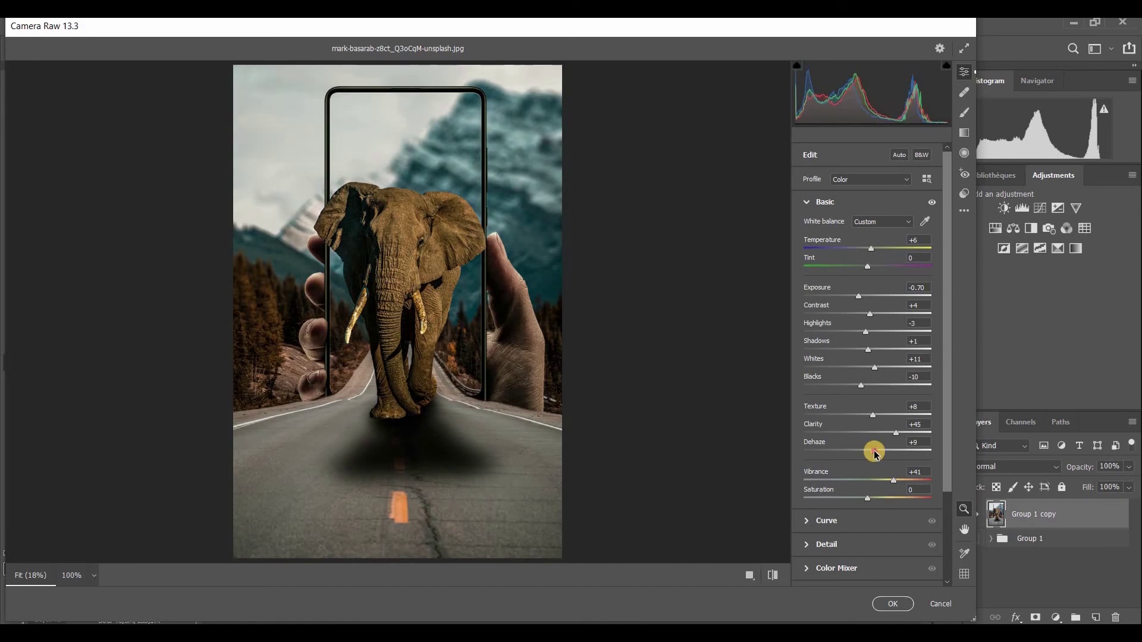
Lower the Highlights and raise the Lights on Camera Raw's tone curve
{"action": "left_click", "coordinate": [810, 201]}
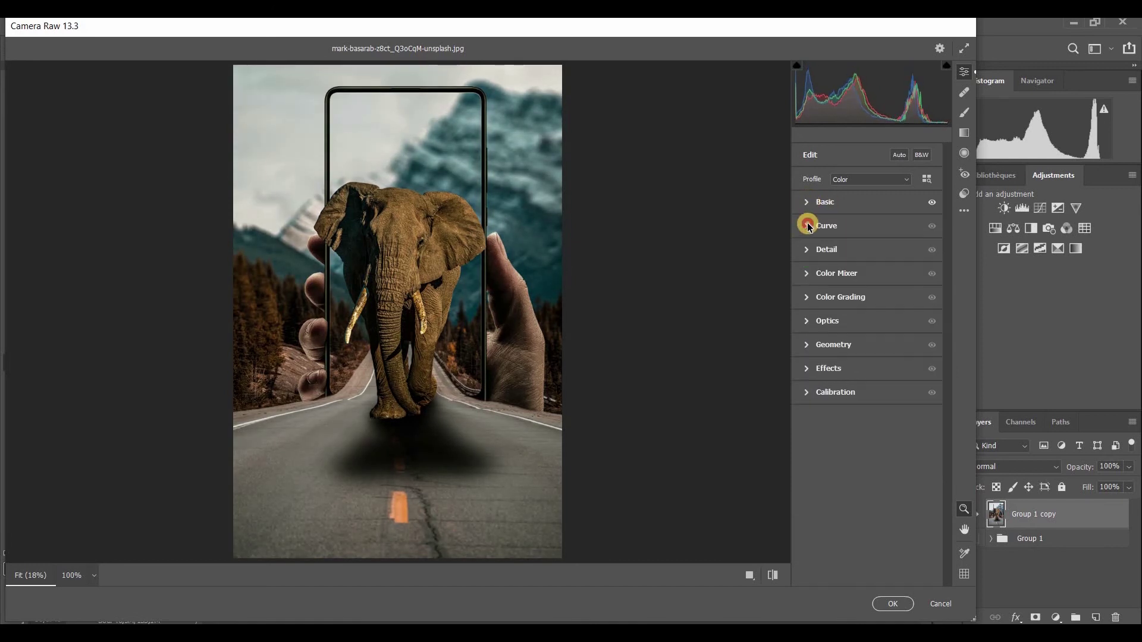
{"action": "left_click", "coordinate": [810, 224]}
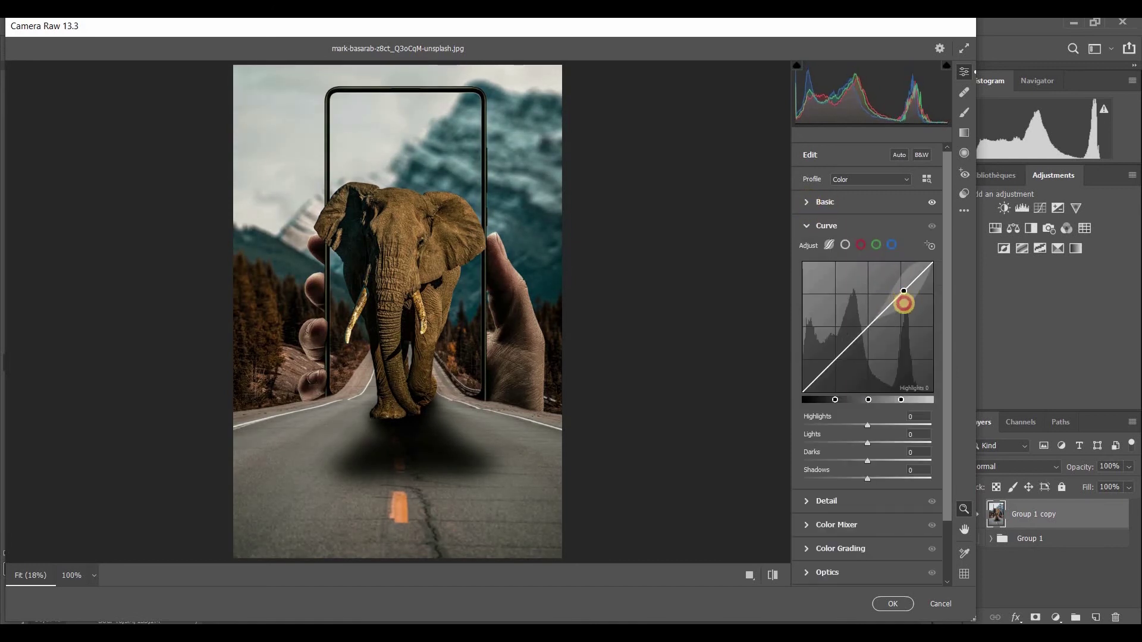
{"action": "left_click_drag", "start_coordinate": [905, 301], "coordinate": [955, 319]}
{"action": "left_click_drag", "start_coordinate": [839, 324], "coordinate": [839, 319]}
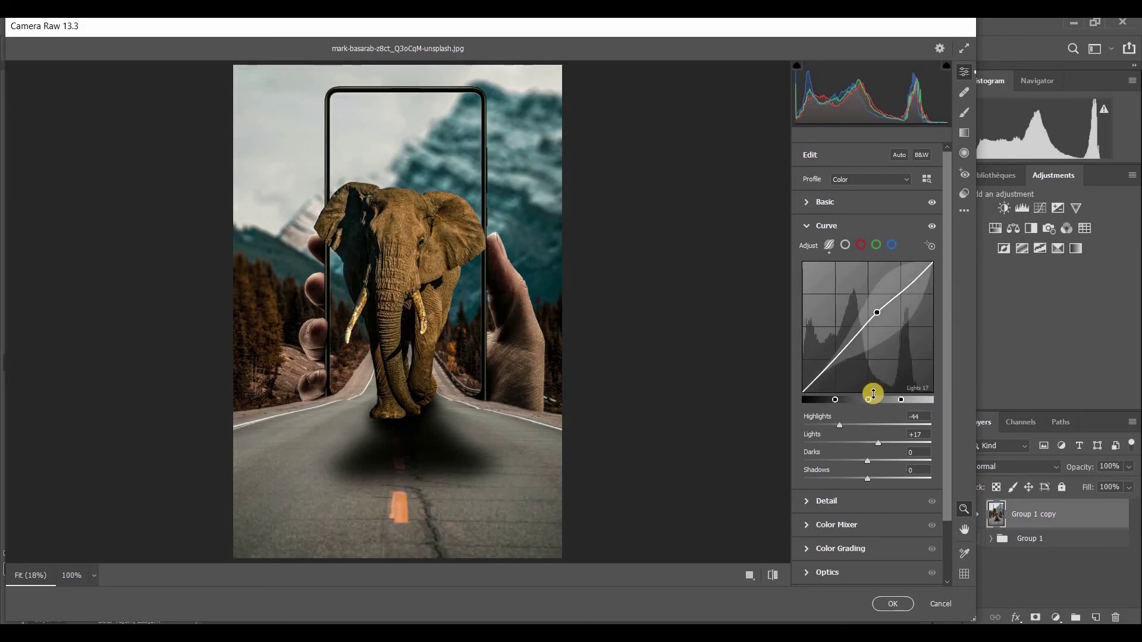
Adjust the red, green and blue channel curves toward a cooler, bluish grade
{"action": "left_click", "coordinate": [861, 245]}
{"action": "mouse_move", "coordinate": [874, 303]}
{"action": "left_mouse_down"}
{"action": "mouse_move", "coordinate": [870, 324]}
{"action": "mouse_move", "coordinate": [855, 317]}
{"action": "mouse_move", "coordinate": [876, 327]}
{"action": "mouse_move", "coordinate": [867, 326]}
{"action": "left_mouse_up"}
{"action": "left_click", "coordinate": [875, 245]}
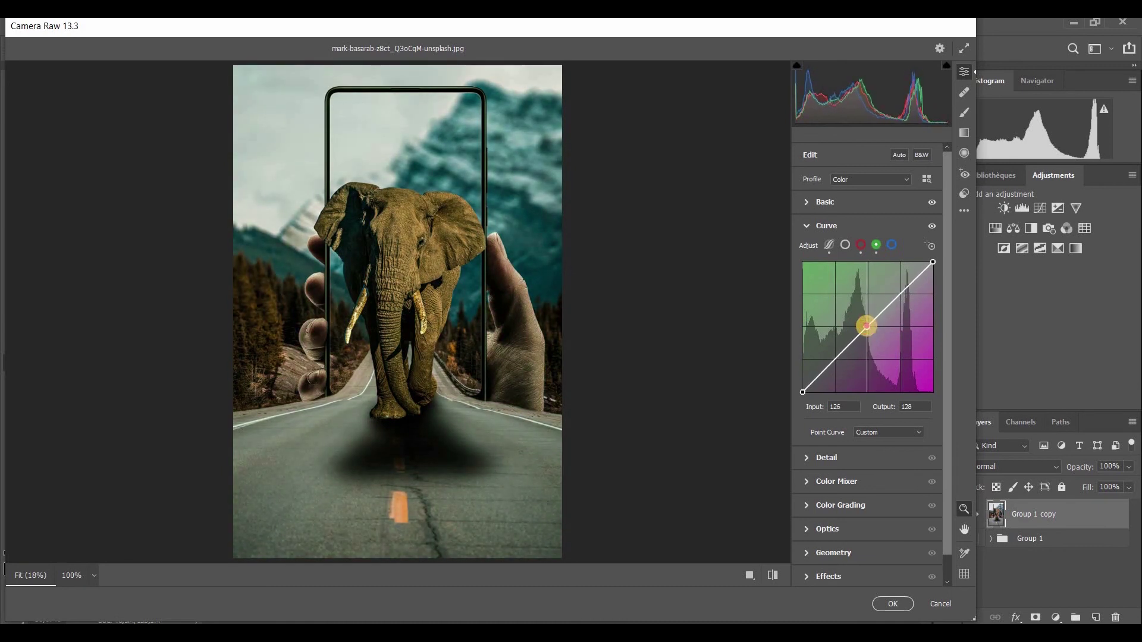
{"action": "left_click", "coordinate": [891, 245]}
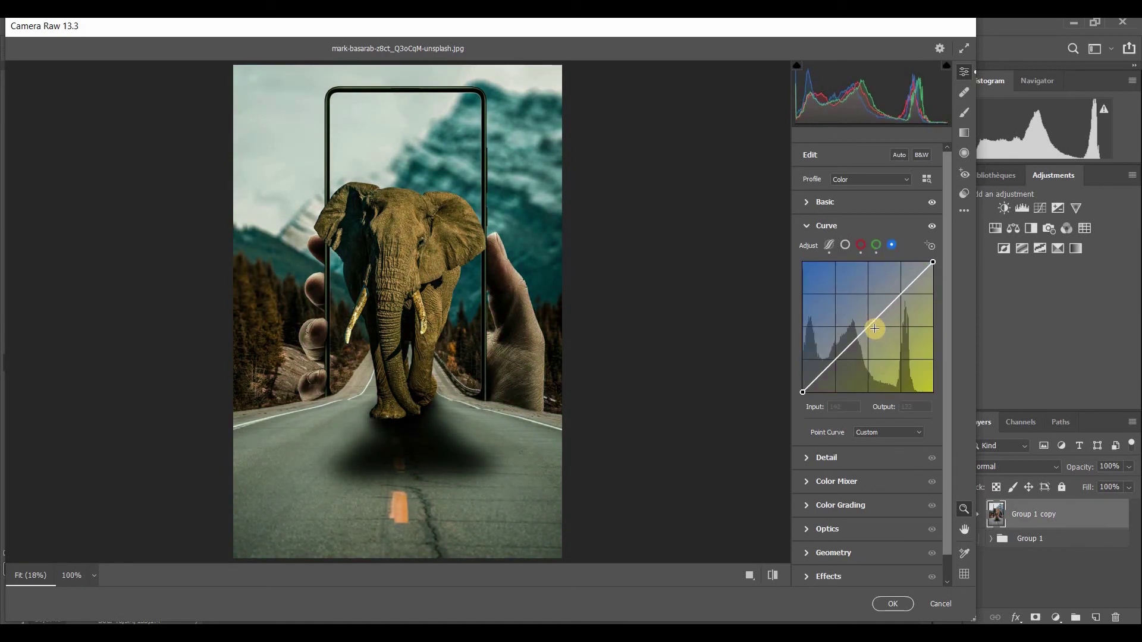
{"action": "left_click_drag", "start_coordinate": [868, 326], "coordinate": [869, 316]}
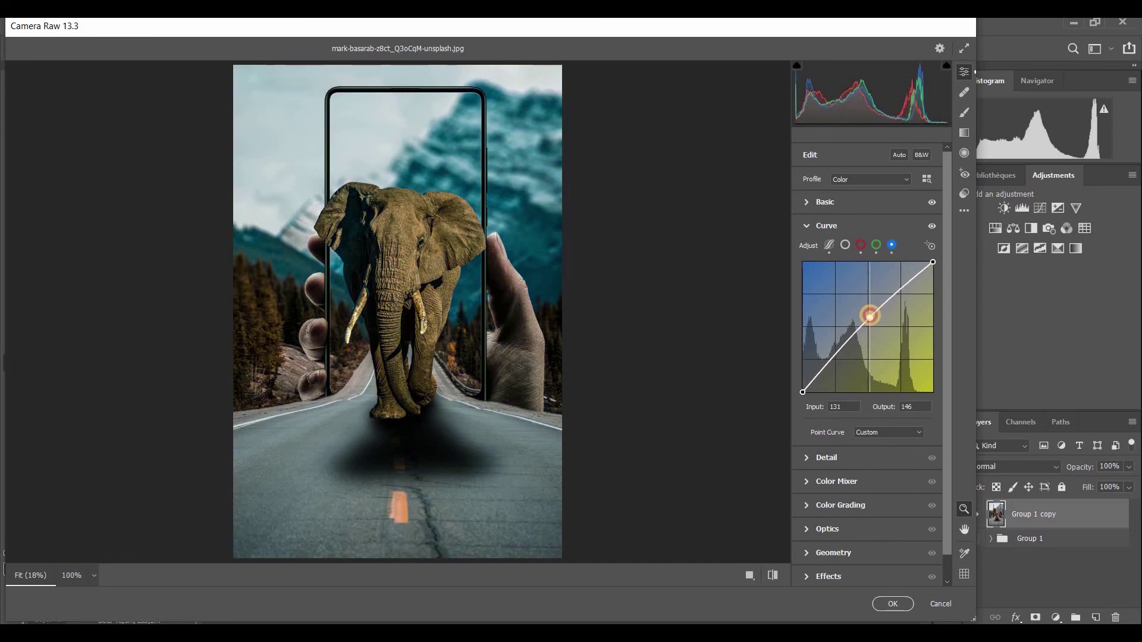
{"action": "left_click", "coordinate": [808, 226]}
{"action": "left_click", "coordinate": [807, 249]}
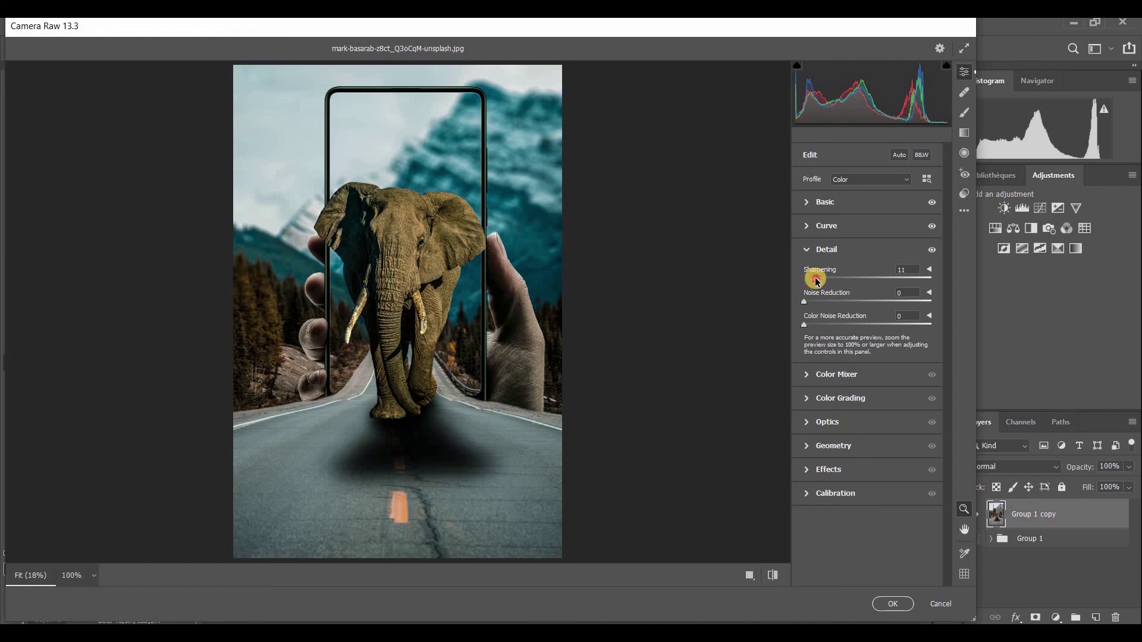
Set Sharpening 19, Noise Reduction 15, Color Noise Reduction 22, and shift HSL hues from Reds through Blues
{"action": "mouse_move", "coordinate": [816, 281]}
{"action": "left_mouse_down"}
{"action": "mouse_move", "coordinate": [866, 280]}
{"action": "mouse_move", "coordinate": [819, 280]}
{"action": "mouse_move", "coordinate": [835, 324]}
{"action": "left_mouse_up"}
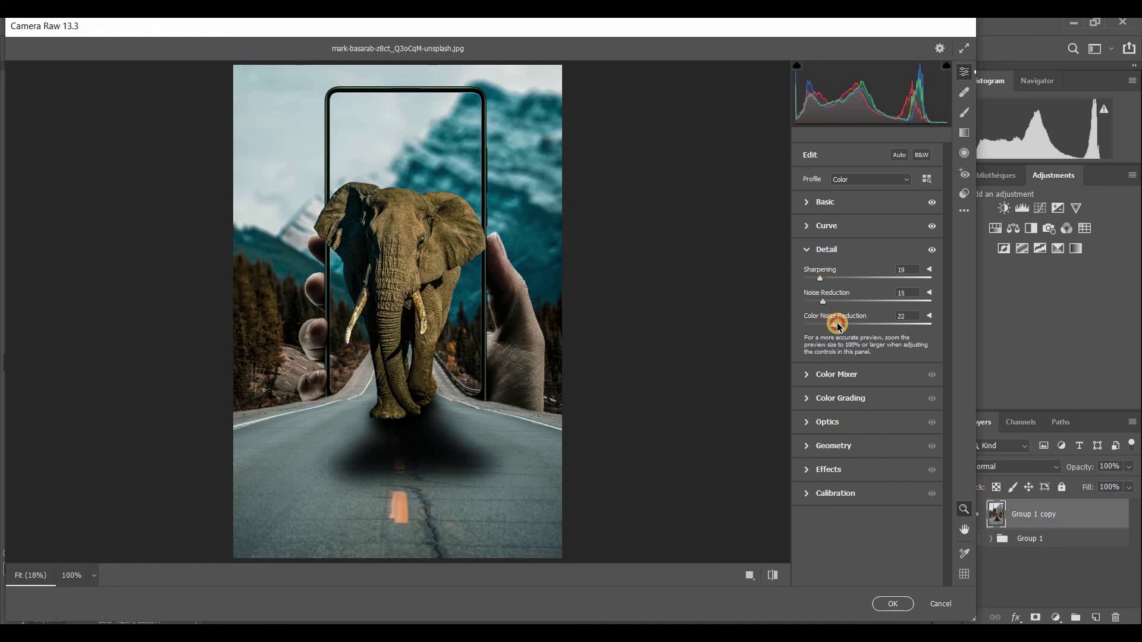
{"action": "left_click", "coordinate": [806, 251]}
{"action": "left_click", "coordinate": [806, 275]}
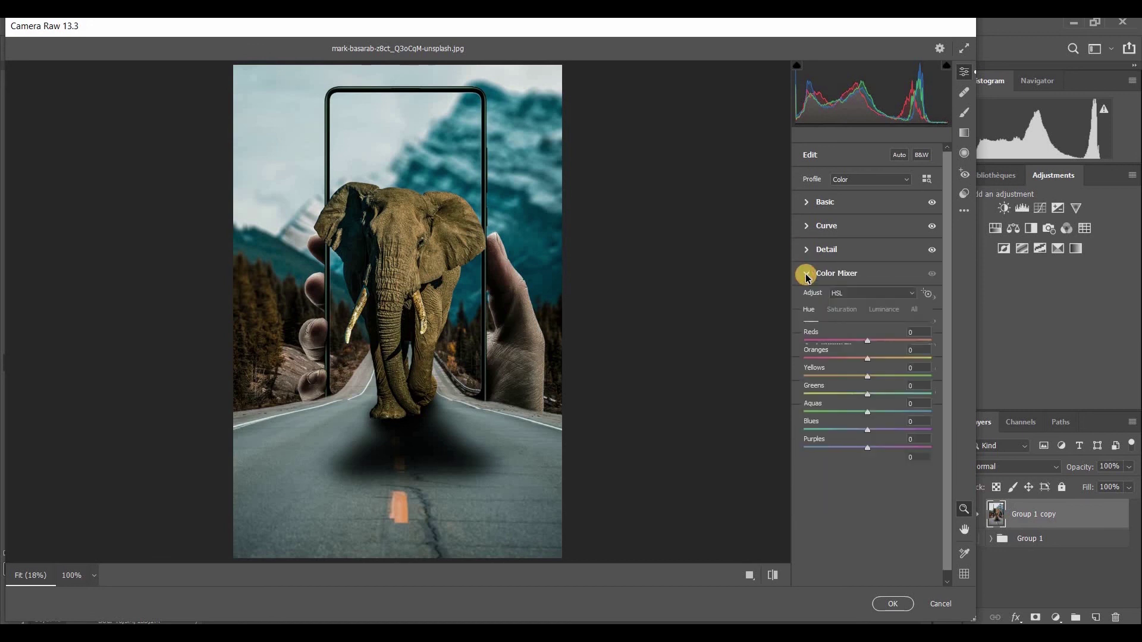
{"action": "mouse_move", "coordinate": [863, 343]}
{"action": "left_mouse_down"}
{"action": "mouse_move", "coordinate": [877, 346]}
{"action": "mouse_move", "coordinate": [860, 359]}
{"action": "mouse_move", "coordinate": [881, 381]}
{"action": "mouse_move", "coordinate": [856, 395]}
{"action": "mouse_move", "coordinate": [879, 430]}
{"action": "left_mouse_up"}
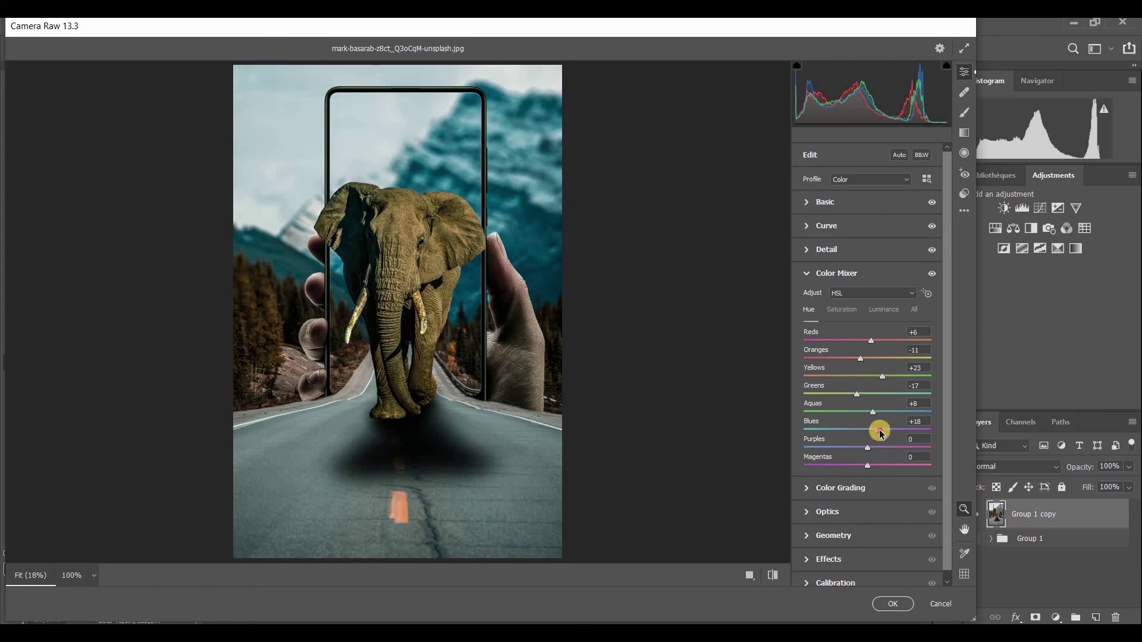
{"action": "left_click", "coordinate": [805, 273]}
Color-grade the midtones orange, the shadows magenta and the highlights blue
{"action": "left_click", "coordinate": [805, 297]}
{"action": "left_click_drag", "start_coordinate": [867, 378], "coordinate": [874, 377]}
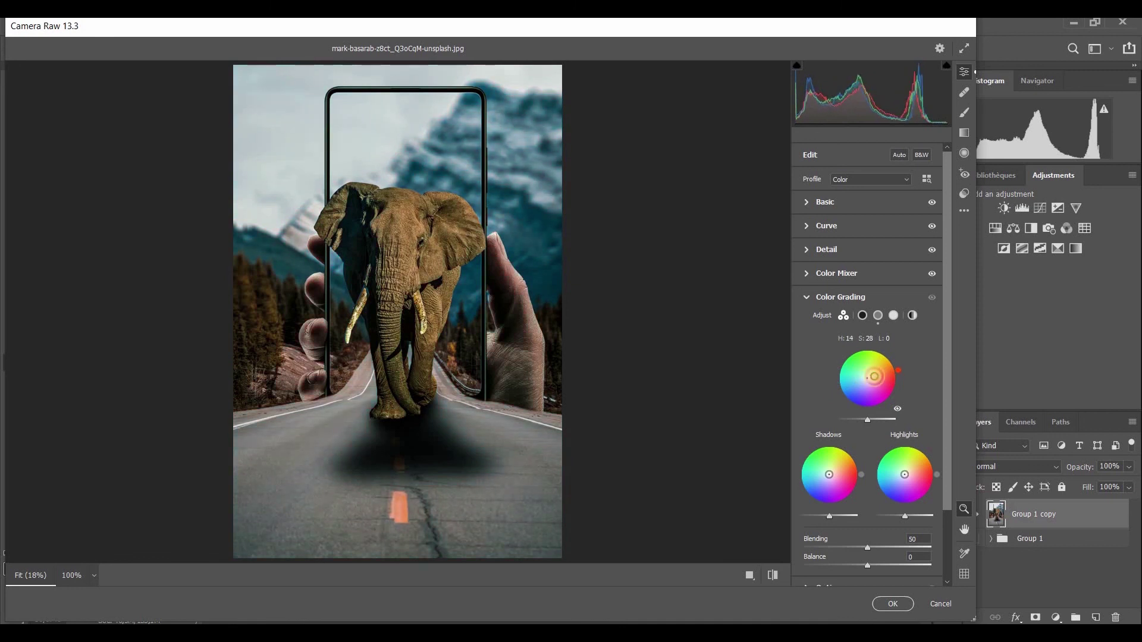
{"action": "left_click_drag", "start_coordinate": [828, 474], "coordinate": [832, 478]}
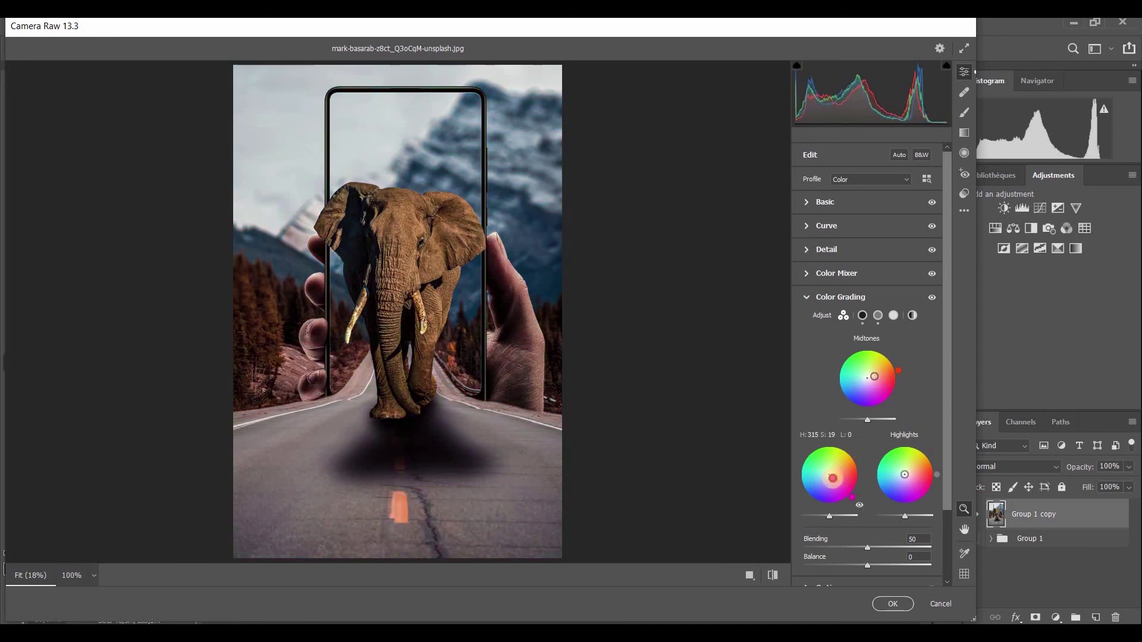
{"action": "left_click_drag", "start_coordinate": [904, 474], "coordinate": [893, 485]}
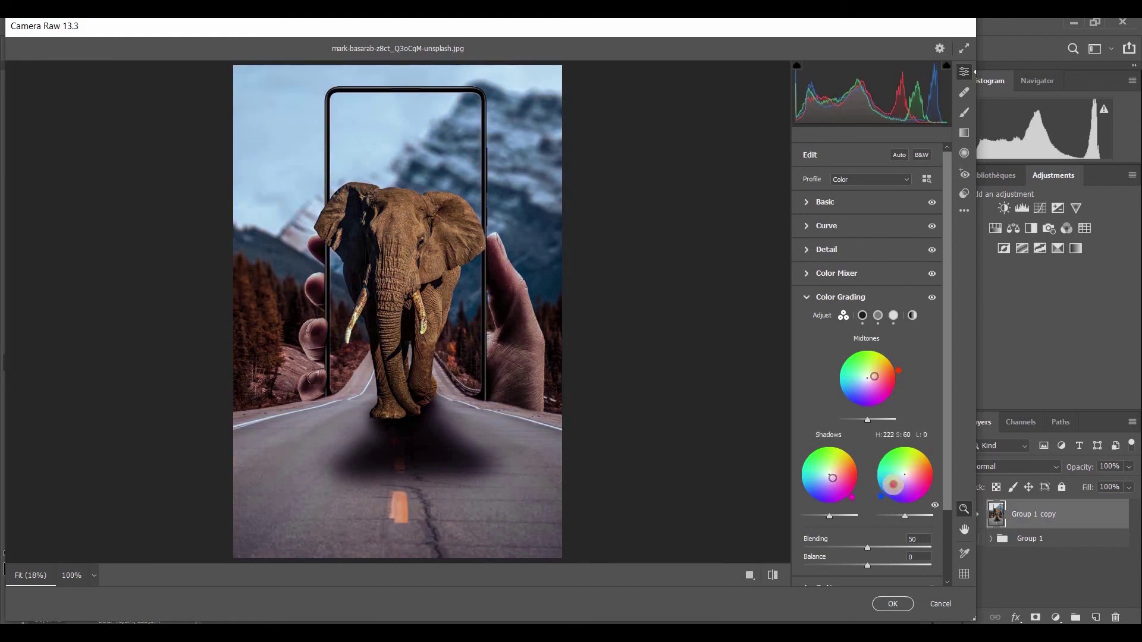
Raise Optics Distortion slightly, to about +1
{"action": "left_click", "coordinate": [806, 296]}
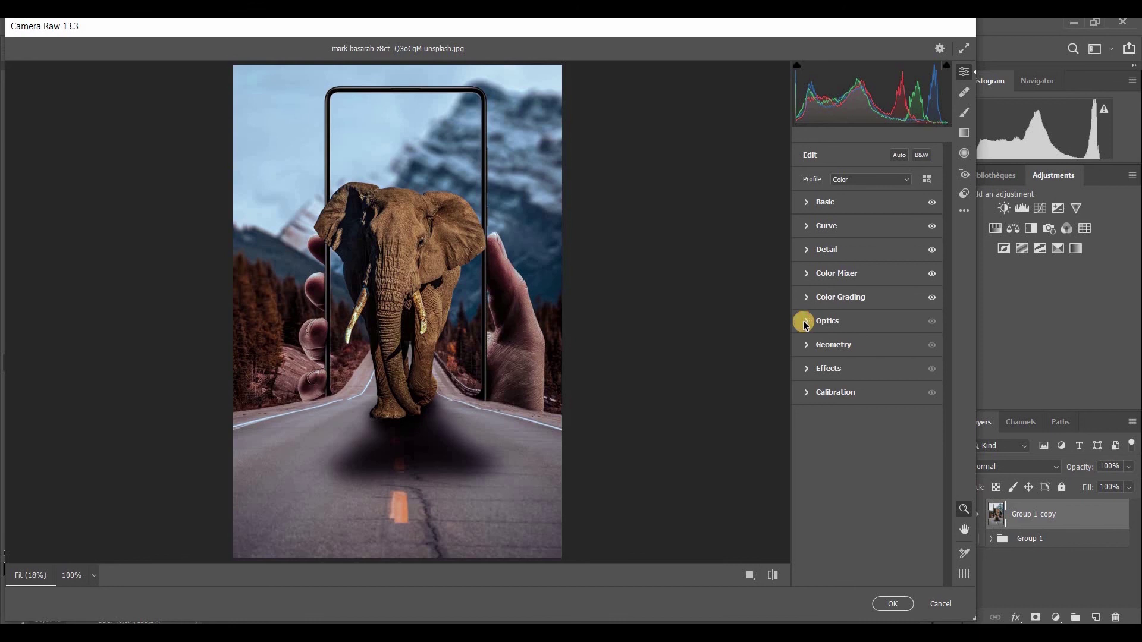
{"action": "left_click", "coordinate": [805, 321]}
{"action": "mouse_move", "coordinate": [863, 350]}
{"action": "left_mouse_down"}
{"action": "mouse_move", "coordinate": [879, 351]}
{"action": "mouse_move", "coordinate": [867, 350]}
{"action": "left_mouse_up"}
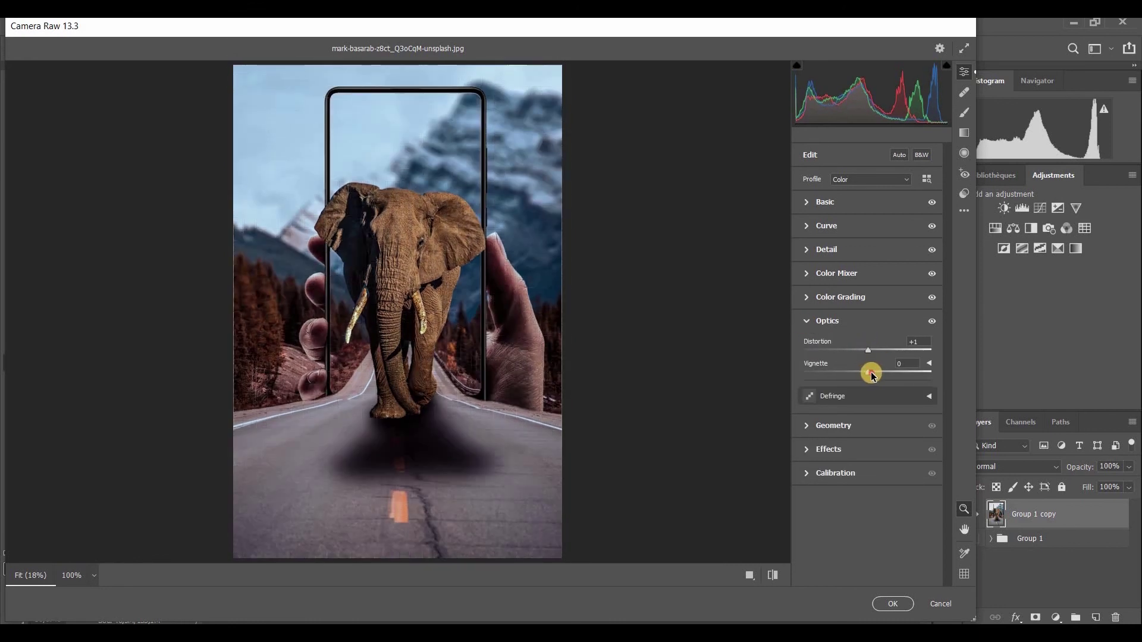
Add a small amount of film grain in the Effects panel
{"action": "left_click", "coordinate": [808, 321]}
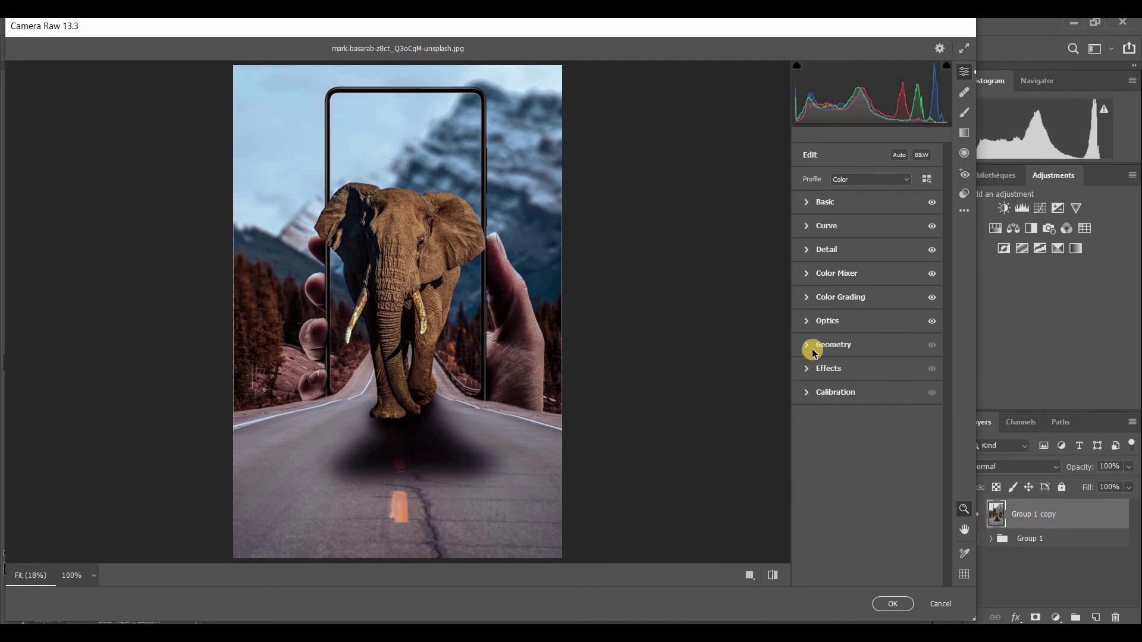
{"action": "left_click", "coordinate": [814, 351]}
{"action": "left_click", "coordinate": [810, 344]}
{"action": "left_click", "coordinate": [805, 372]}
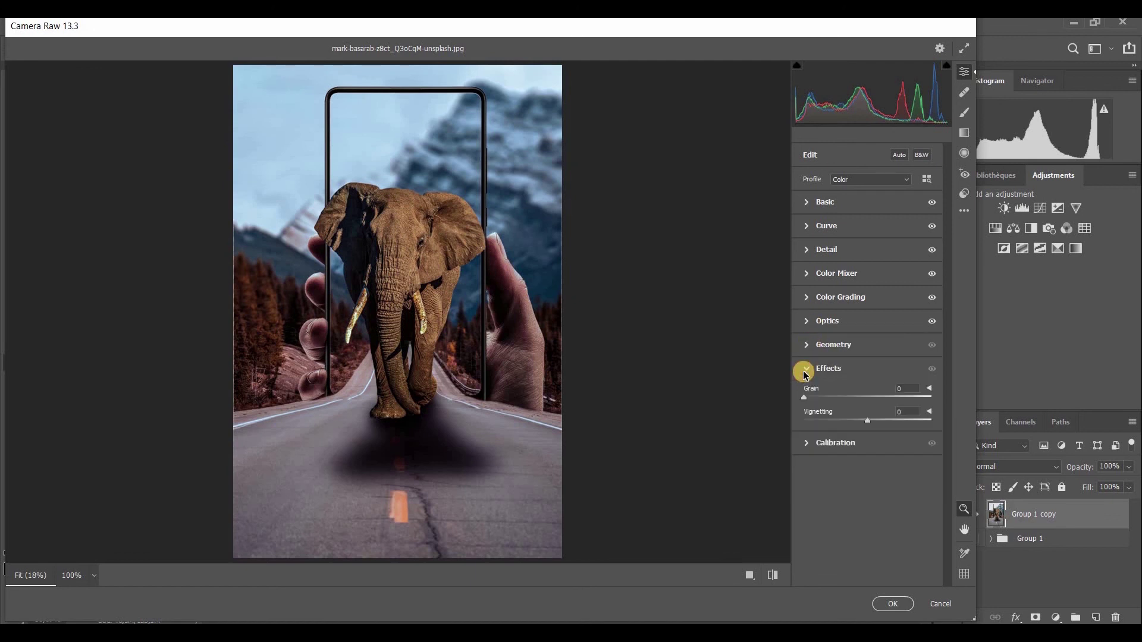
{"action": "mouse_move", "coordinate": [817, 400]}
{"action": "left_mouse_down"}
{"action": "mouse_move", "coordinate": [842, 418]}
{"action": "mouse_move", "coordinate": [872, 415]}
{"action": "mouse_move", "coordinate": [886, 452]}
{"action": "mouse_move", "coordinate": [852, 450]}
{"action": "mouse_move", "coordinate": [884, 469]}
{"action": "left_mouse_up"}
Set Calibration Shadows Tint +7, Red Hue -22/Sat +25, Green +18/+10, Blue +36/+21
{"action": "left_click", "coordinate": [809, 370]}
{"action": "left_click", "coordinate": [809, 392]}
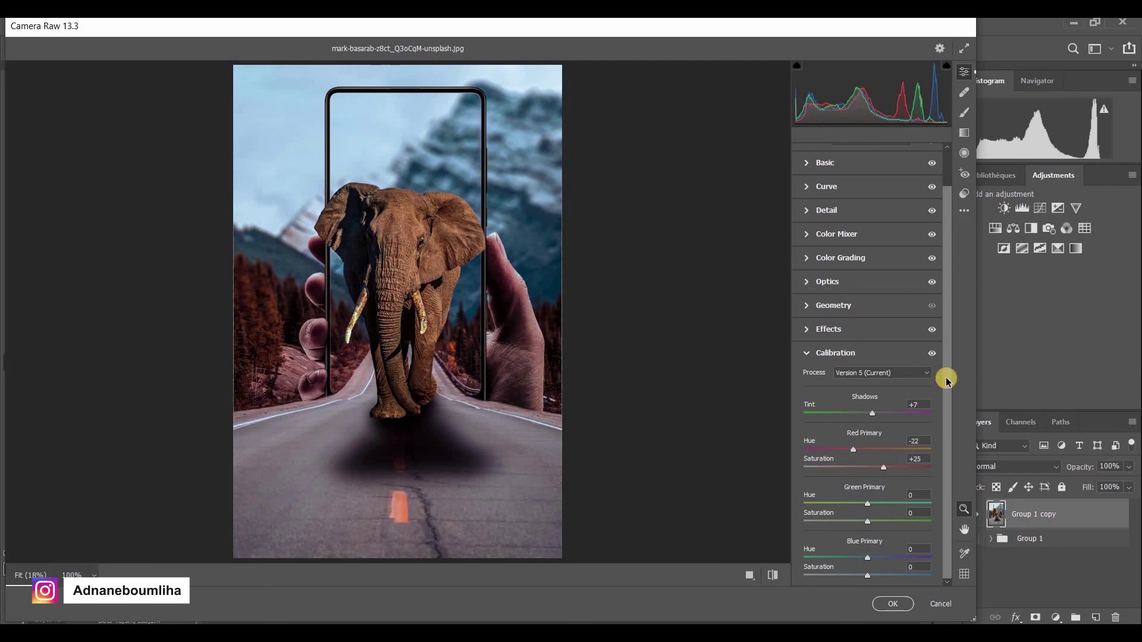
{"action": "left_click_drag", "start_coordinate": [879, 503], "coordinate": [881, 576]}
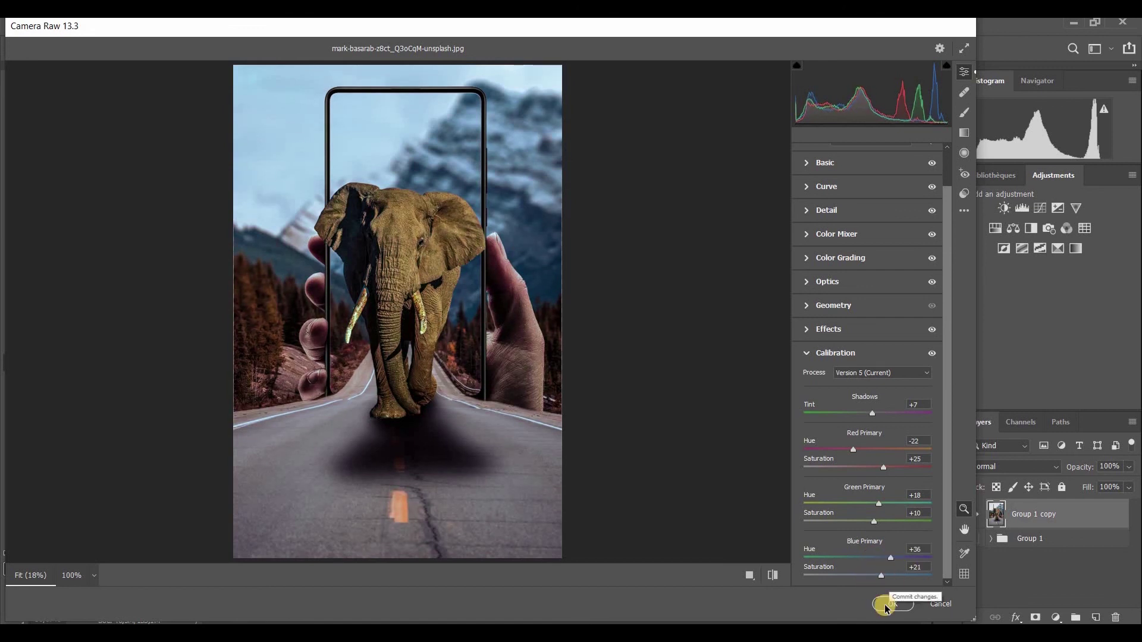
Confirm the Camera Raw grade, then toggle Group 1 copy's visibility to compare before and after
{"action": "left_click", "coordinate": [886, 603]}
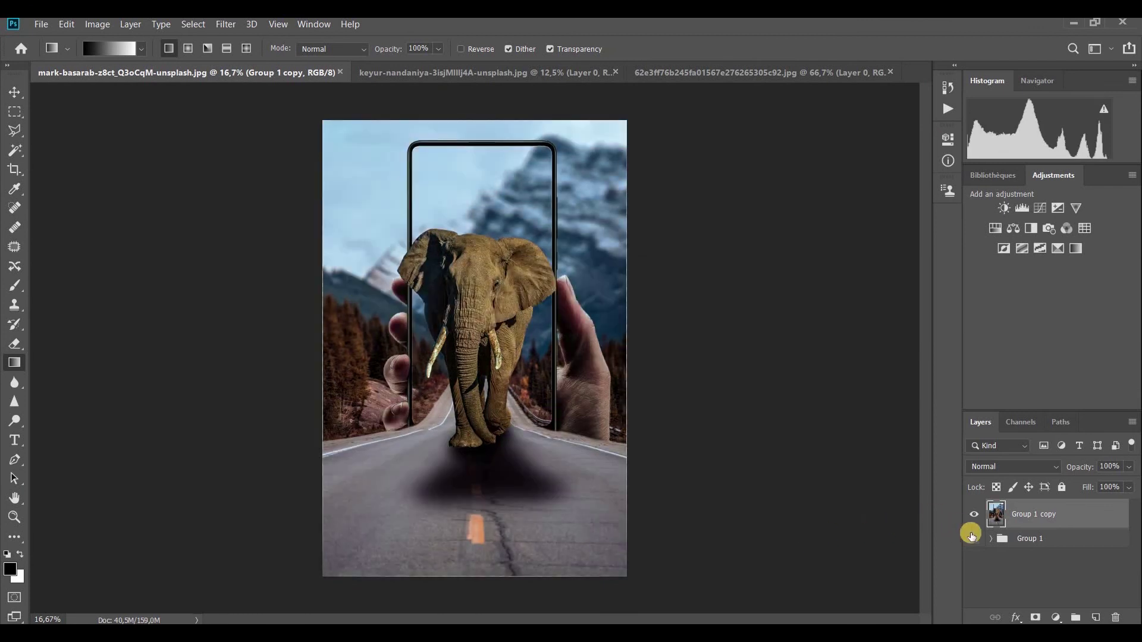
{"action": "left_click", "coordinate": [972, 537]}
{"action": "left_click", "coordinate": [974, 514]}
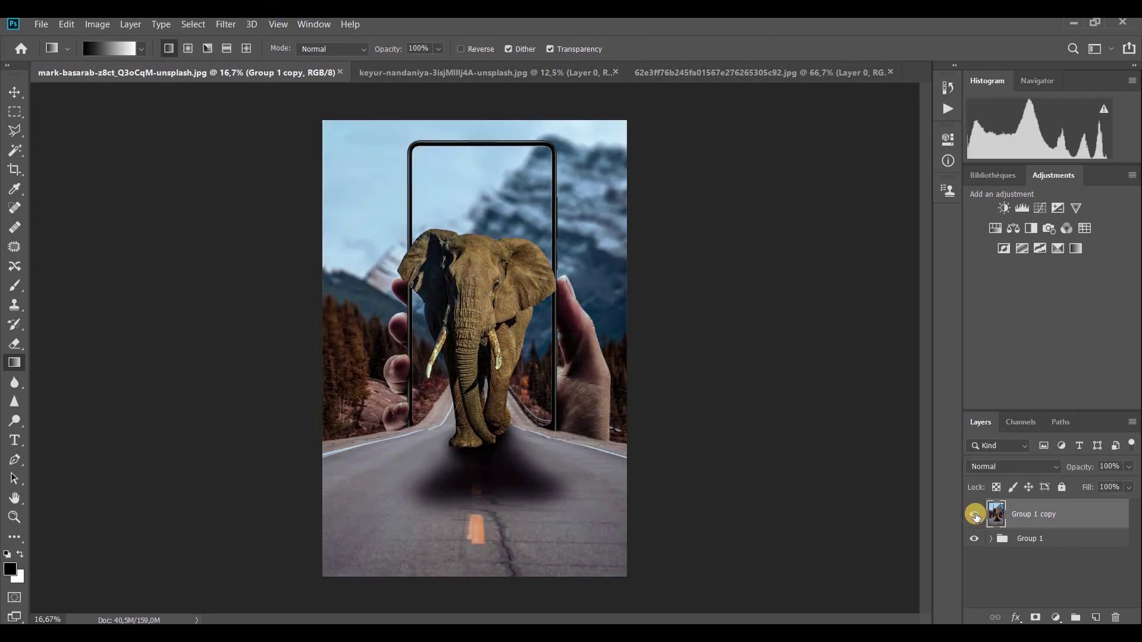
{"action": "left_click", "coordinate": [974, 515]}
{"action": "left_click", "coordinate": [974, 515]}
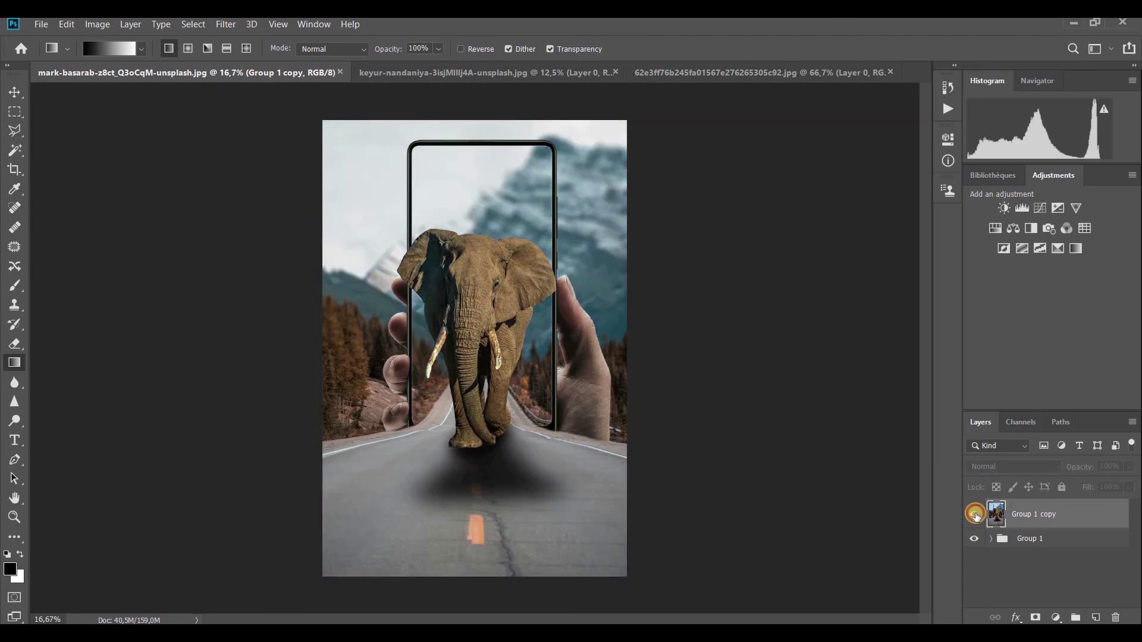